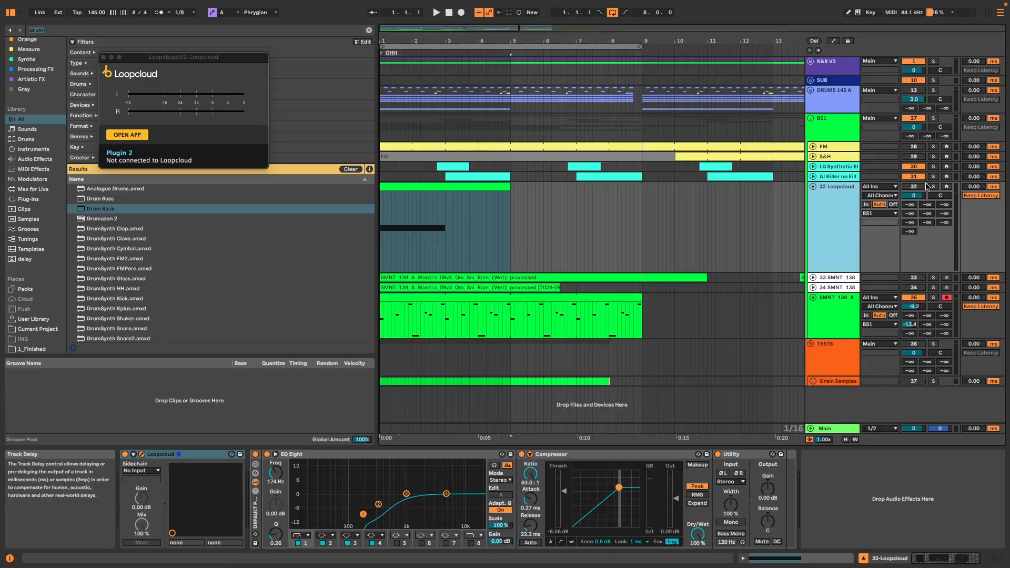
Select the Loopcloud track, reopen its Loopcloud plug-in window and launch the Loopcloud app from it
click(491, 188)
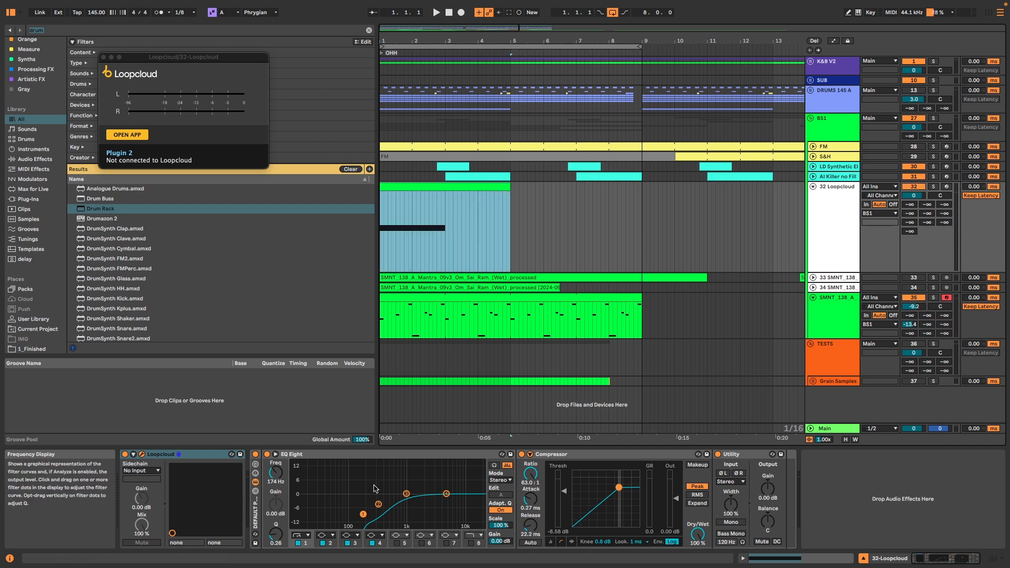
click(142, 454)
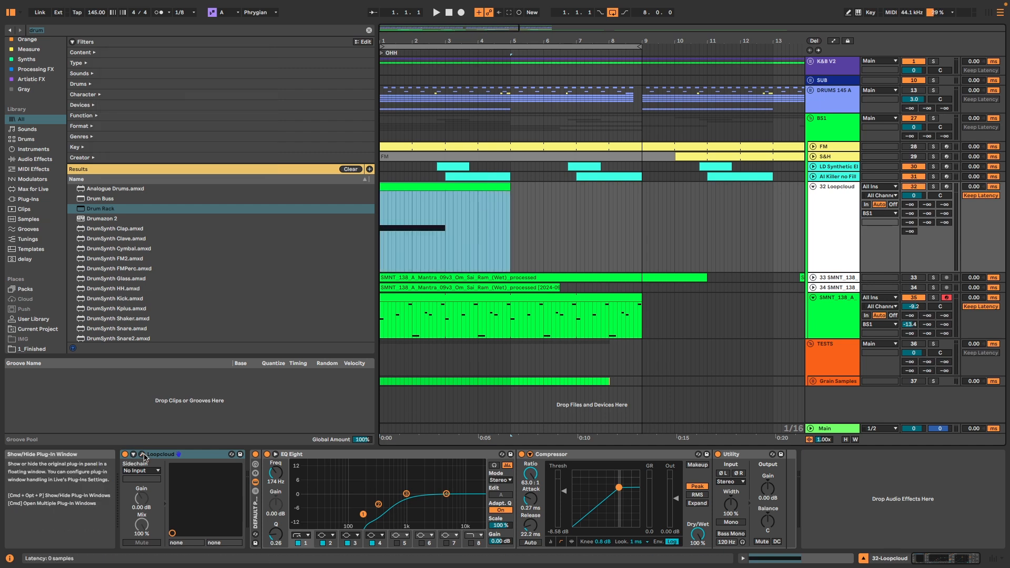
click(143, 455)
click(141, 135)
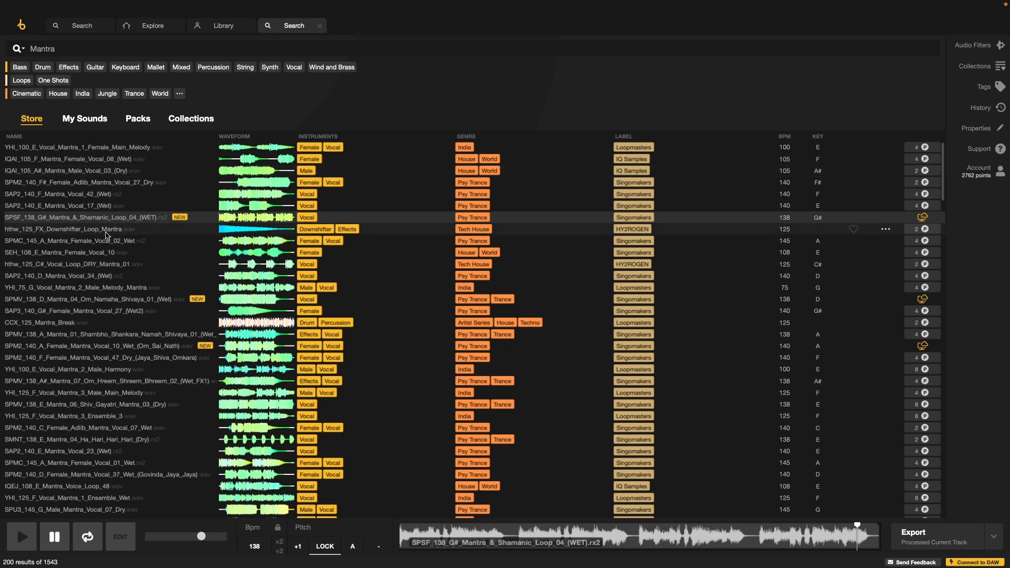
Stop the current preview and audition the SAP2_140_F_Mantra_Vocal_42_(Wet) loop in the Mantra results
click(53, 536)
drag(201, 536, 191, 538)
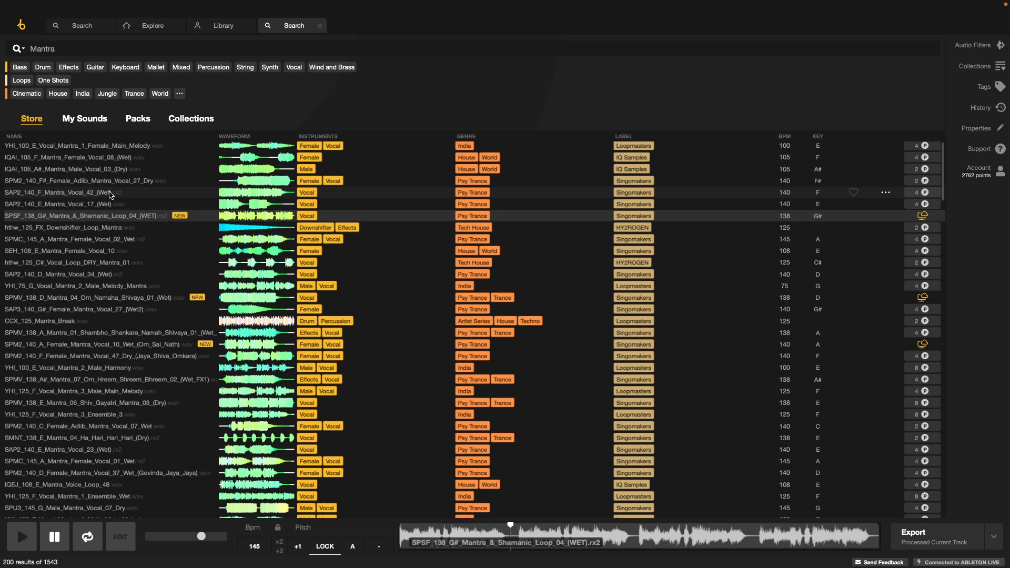
click(108, 194)
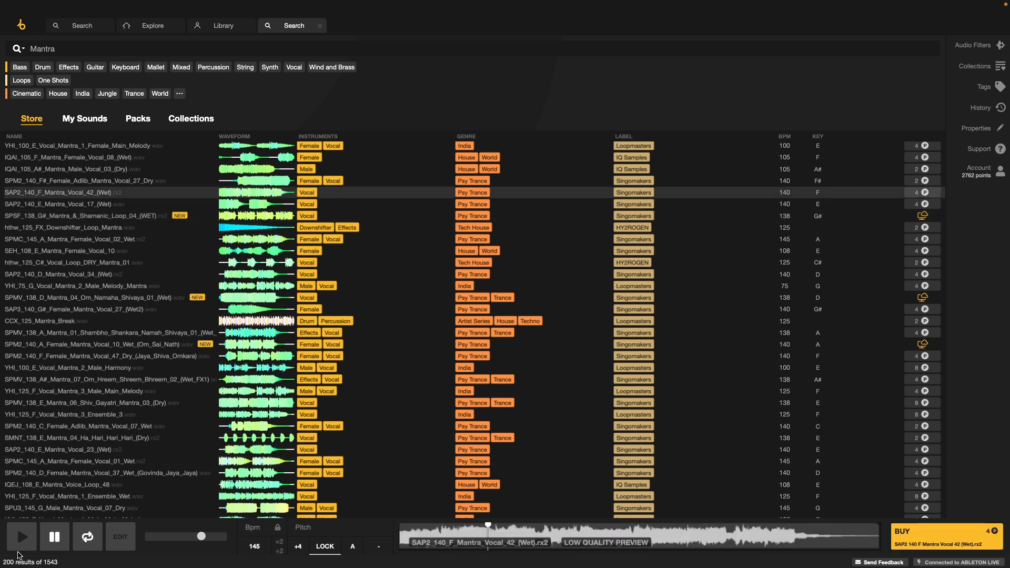
click(18, 549)
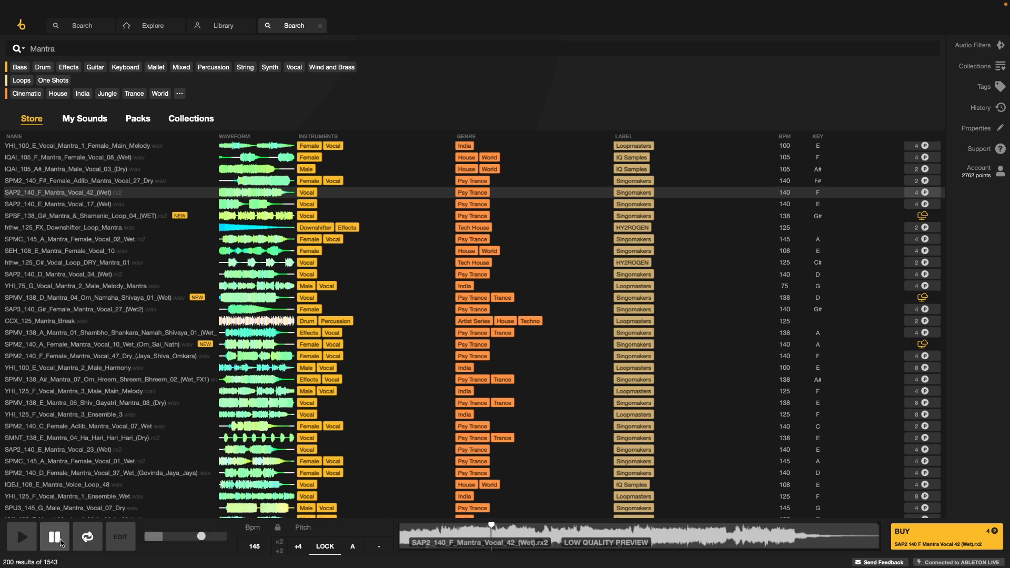
click(55, 537)
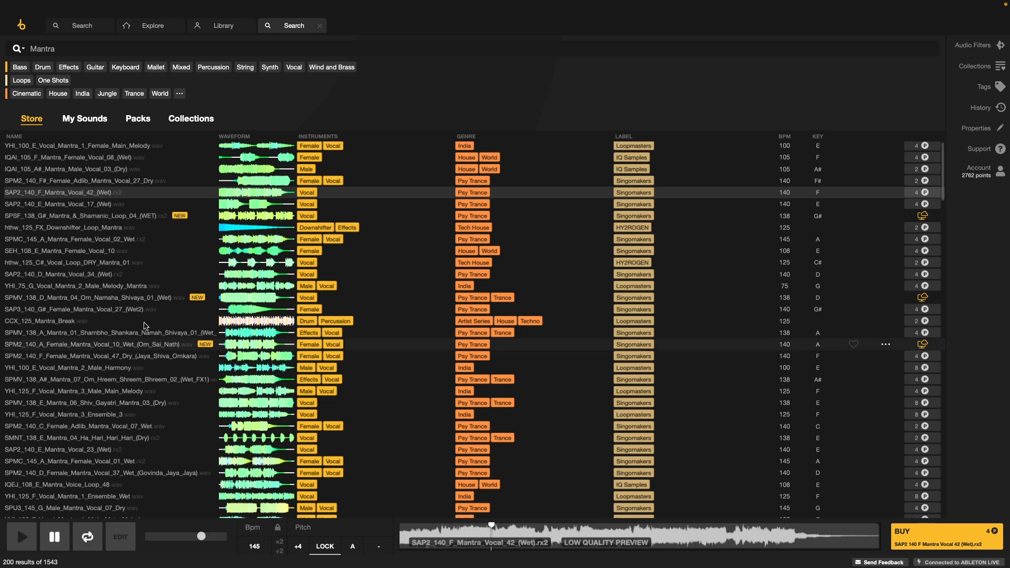
Audition the SAP2_140_E_Mantra_Vocal_17_(Wet) and SPMV_138_D_Mantra_04_Om_Namaha_Shivaya_01_(Wet) loops
click(85, 204)
click(48, 537)
click(117, 299)
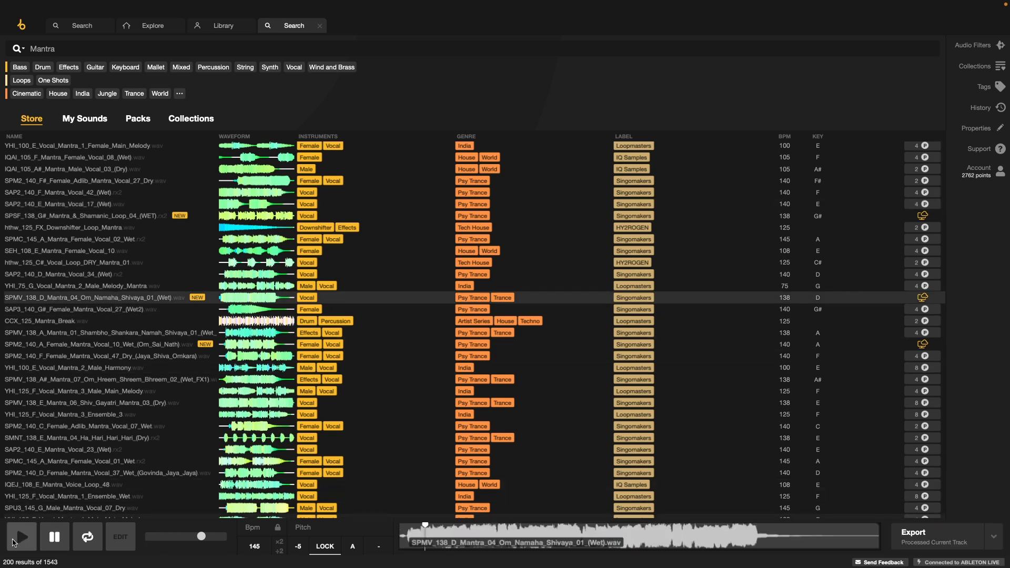
click(21, 538)
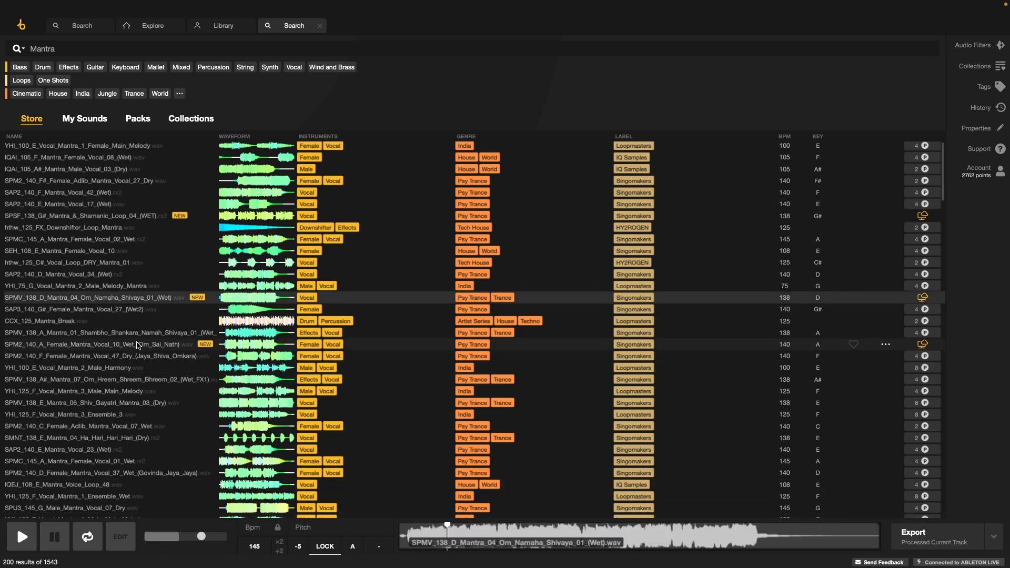
key(space)
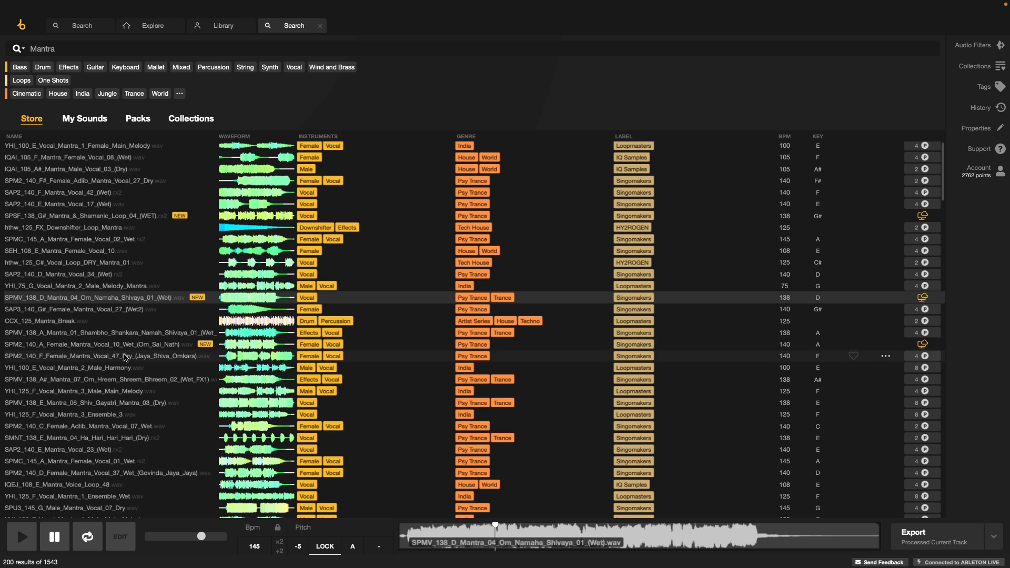
Audition SPM2_140_A_Female_Mantra_Vocal_10_Wet_(Om_Sai_Nath) and show the sample pack it belongs to
click(125, 345)
click(17, 548)
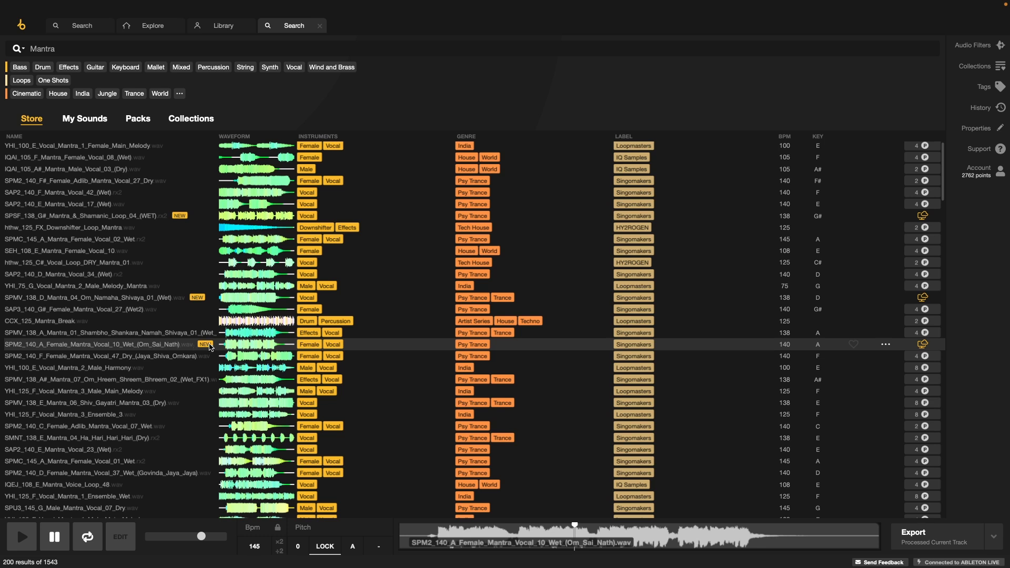
right_click(172, 345)
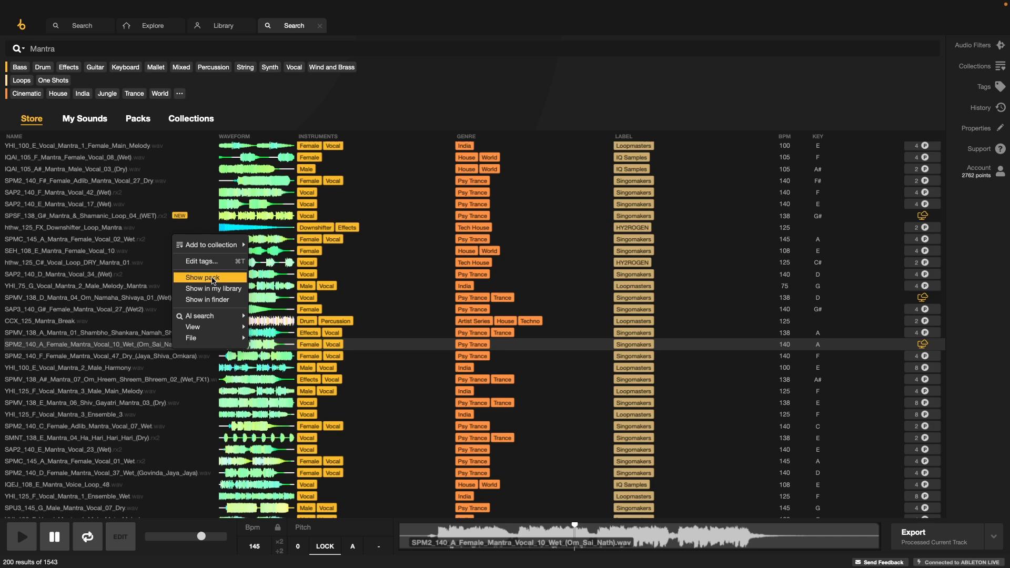
click(213, 278)
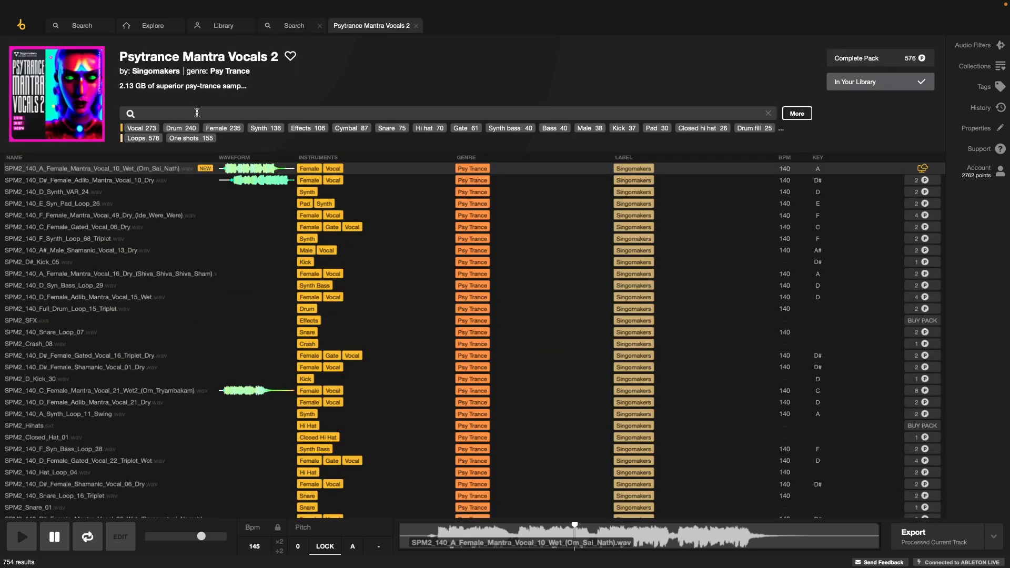
Search within the Psytrance Mantra Vocals 2 pack for "Mantra"
click(197, 113)
text(Mantra)
key(Return)
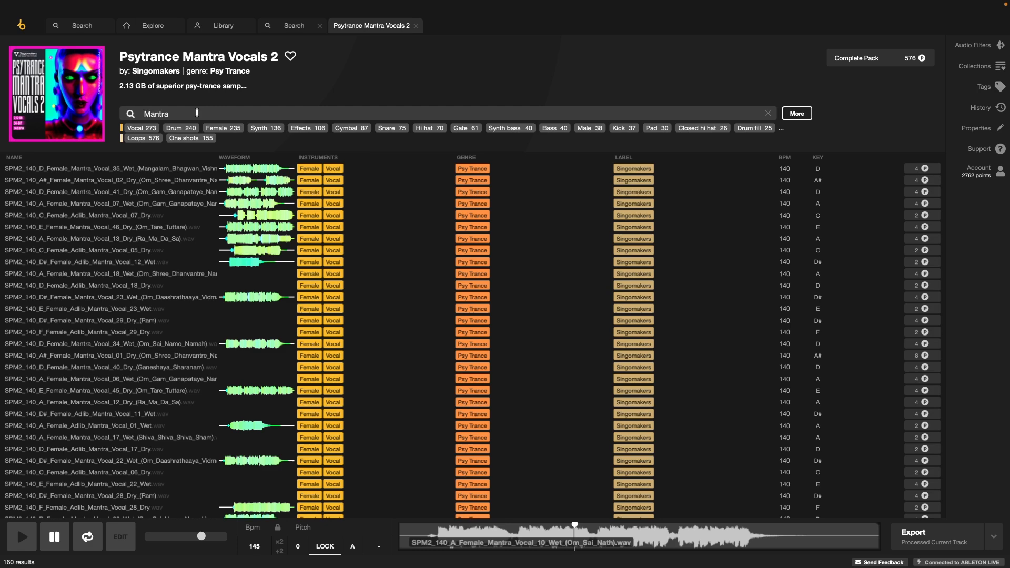
Audition the first two results, Mangalam_Bhagwan_Vishnu 35_Wet and Om_Shree_Dhanvantre_Namaha 02_Dry, and pause the preview
click(29, 541)
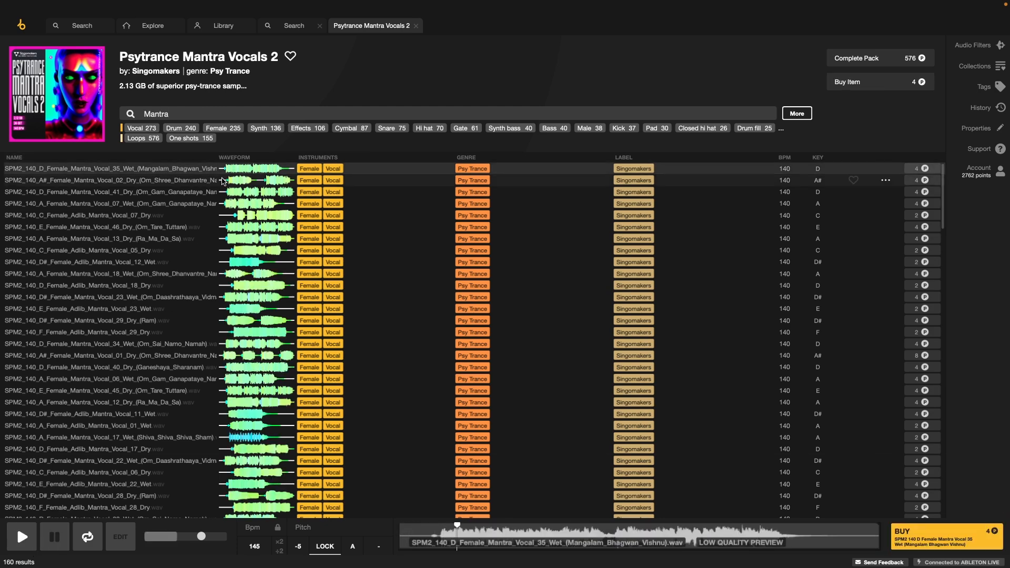
key(Down)
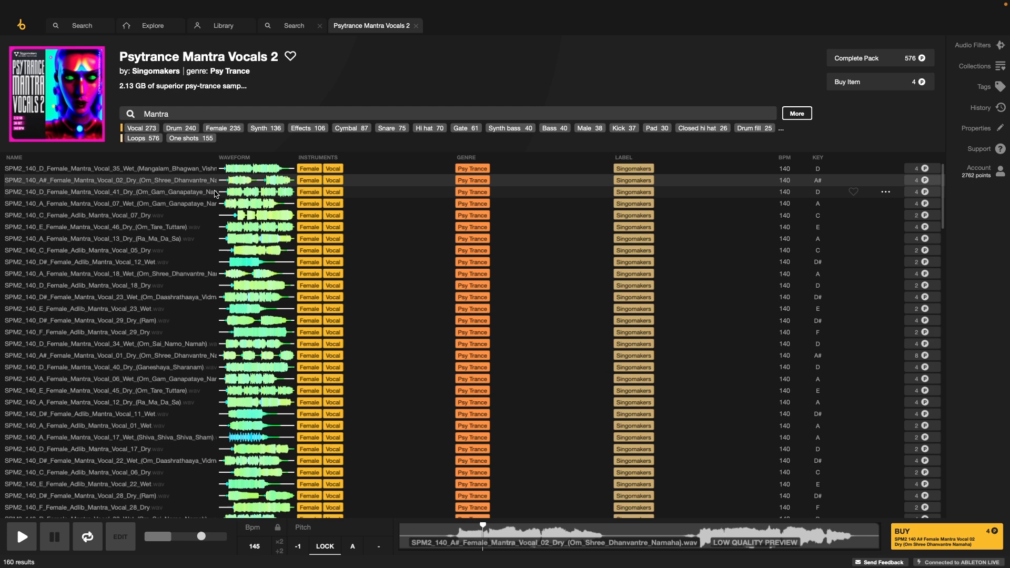
key(space)
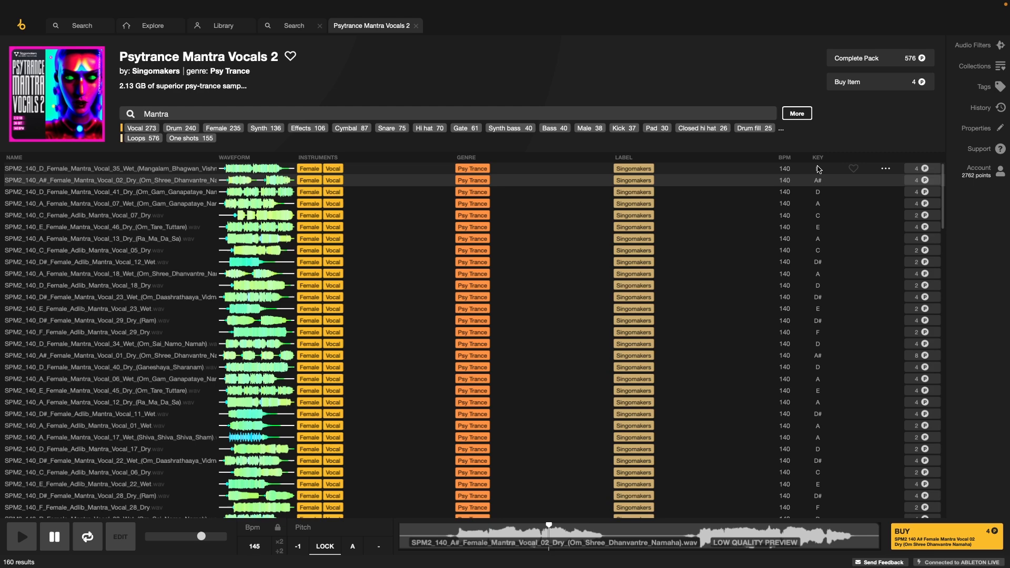
Sort the pack results by key and audition SPM2_140_A_Female_Mantra_Vocal_13_Wet_(Ra_Ma_Da_Sa)
click(818, 158)
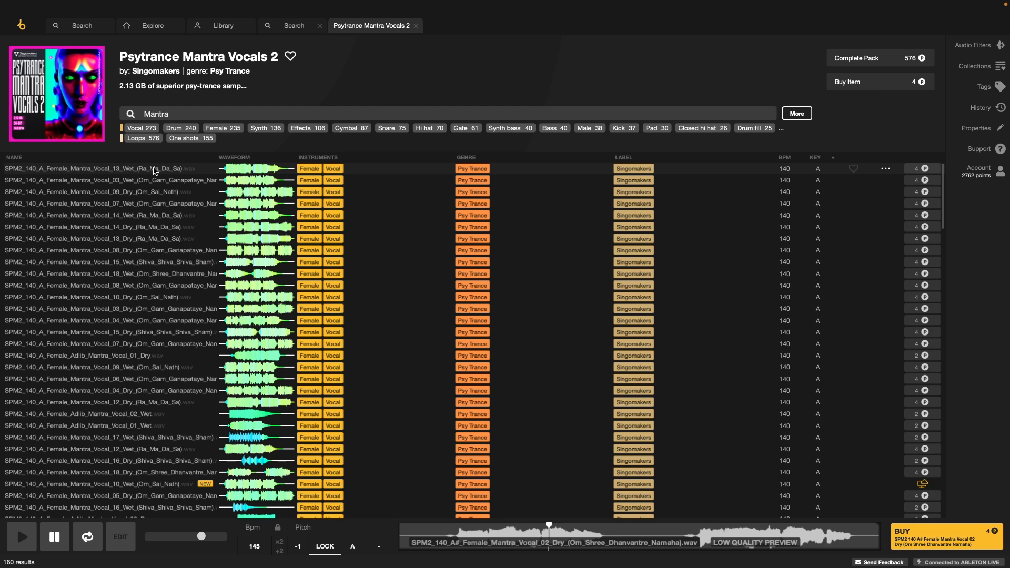
click(155, 170)
click(42, 544)
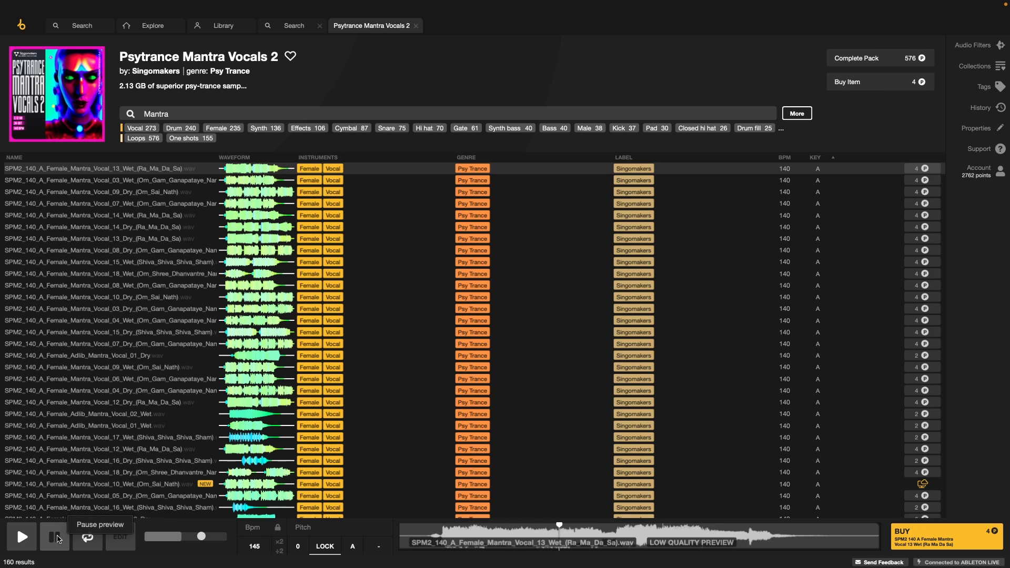
click(58, 538)
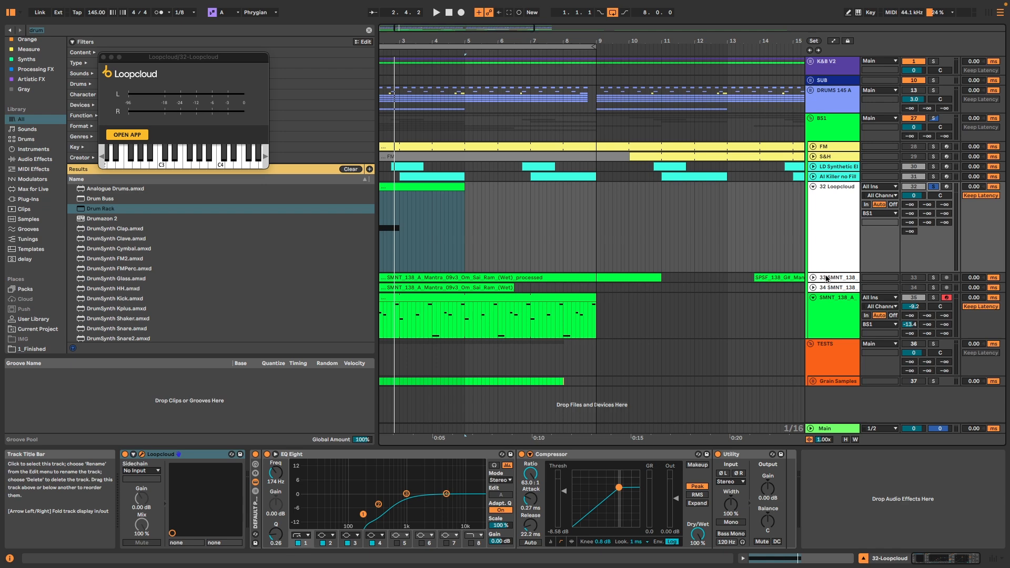
In Ableton Live, select track 33 for the mantra samples and set the insert point at its bar 1
click(829, 280)
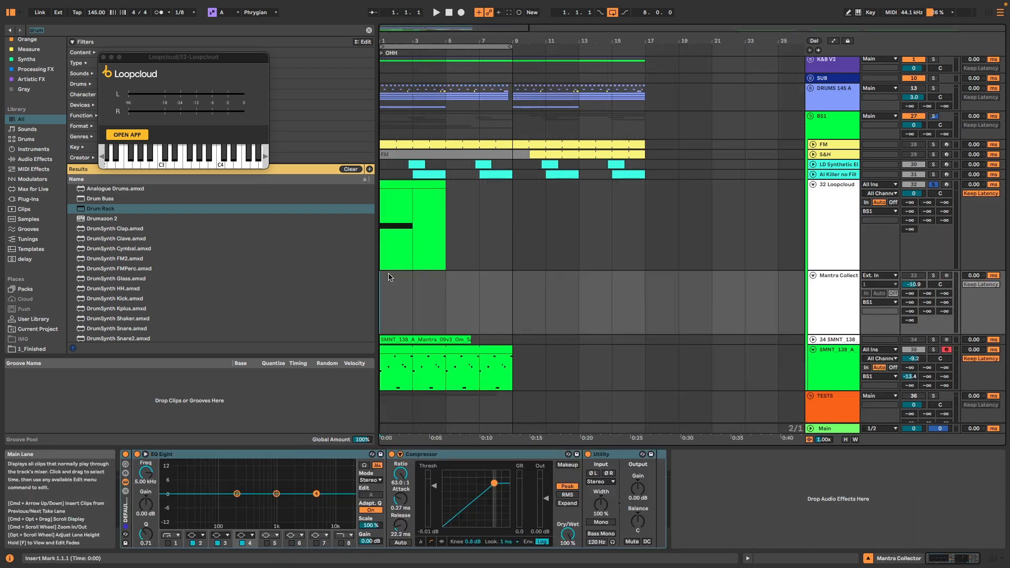
click(390, 277)
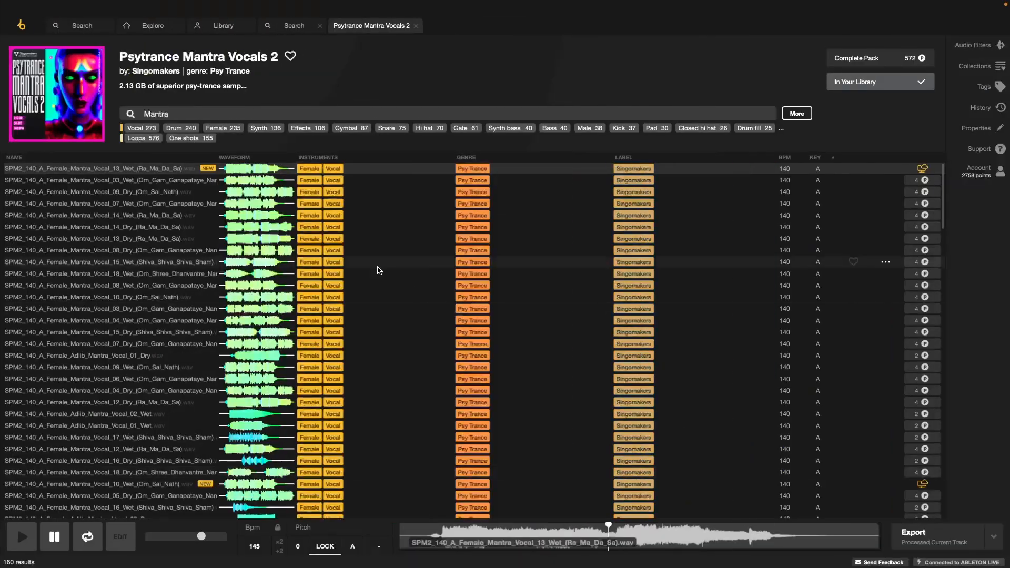
Audition the 03_Wet (Om_Gam_Ganapataye_Namaha) and 09_Dry (Om_Sai_Nath) mantra vocals in Loopcloud, and buy the 09_Dry loop
key(Down)
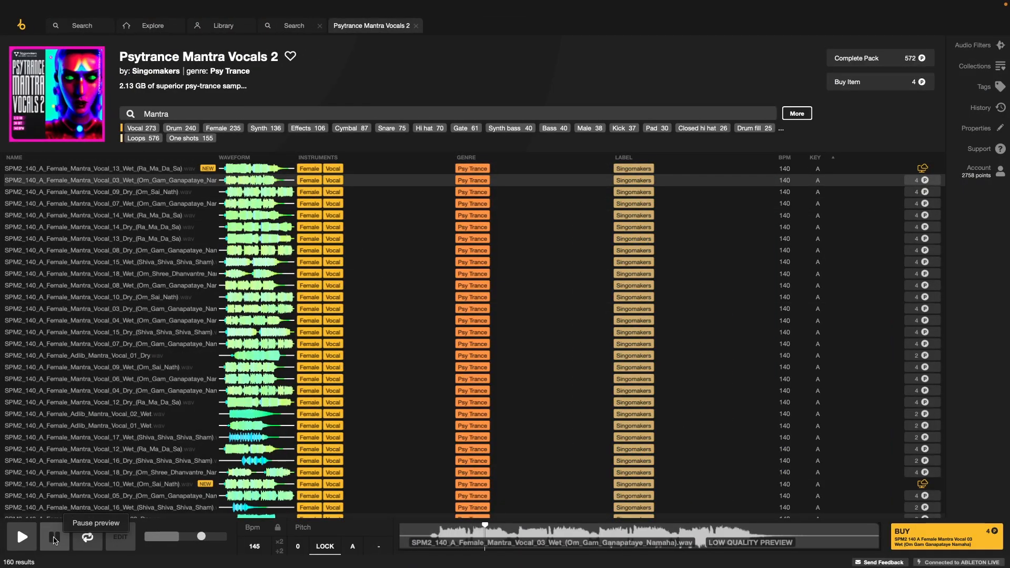
key(Down)
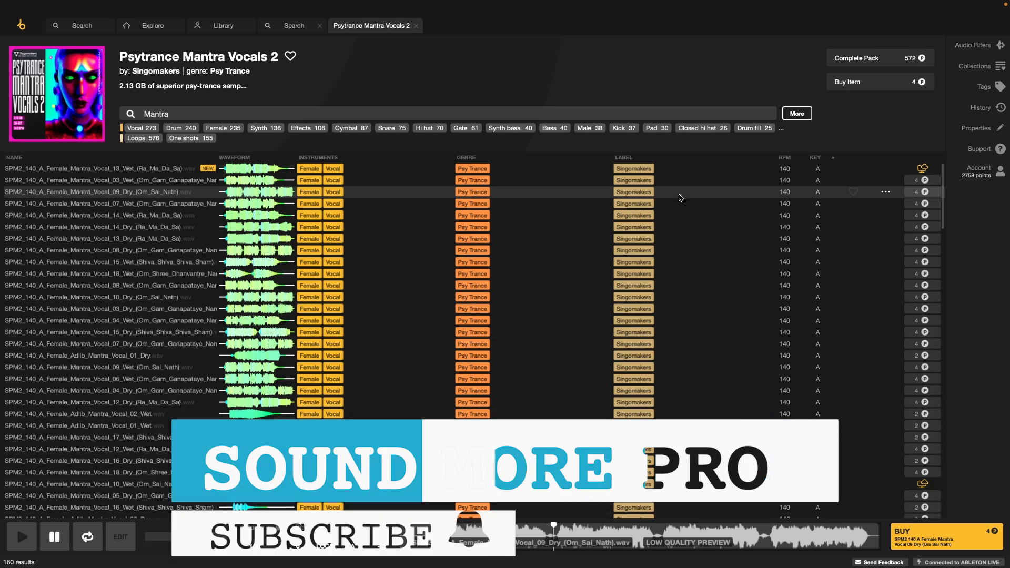
click(921, 191)
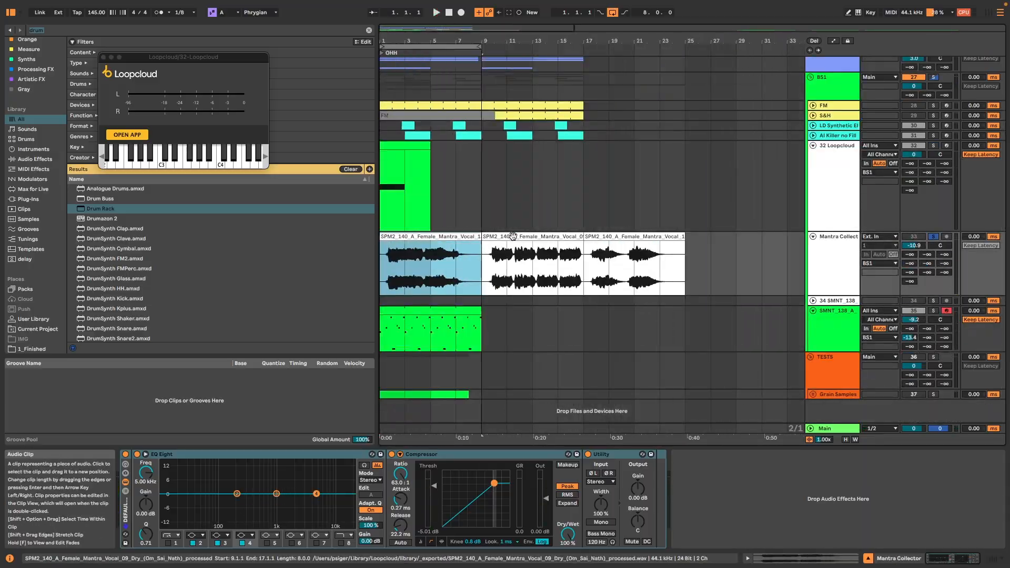
Open the Mantra_Vocal_13_Wet clip on track 34 and reset its warping by switching Warp off and on again
click(440, 326)
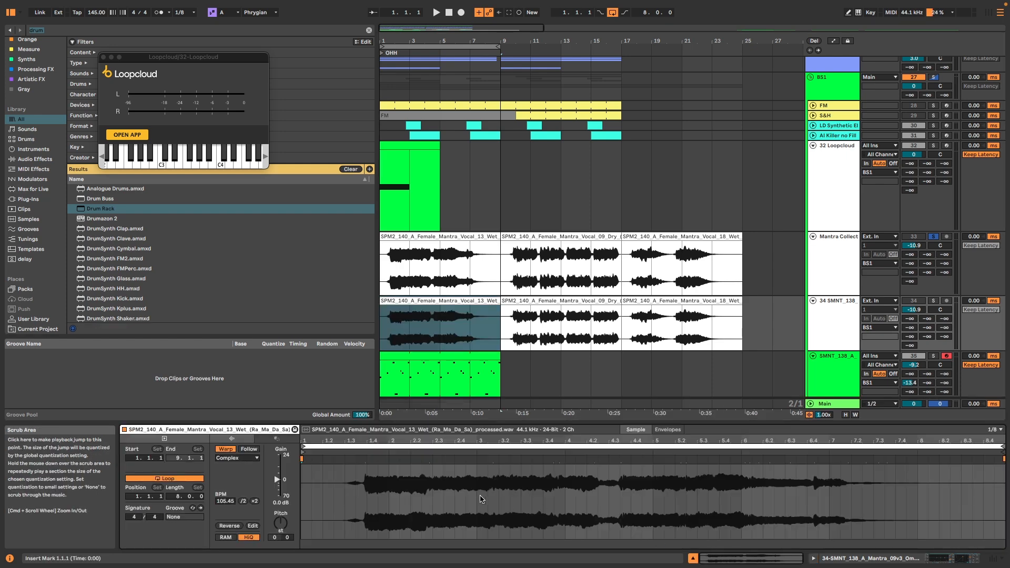
click(232, 449)
click(233, 448)
click(381, 474)
Add a warp marker at the vocal transient near bar 3 and align it to the bar 3 line
scroll(350, 490, up, 3)
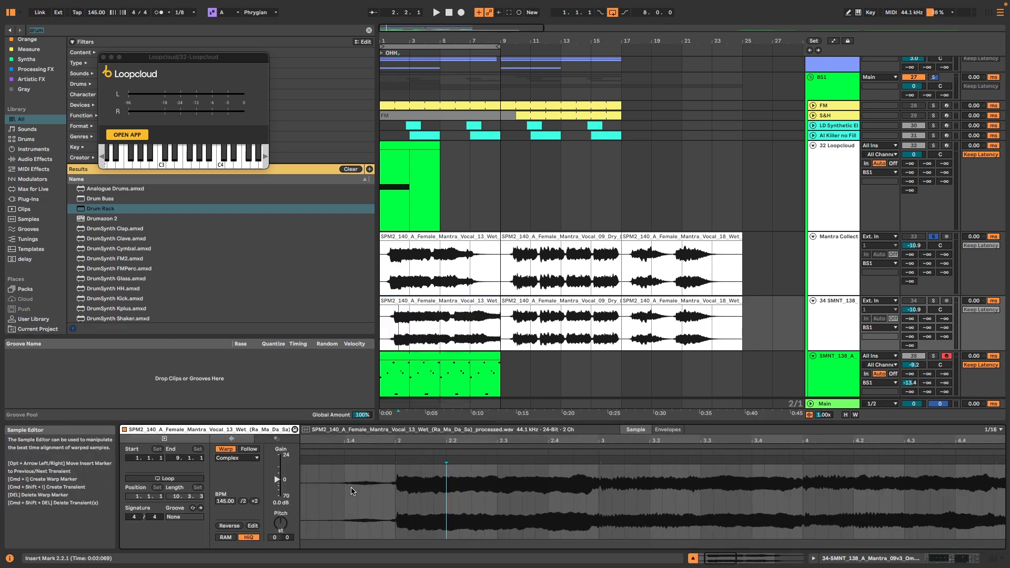
scroll(604, 484, up, 4)
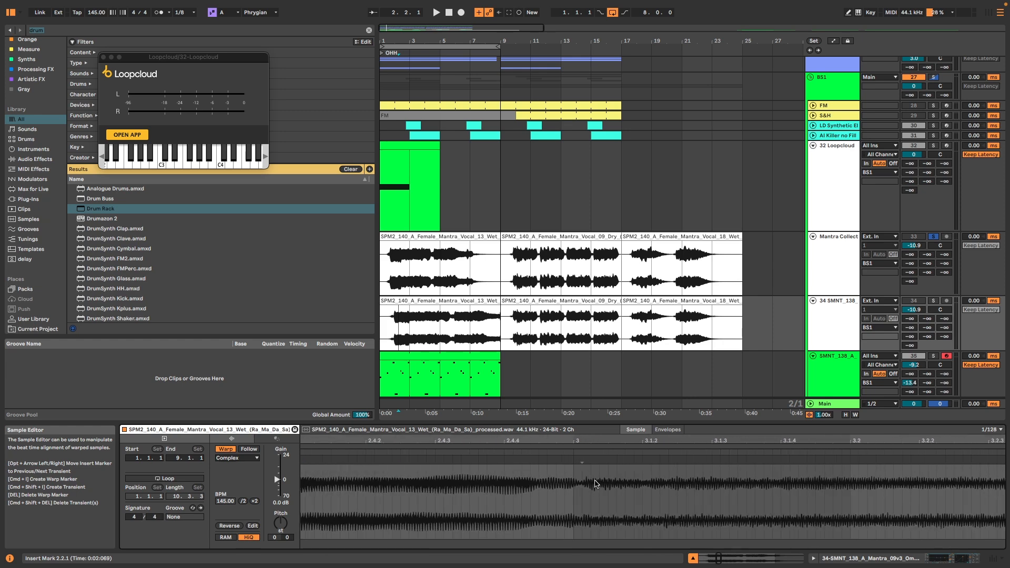
double_click(581, 458)
drag(581, 458, 573, 459)
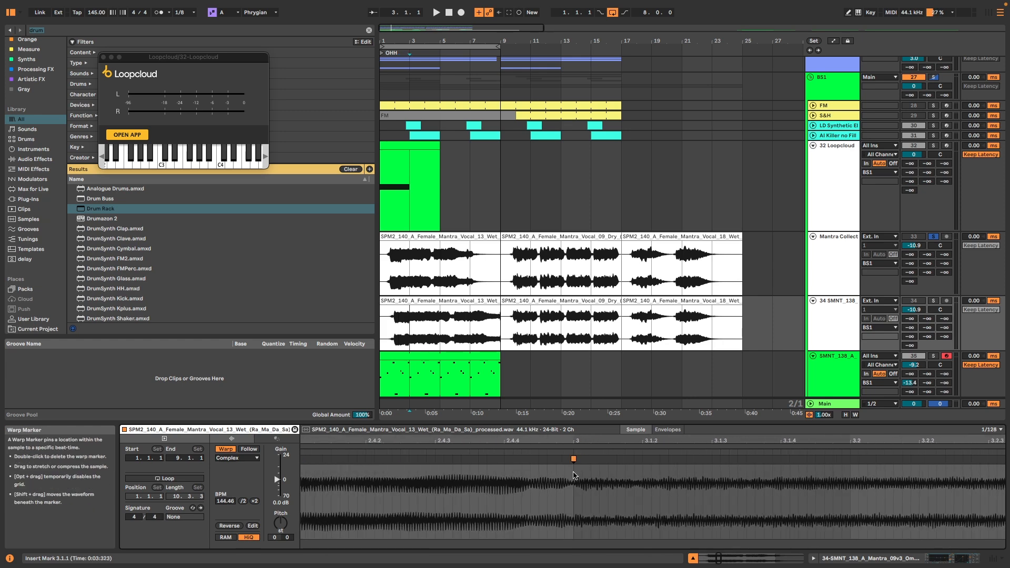
Add a warp marker at the vocal onset near bar 2 of the same clip
scroll(573, 478, down, 3)
scroll(424, 475, left, 4)
double_click(423, 459)
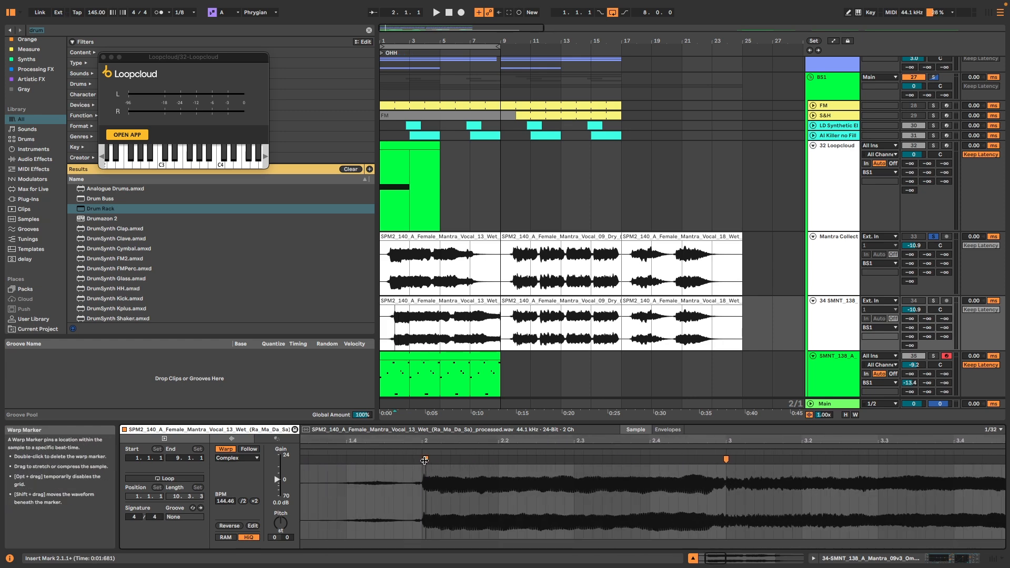
Add a warp marker at the transient just before bar 4 and align it to the bar 4 line
scroll(446, 481, right, 2)
scroll(446, 480, right, 5)
scroll(652, 474, up, 4)
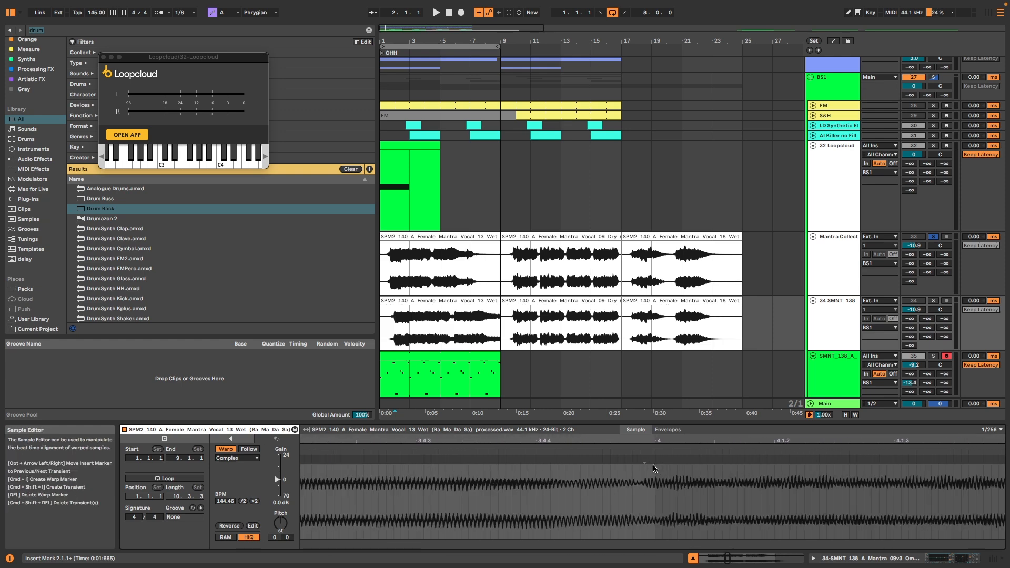
double_click(643, 460)
drag(643, 460, 656, 460)
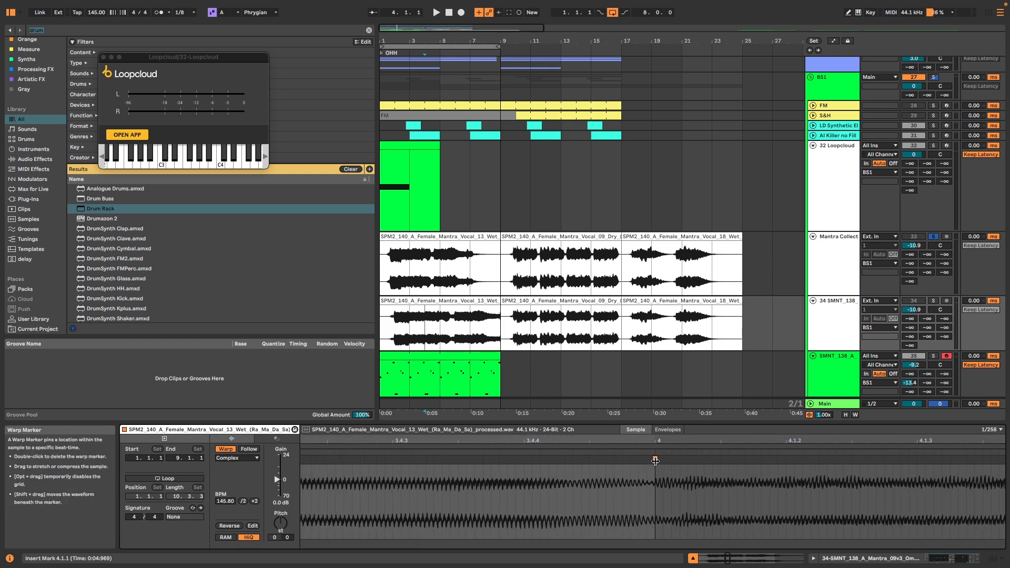
Add warp markers at the vocal transients near bars 5 and 6, aligning the first one to the bar 5 line
scroll(624, 477, down, 4)
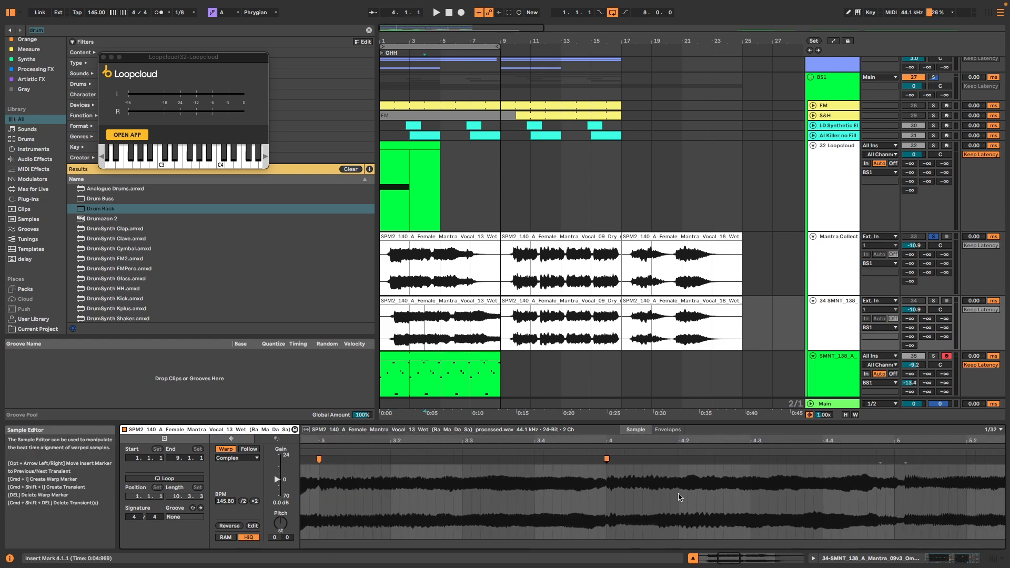
scroll(675, 494, right, 4)
scroll(560, 473, up, 2)
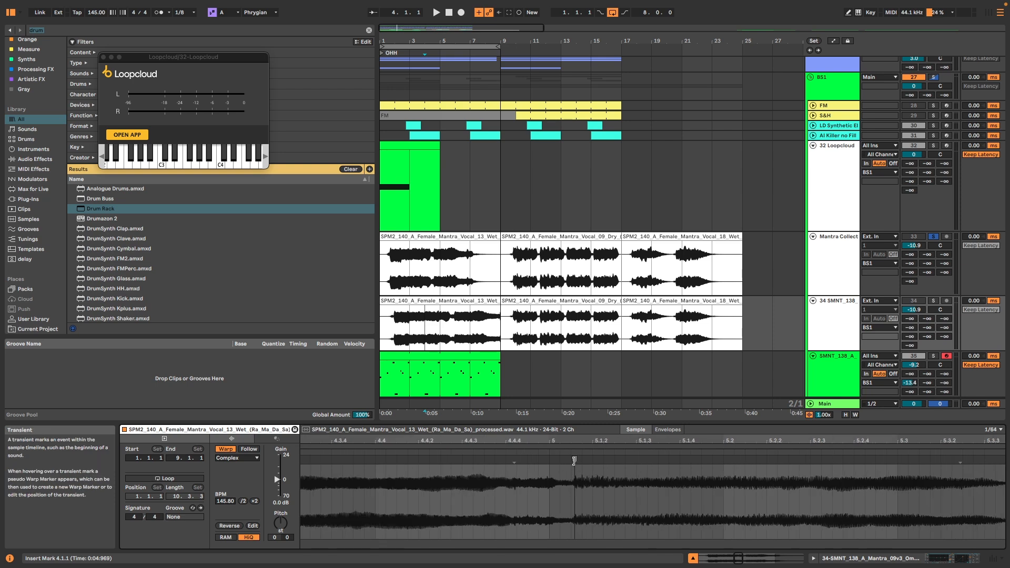
double_click(573, 460)
drag(573, 460, 568, 460)
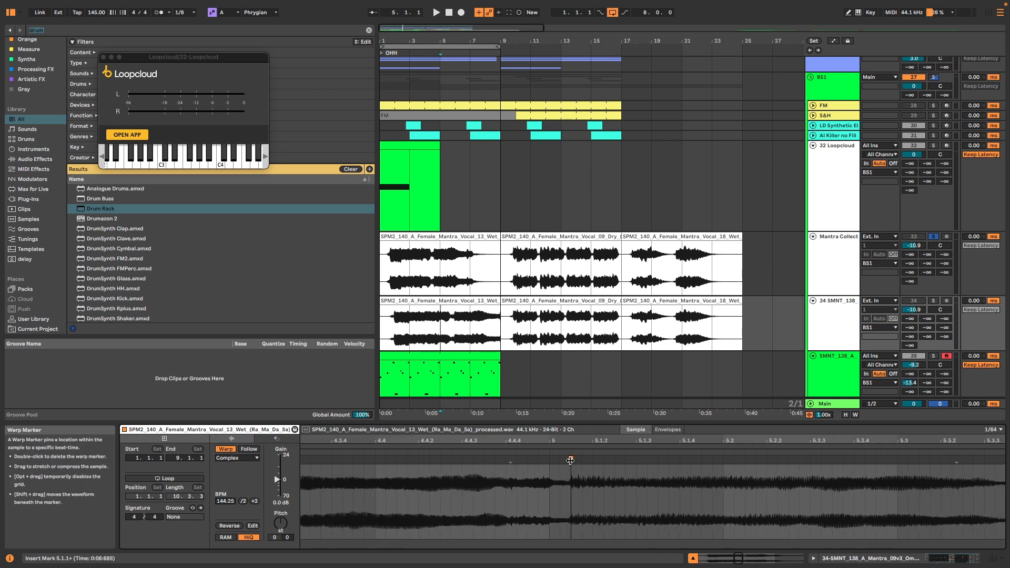
scroll(531, 473, right, 5)
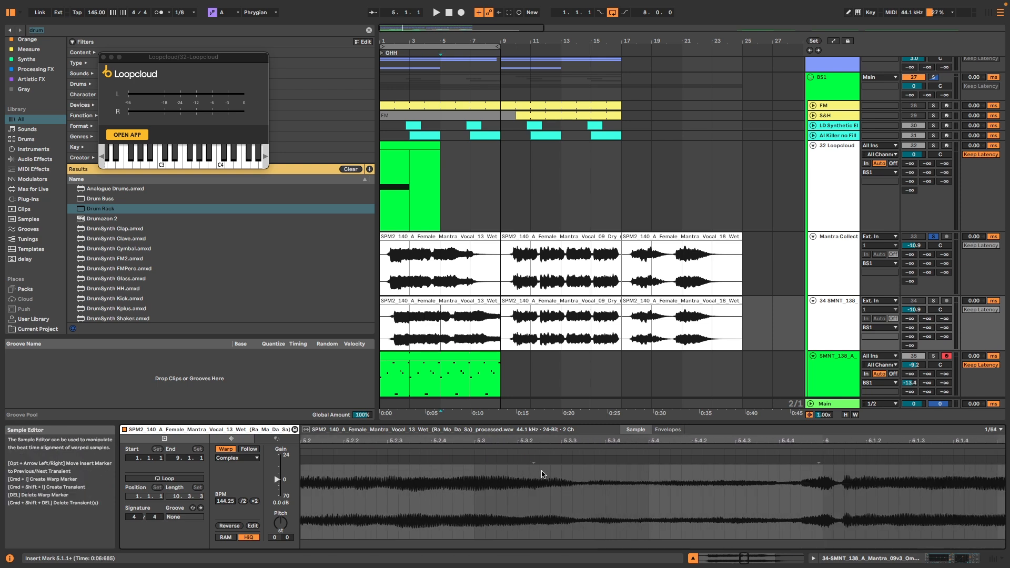
double_click(844, 463)
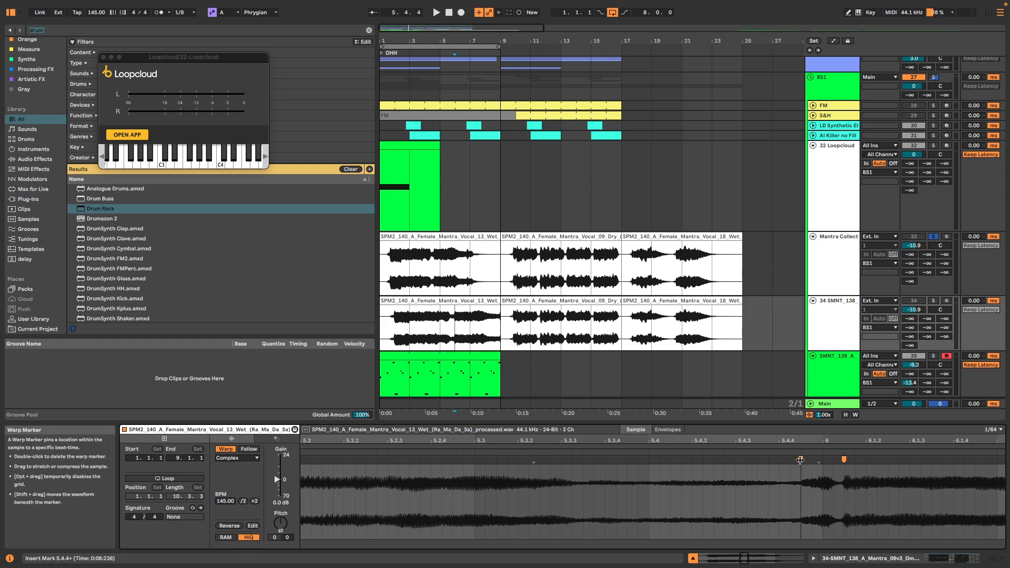
Add warp markers at the first vocal transients around bar 2 of the Mantra_Vocal_09_Dry clip and solo track 34
click(526, 301)
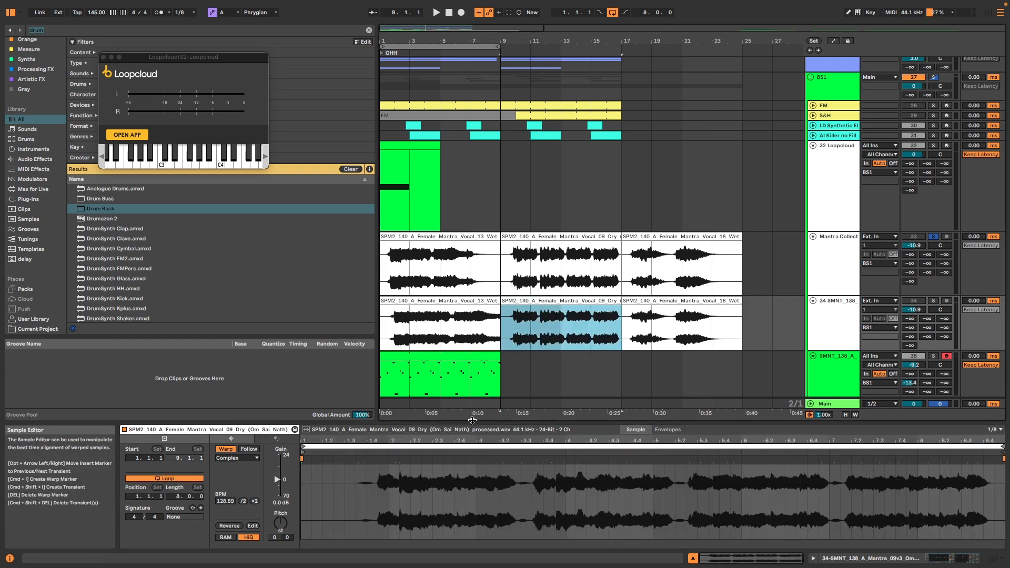
scroll(368, 473, up, 8)
drag(697, 463, 706, 463)
scroll(736, 468, right, 6)
key(space)
click(933, 301)
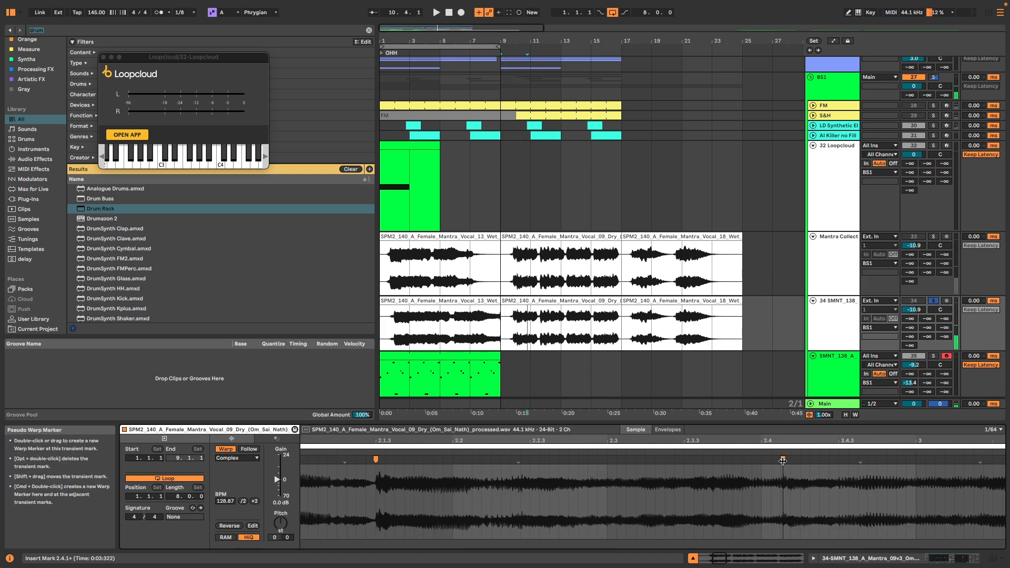
Add a warp marker at the vocal transient near beat 2.4 and align it to the 2.4 line
key(space)
double_click(782, 463)
drag(782, 463, 762, 463)
scroll(757, 478, up, 8)
click(747, 483)
scroll(749, 485, up, 3)
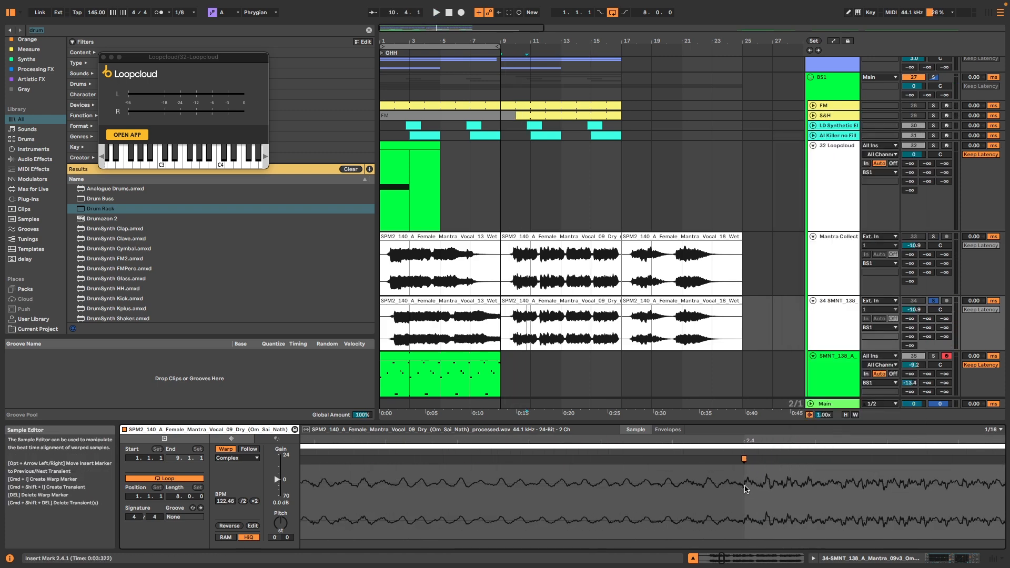
drag(744, 462, 746, 463)
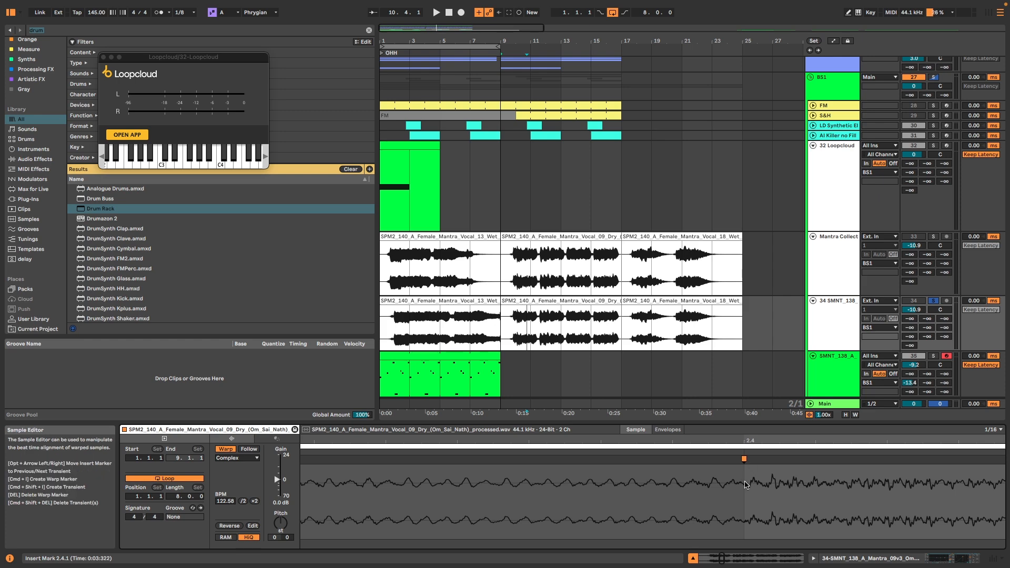
Add a warp marker at the vocal onset near position 3.3.3 of the Mantra_Vocal_09_Dry clip
scroll(745, 484, down, 10)
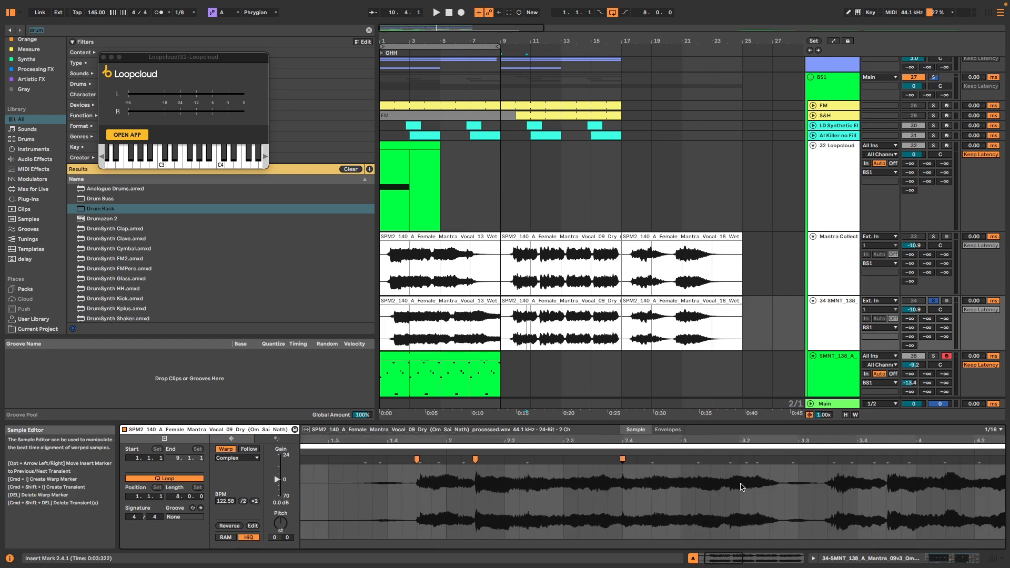
scroll(787, 478, up, 5)
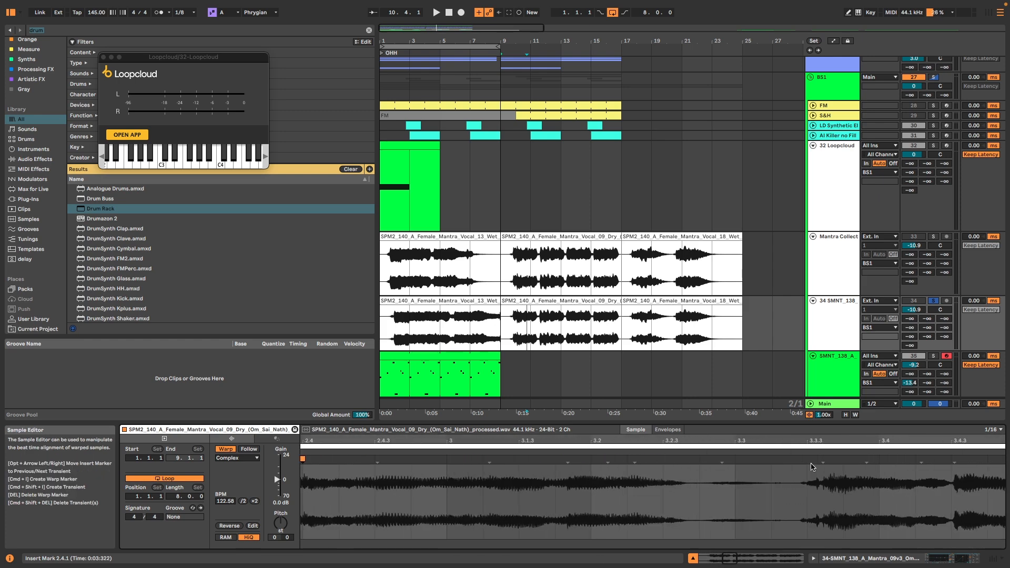
scroll(821, 462, up, 5)
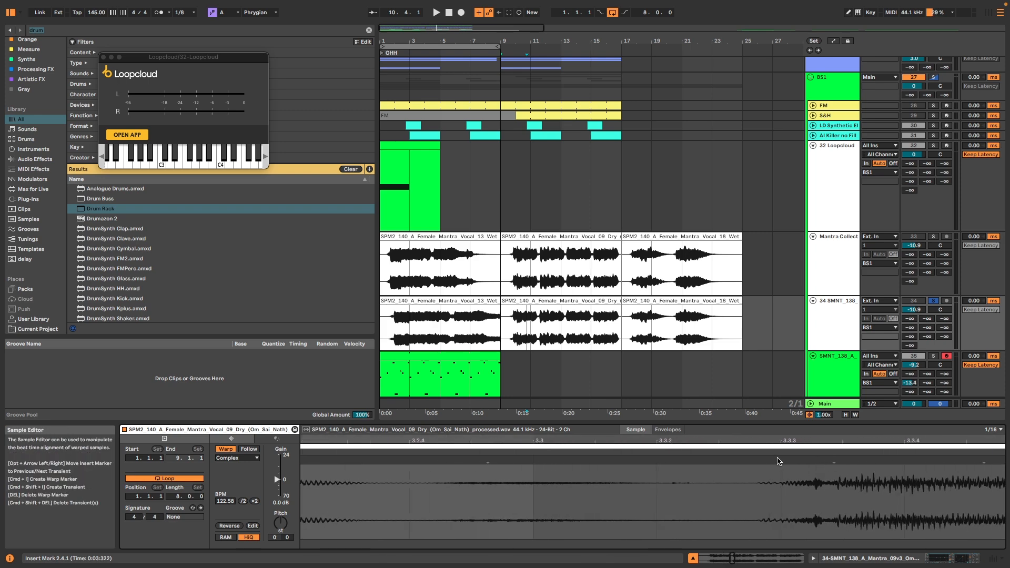
scroll(770, 472, down, 10)
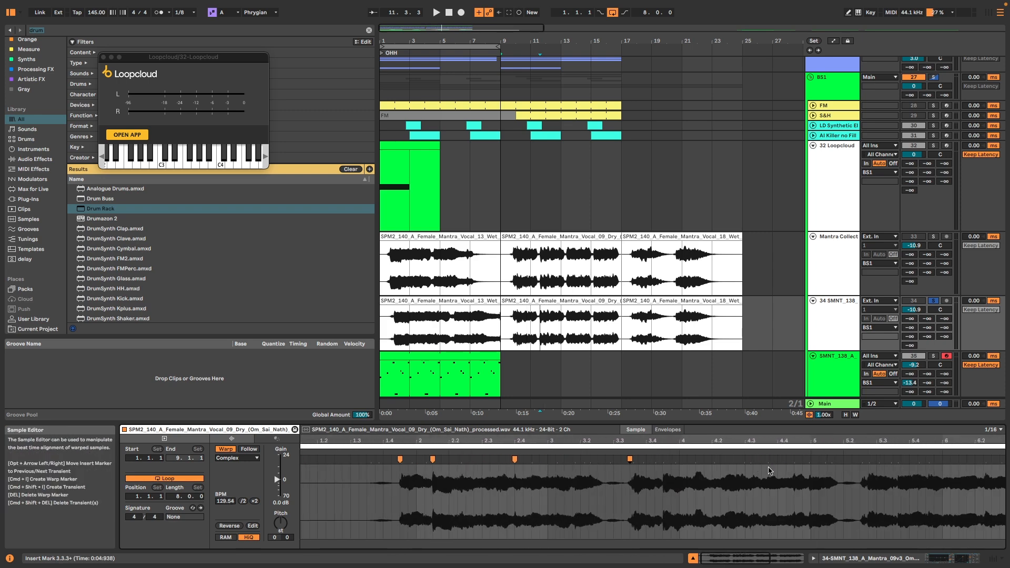
Add warp markers at the vocal transients around beat 5.3, aligning the second one to position 5.3.4
scroll(772, 478, right, 6)
scroll(772, 479, right, 2)
scroll(772, 479, up, 6)
click(715, 463)
double_click(714, 462)
drag(714, 461, 704, 459)
scroll(717, 479, up, 8)
scroll(696, 481, down, 5)
scroll(673, 480, right, 6)
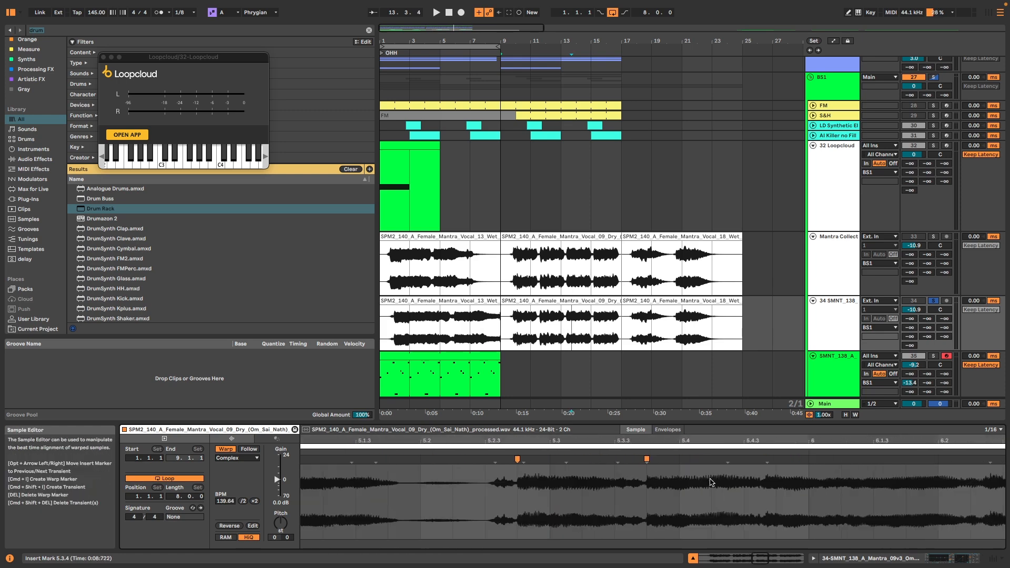
Add warp markers at the next two vocal transients further along the Mantra_Vocal_09_Dry clip
scroll(709, 483, right, 4)
double_click(762, 461)
scroll(736, 479, right, 6)
double_click(701, 461)
scroll(736, 480, right, 5)
Open the Mantra_Vocal_18_Wet clip on track 34, add five warp markers across its first phrase and play it back
click(668, 301)
scroll(416, 473, up, 8)
double_click(423, 461)
double_click(618, 460)
double_click(795, 460)
scroll(799, 463, right, 3)
double_click(803, 460)
scroll(736, 473, right, 7)
double_click(610, 460)
key(space)
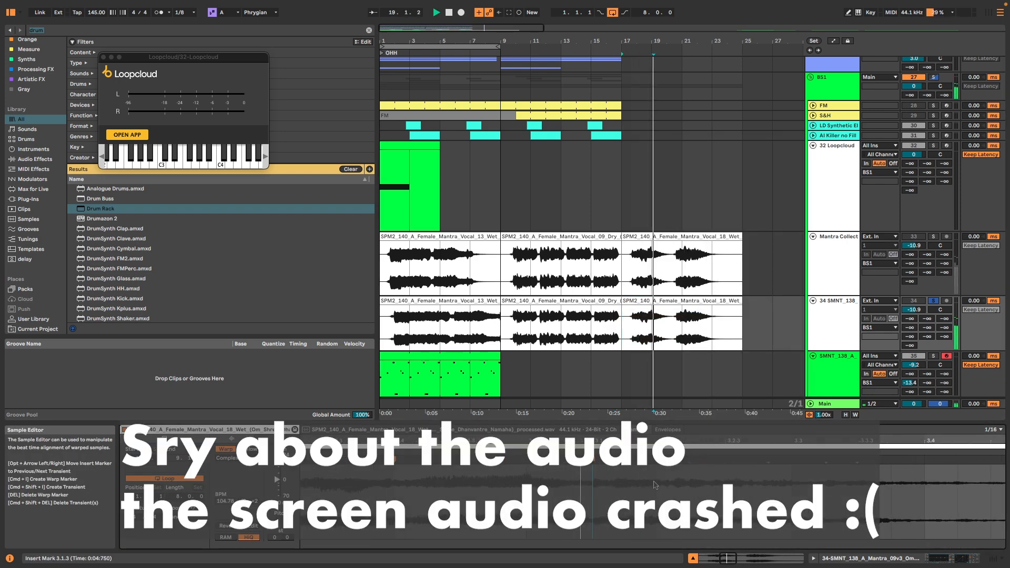
key(space)
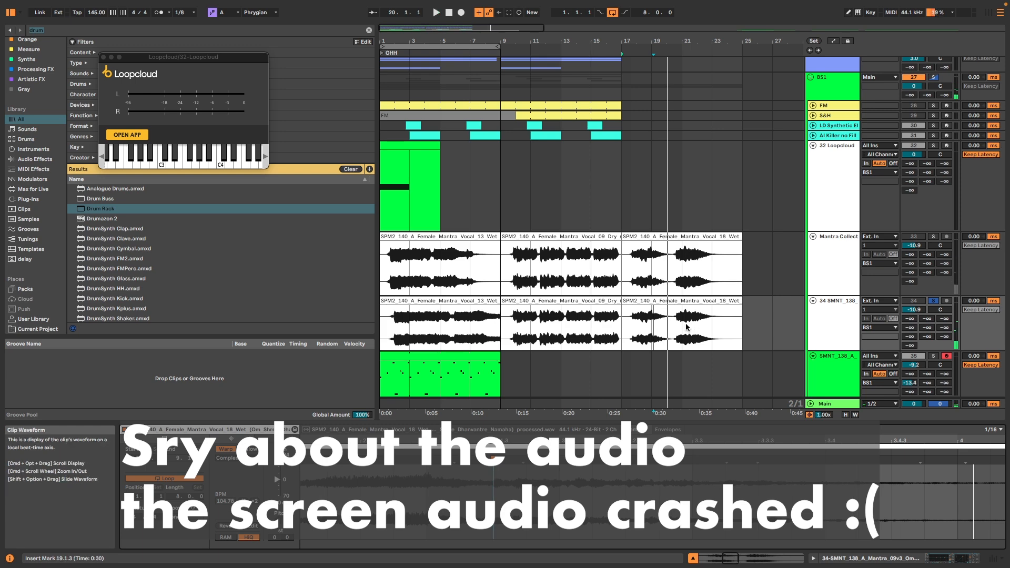
Add a warp marker at the onset of the second vocal phrase and align it to position 4.3.4
click(673, 324)
key(plus)
key(plus)
click(481, 458)
drag(481, 459, 486, 459)
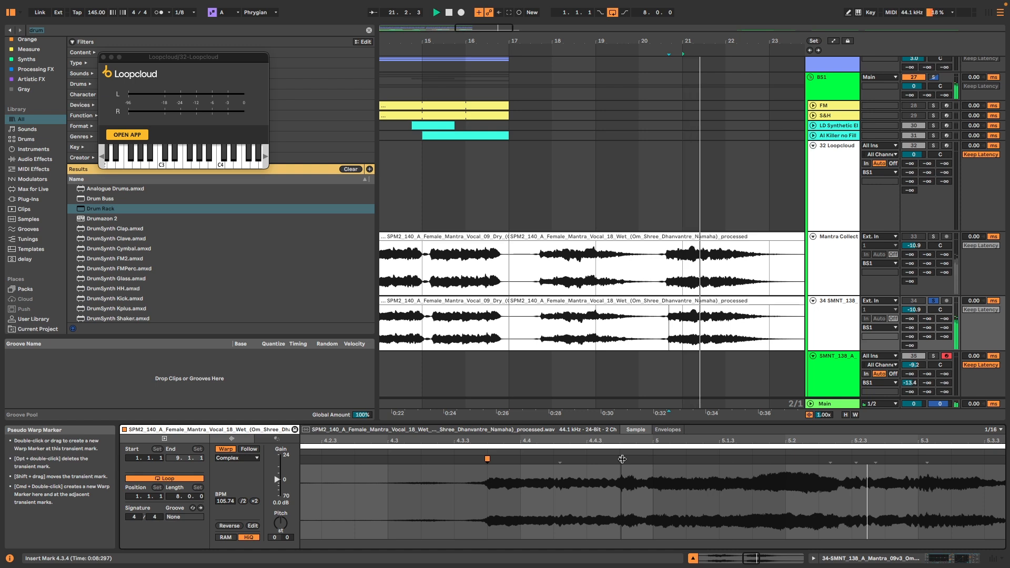
Add a warp marker at the transient just before bar 5 of the Mantra_Vocal_18_Wet clip and play the second phrase
click(596, 326)
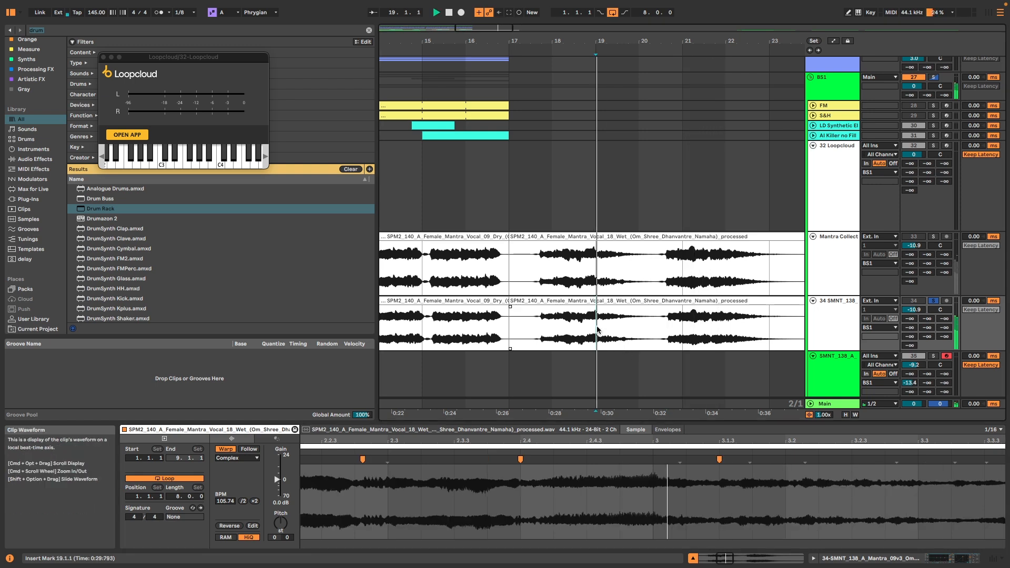
click(625, 459)
scroll(635, 478, up, 5)
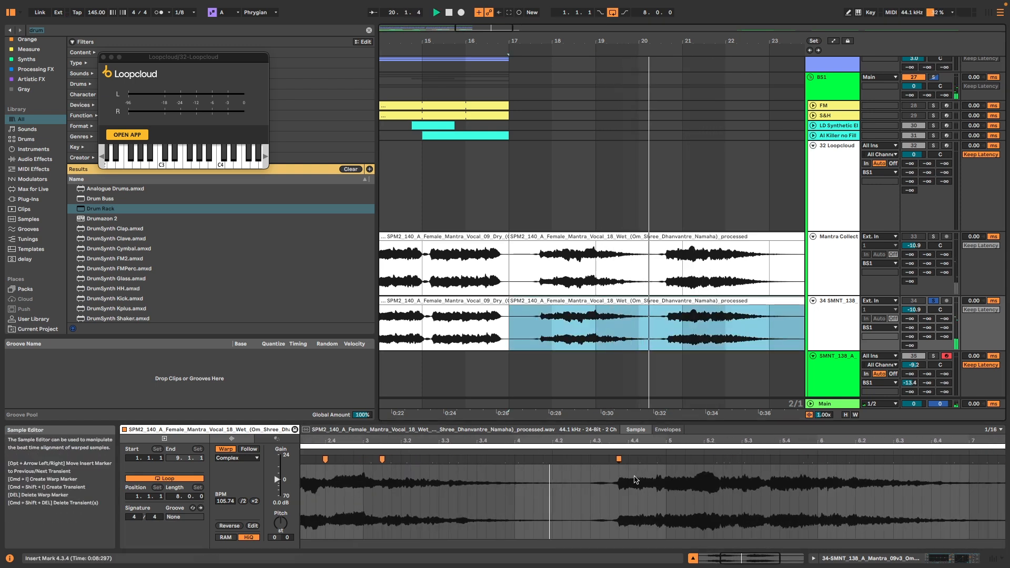
scroll(655, 483, right, 2)
scroll(653, 484, right, 2)
key(space)
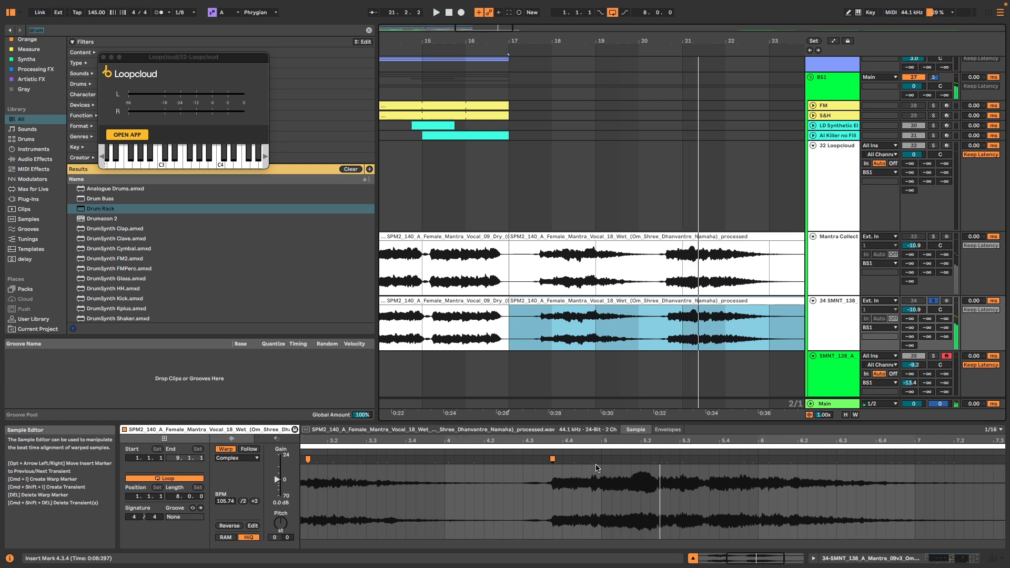
double_click(592, 460)
key(space)
scroll(661, 475, right, 1)
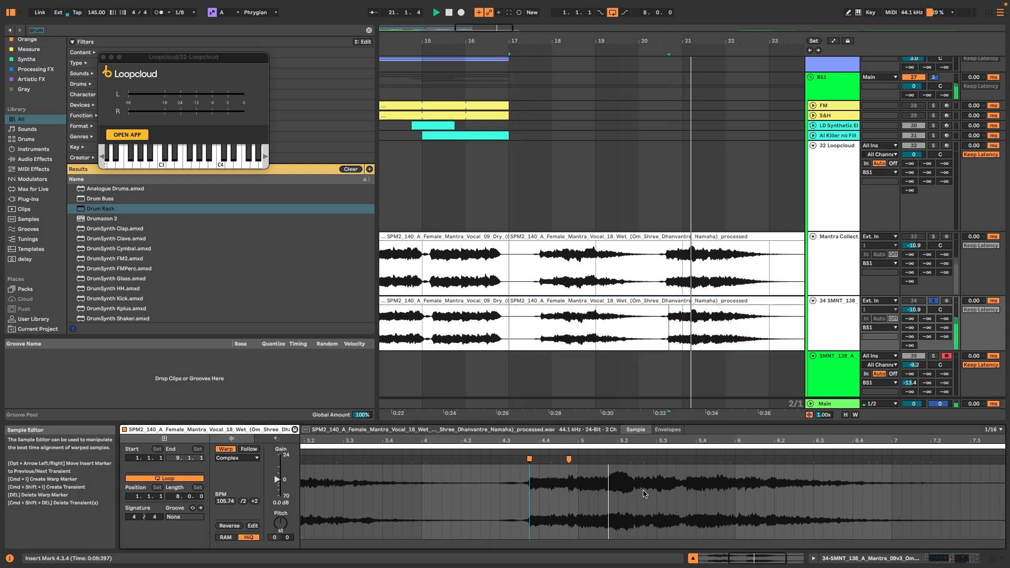
scroll(631, 475, right, 1)
scroll(661, 471, right, 2)
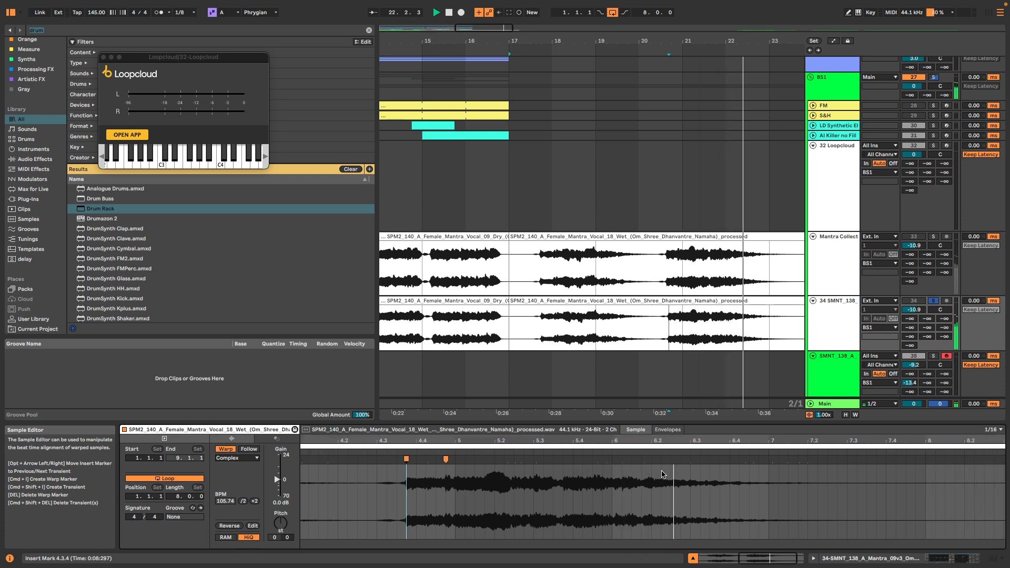
Stop playback and consolidate each of the three mantra vocal clips on track 34 separately
key(space)
scroll(635, 327, down, 1)
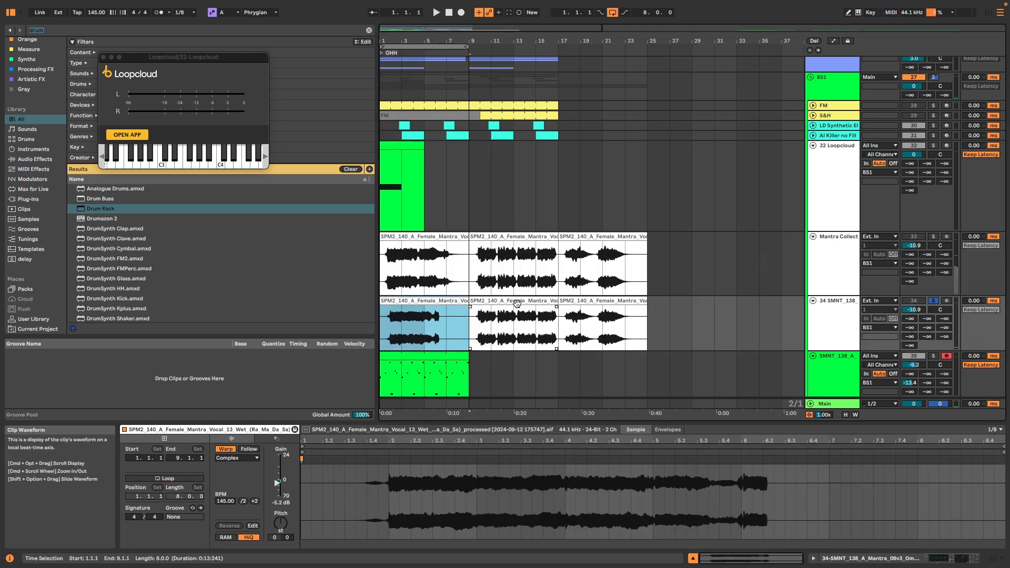
click(605, 301)
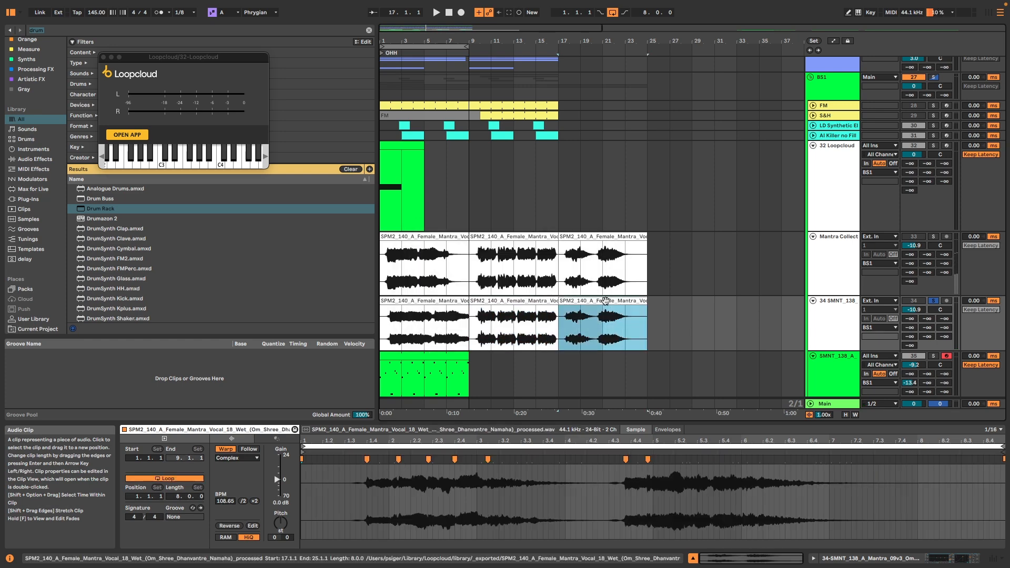
key(super+j)
Set all three track 34 clips to Beats warp mode, preserving 1/16 divisions with a transient envelope of 43
click(410, 303)
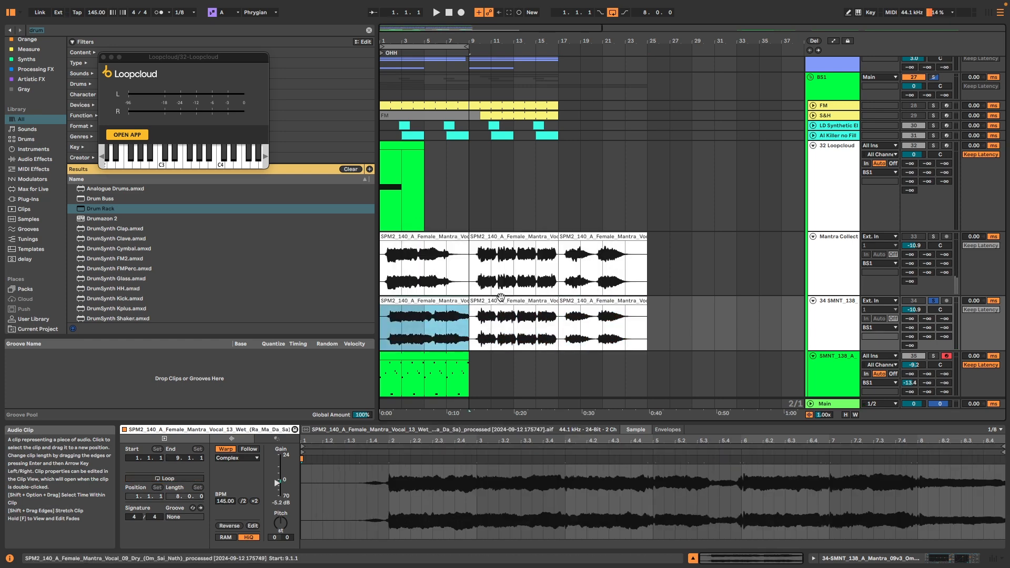
shift+click(584, 301)
click(248, 459)
click(232, 466)
click(227, 481)
click(234, 473)
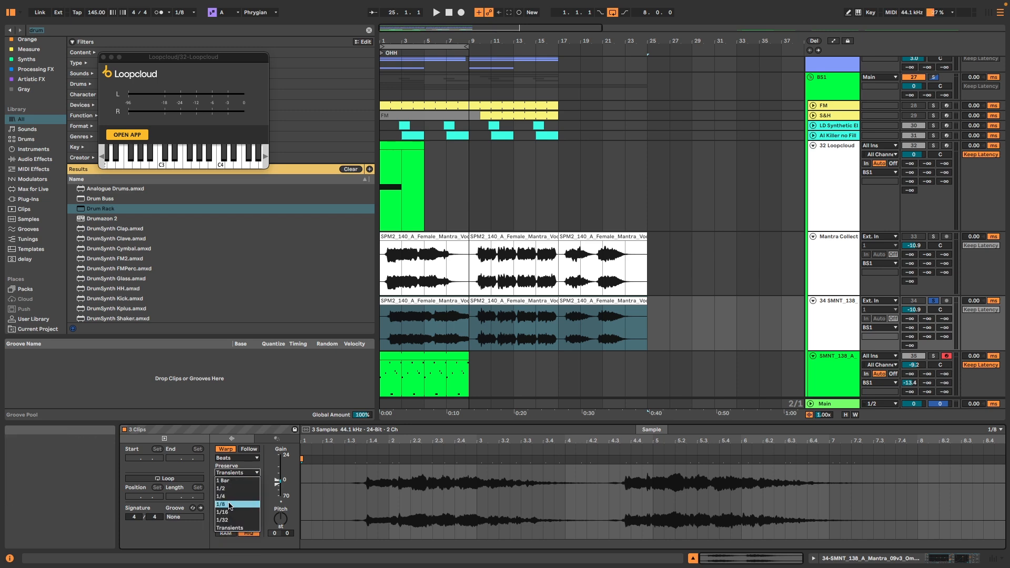
click(227, 511)
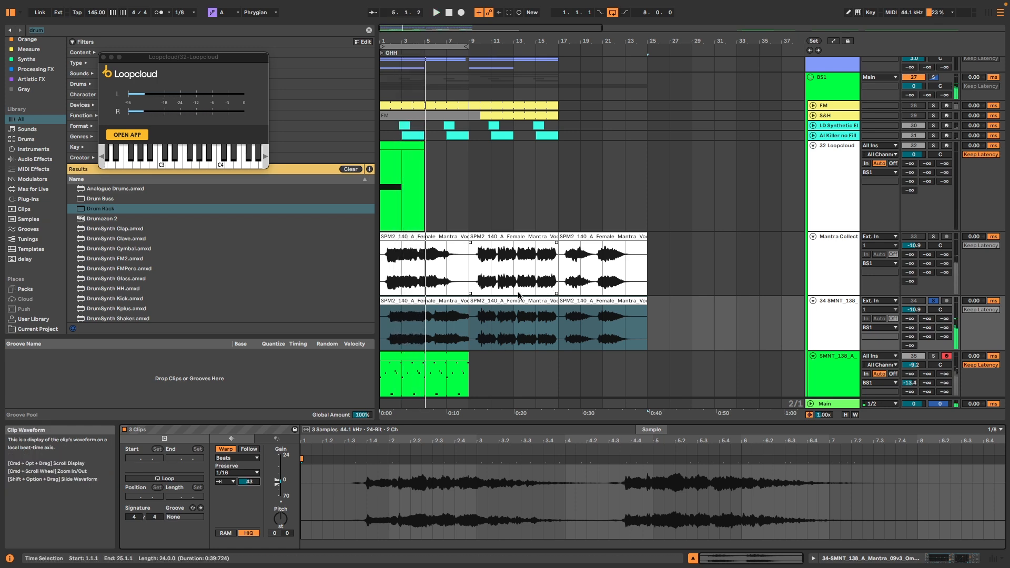
Consolidate the three beat-warped vocal clips on track 34 into a single 24-bar clip
click(400, 323)
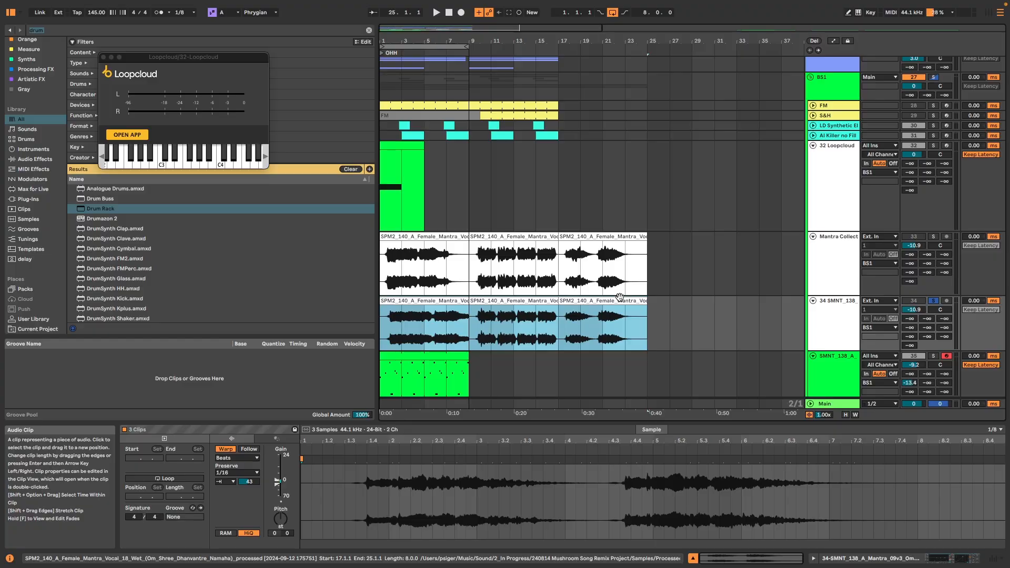
key(super+j)
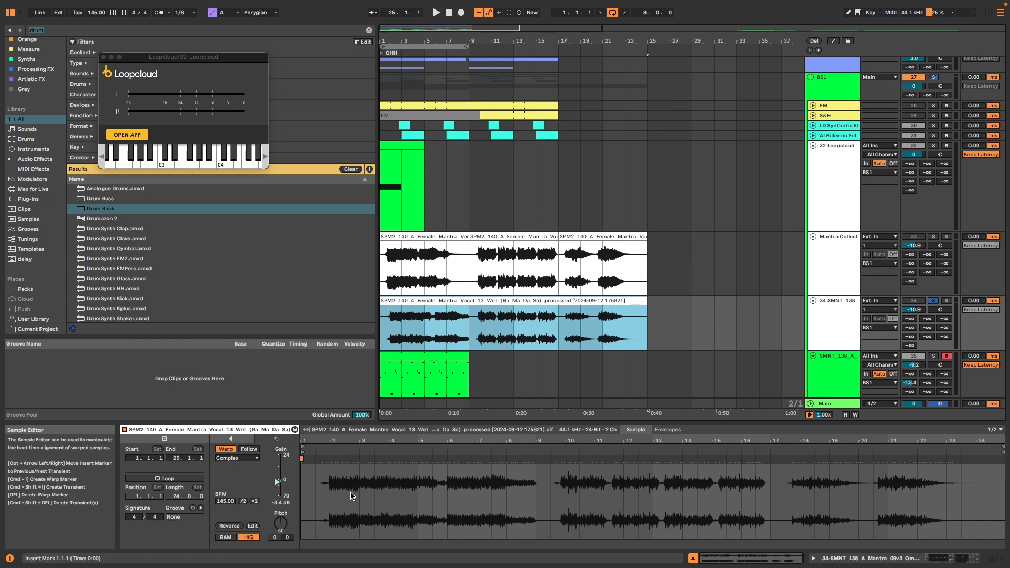
Add a warp marker at the first vocal transient by bar 2 of the consolidated clip
scroll(318, 487, up, 5)
scroll(363, 482, up, 5)
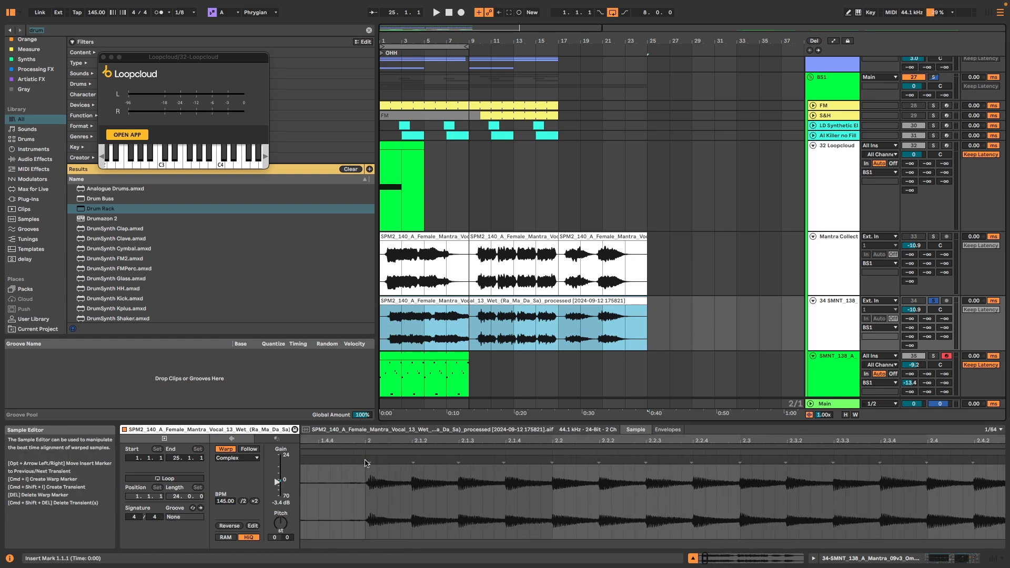
scroll(366, 468, up, 2)
click(367, 468)
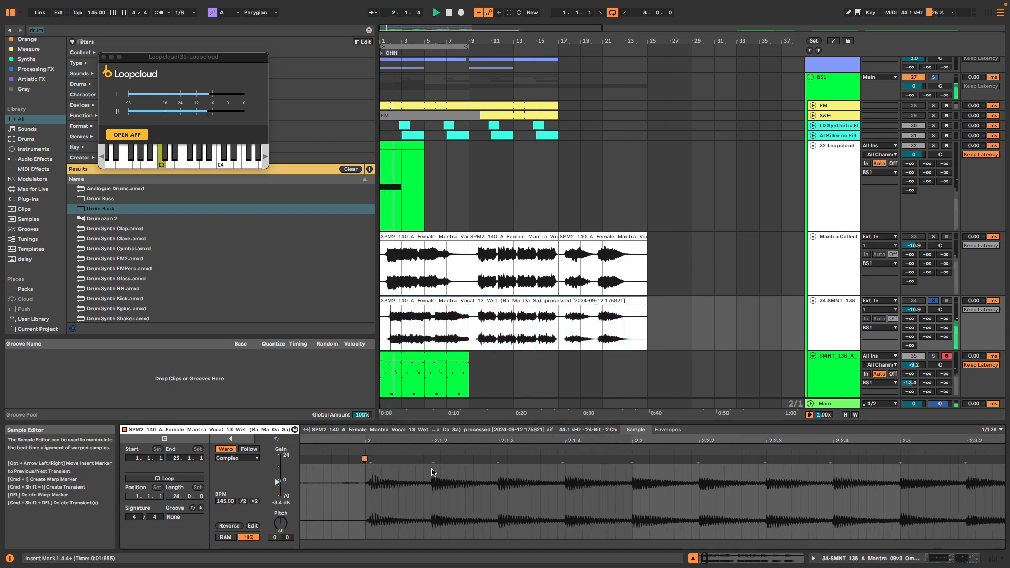
Set the arrangement's fixed grid to 1/16 and play the consolidated vocal from its first onset
key(space)
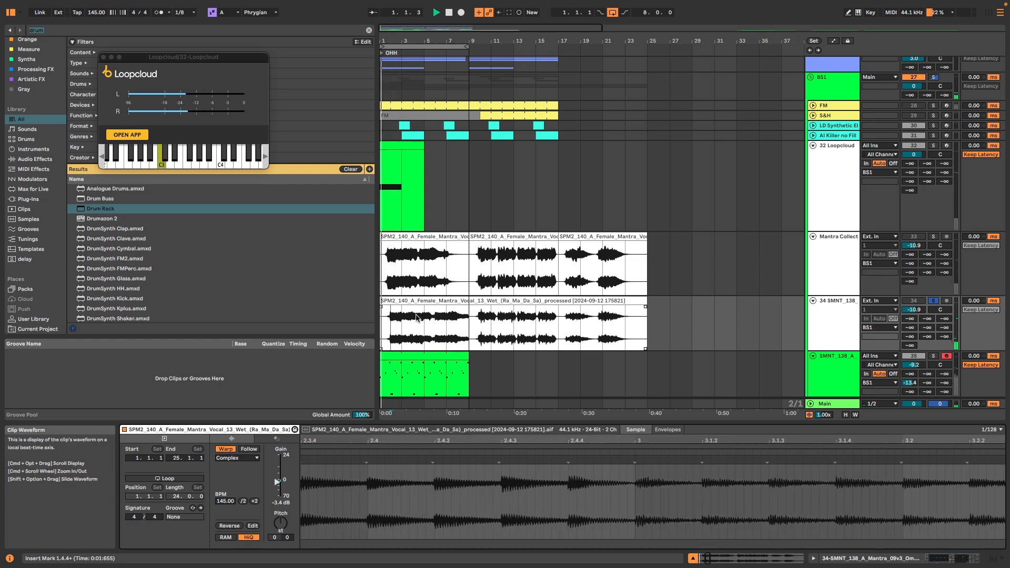
click(389, 325)
right_click(390, 325)
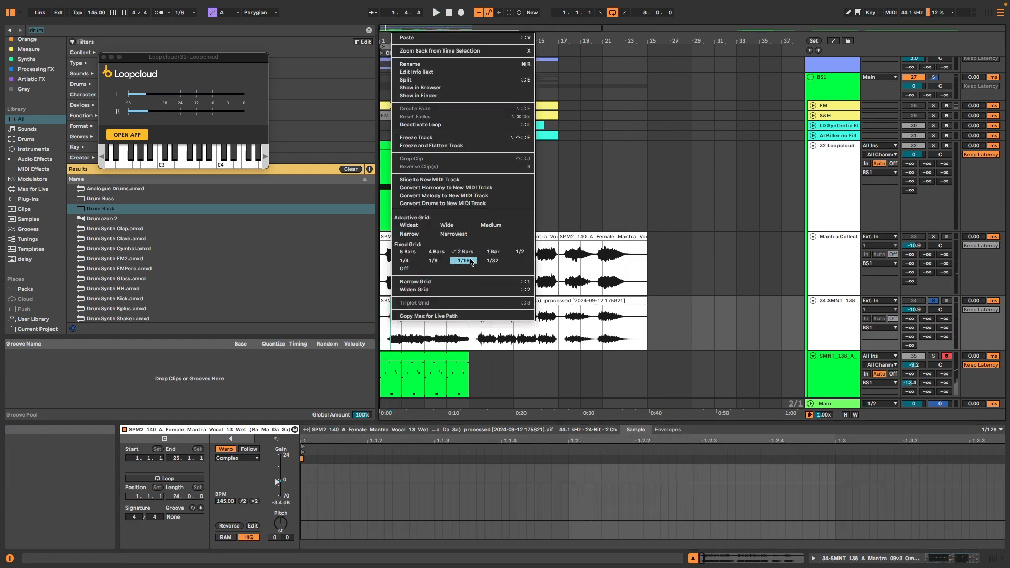
click(389, 319)
key(space)
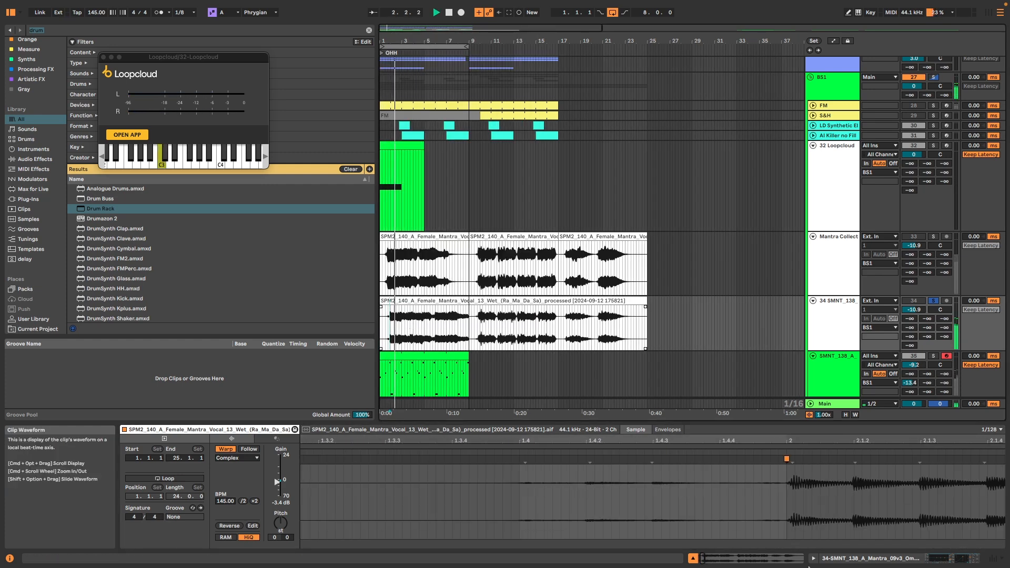
scroll(686, 504, right, 10)
key(space)
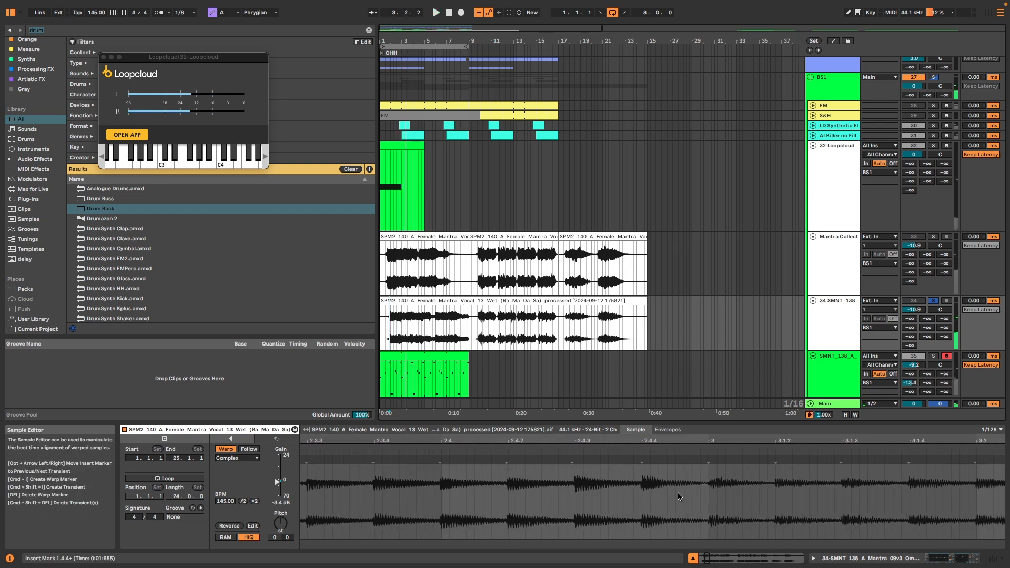
Add warp markers on the vocal transients at bars 3 and 4 of the consolidated clip, checking by playback
scroll(679, 494, down, 8)
click(665, 479)
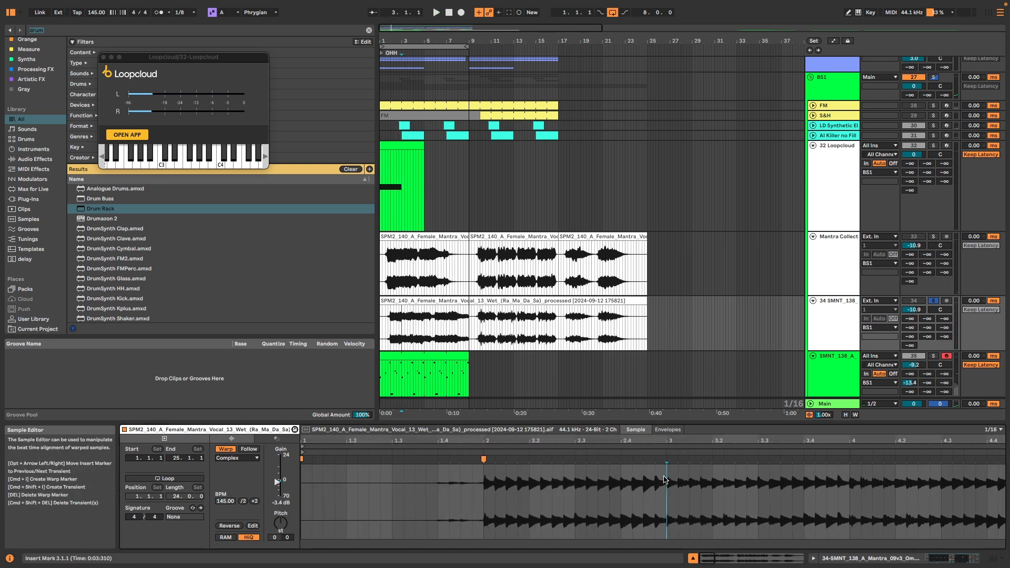
key(space)
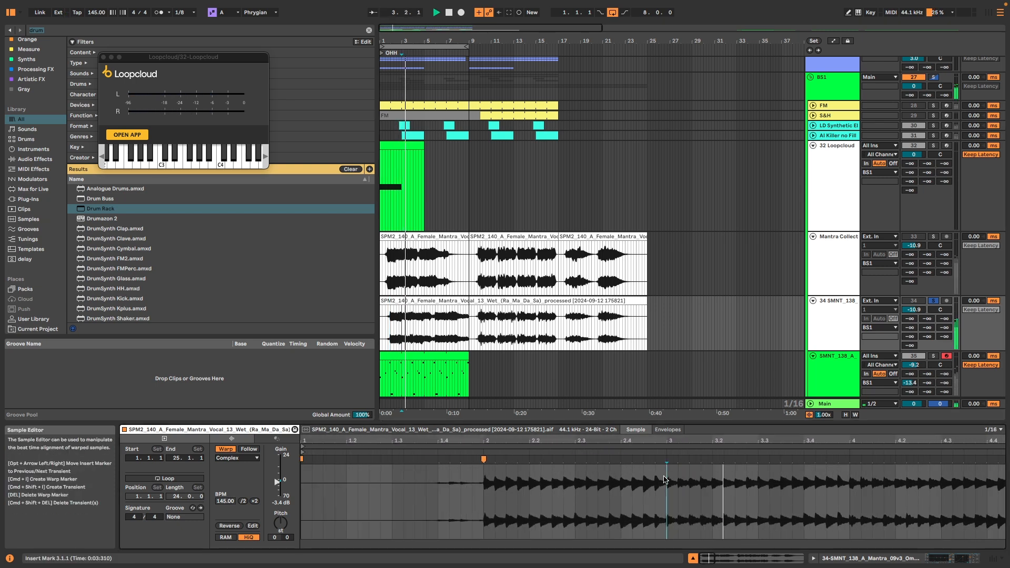
key(space)
double_click(667, 460)
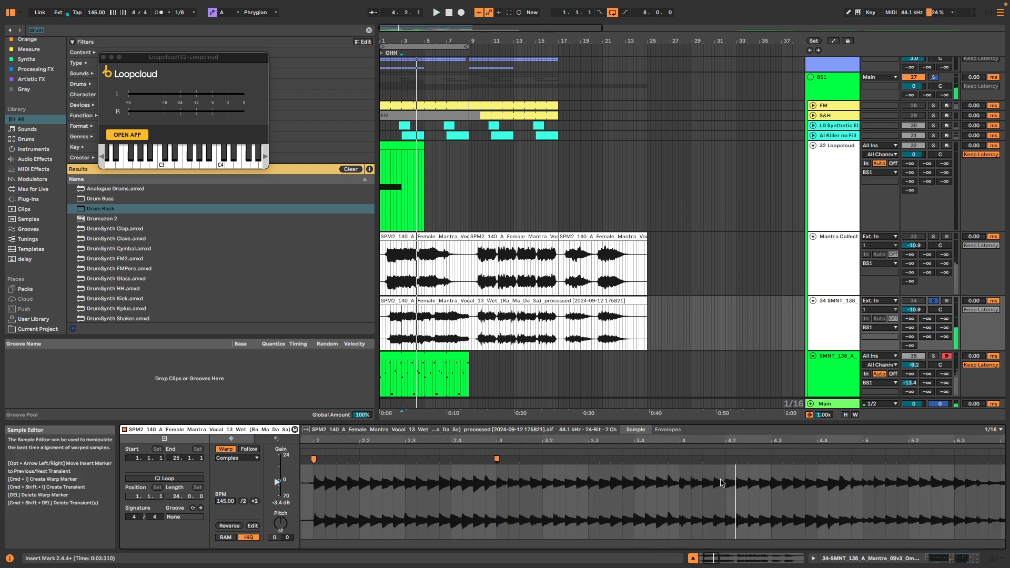
double_click(679, 460)
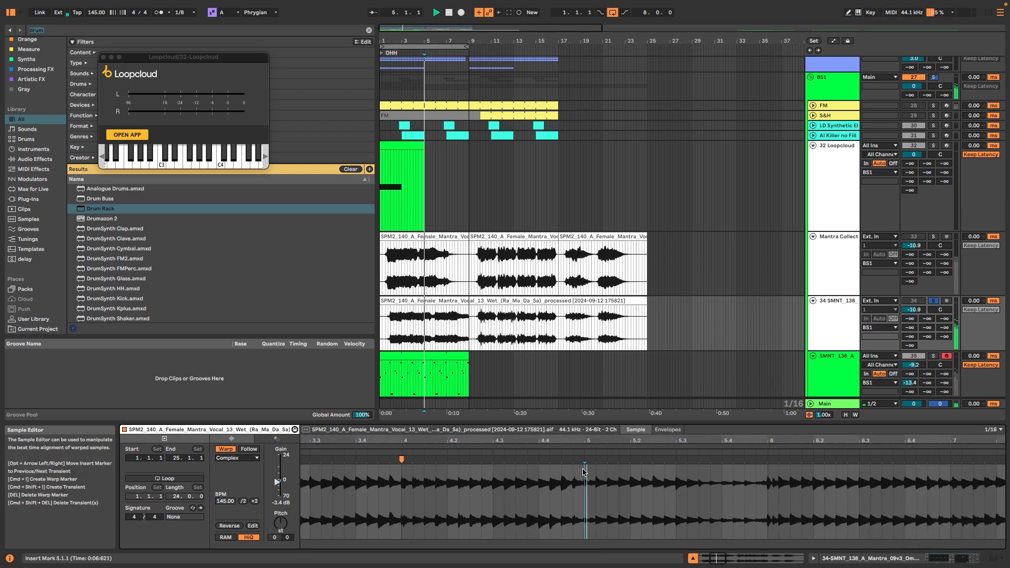
Add warp markers just before bar 5 and at 5.1.2, and play the vocal from there
key(space)
double_click(572, 467)
click(588, 467)
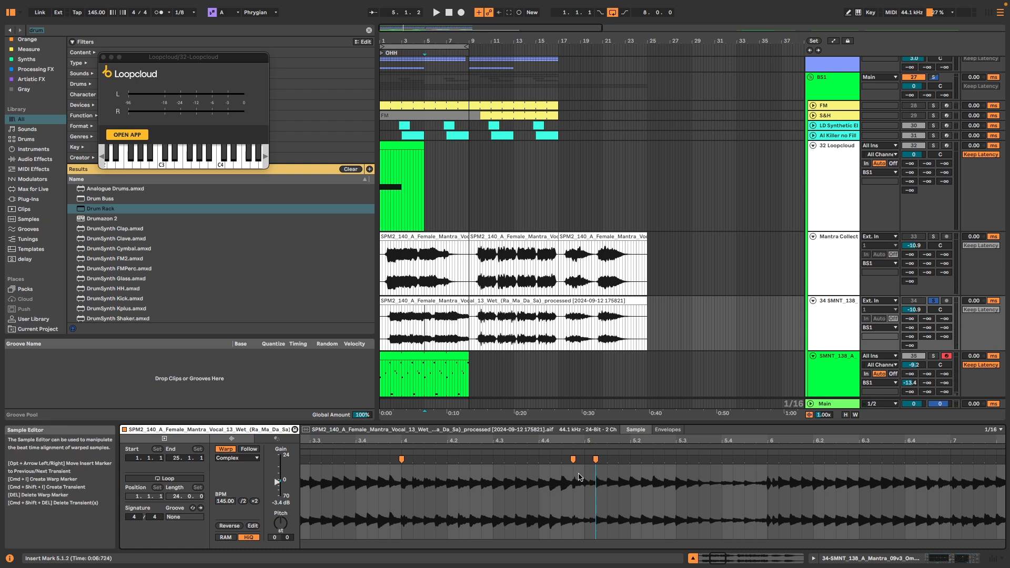
drag(578, 472, 594, 473)
click(595, 472)
key(space)
Add a warp marker on the vocal onset at bar 6, aligned to 6.1.1, and play the phrase from it
click(627, 471)
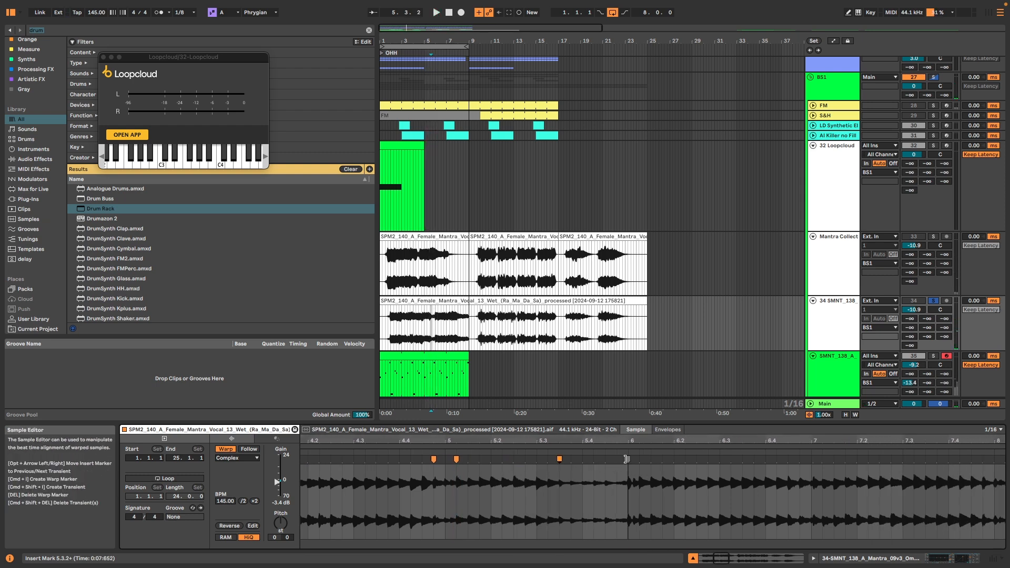
double_click(628, 458)
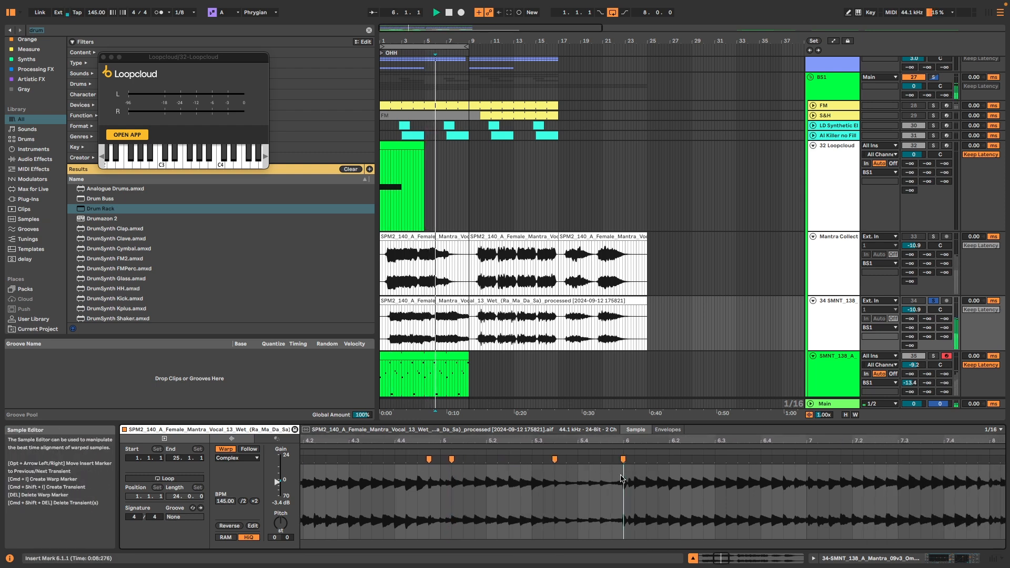
key(space)
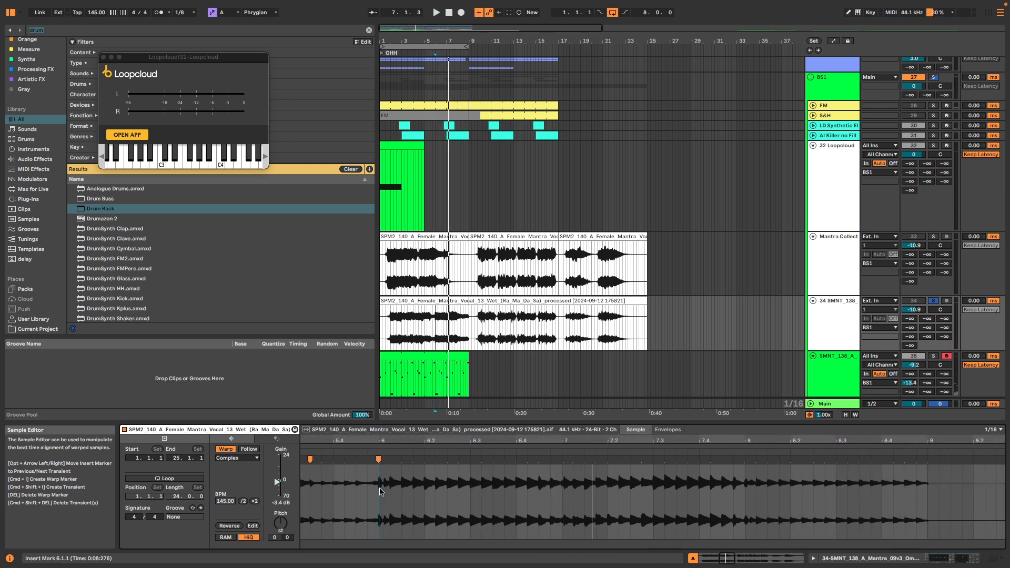
key(space)
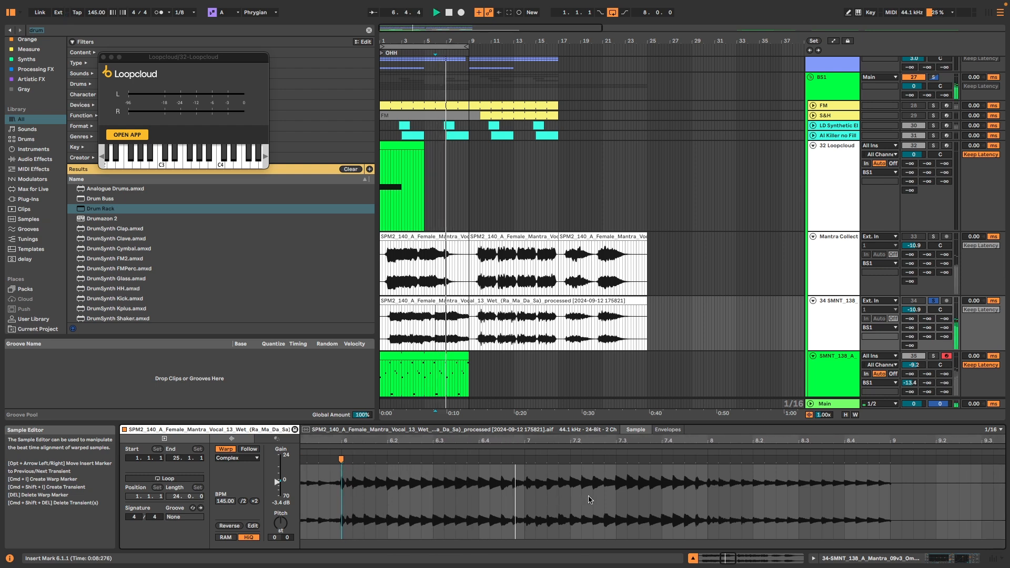
key(space)
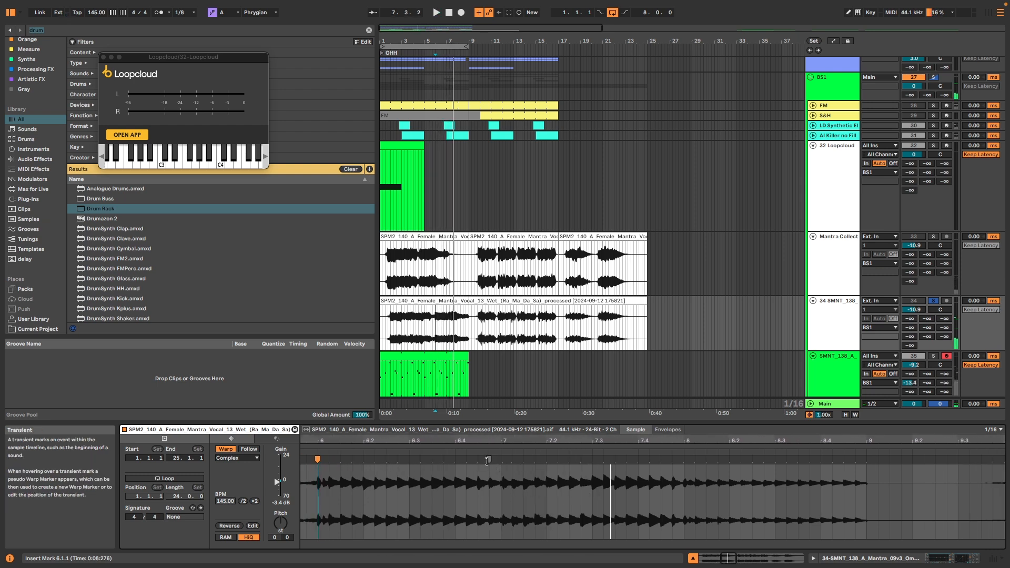
Locate the vocal transients near bars 7 and 8 by playback and insert warp markers at 6.4.4 and bar 8
click(489, 473)
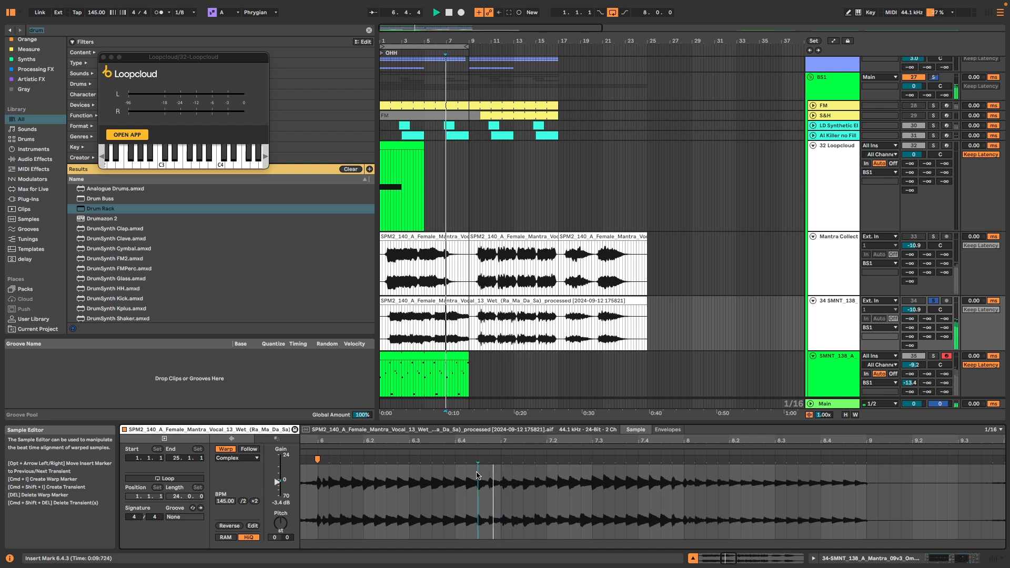
key(space)
click(489, 475)
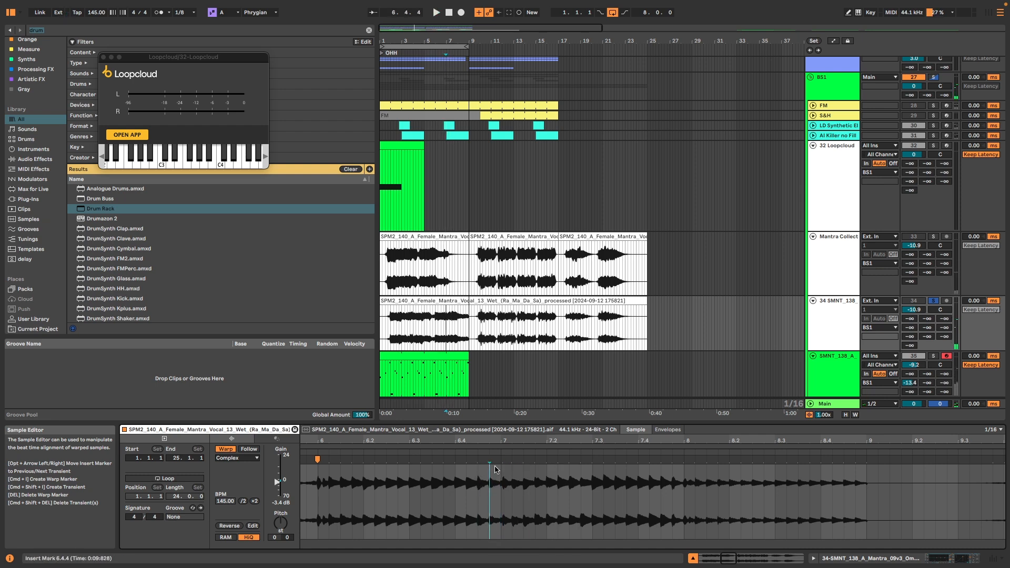
key(super+i)
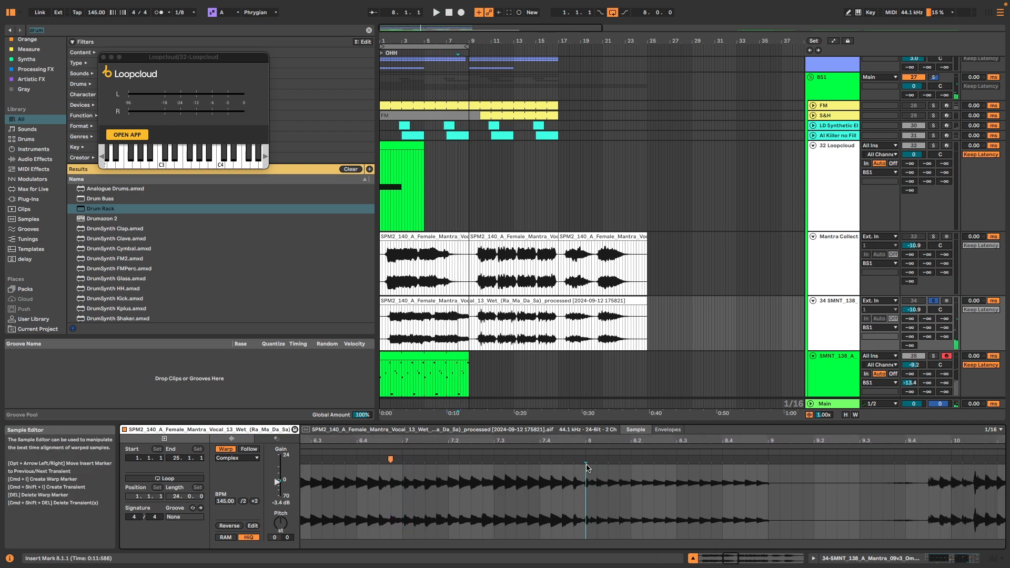
key(super+i)
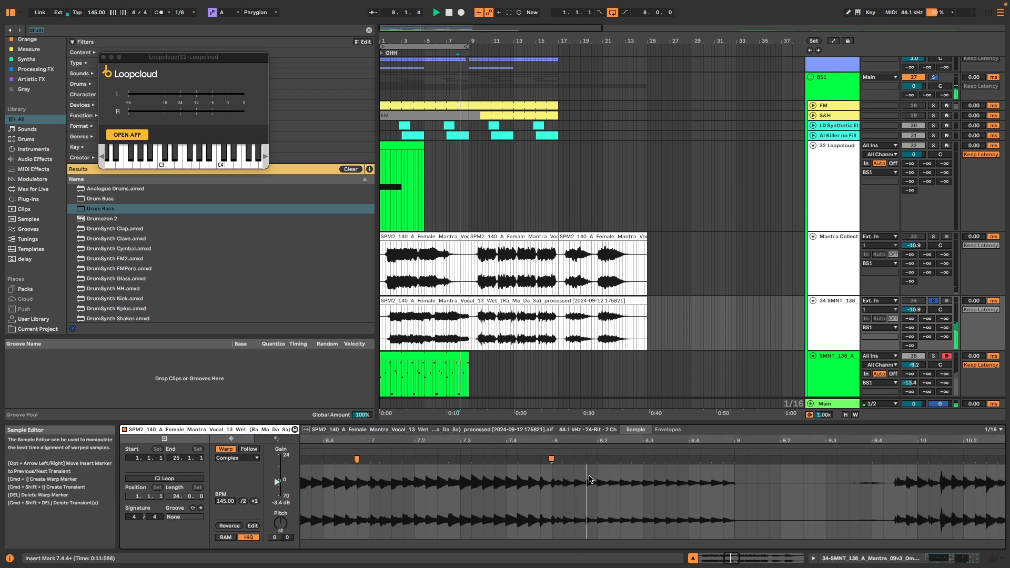
Add warp markers at the end of the first phrase on bar 9 and at the second phrase's onset near 9.4.3
key(space)
double_click(569, 459)
double_click(729, 459)
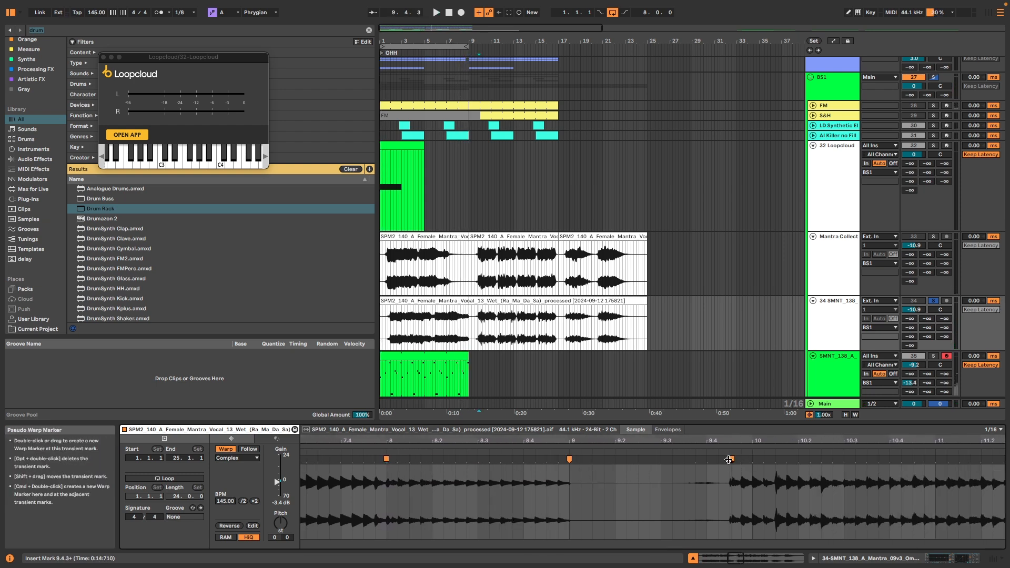
scroll(730, 476, up, 5)
click(723, 483)
key(space)
click(475, 482)
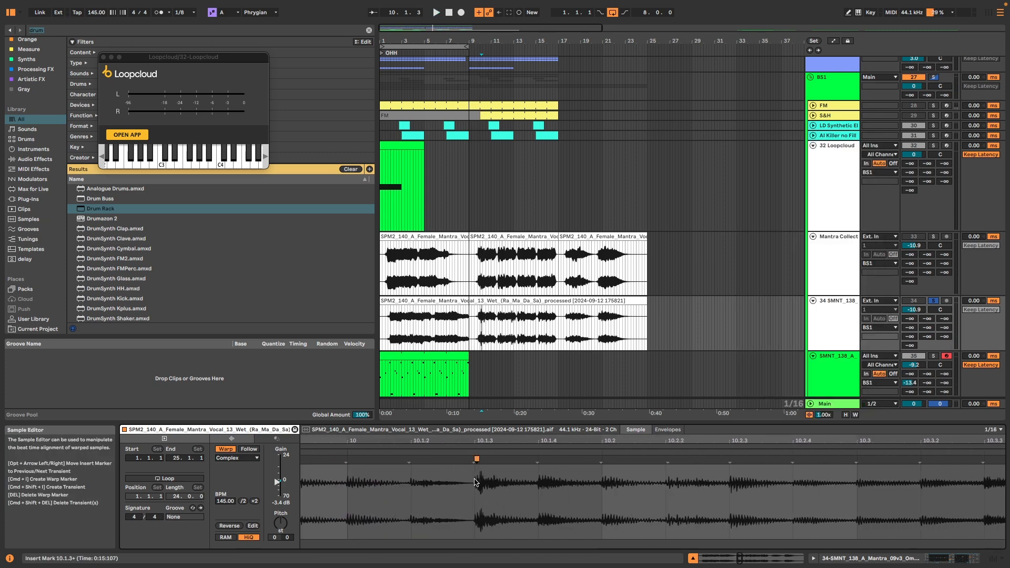
drag(476, 458, 474, 458)
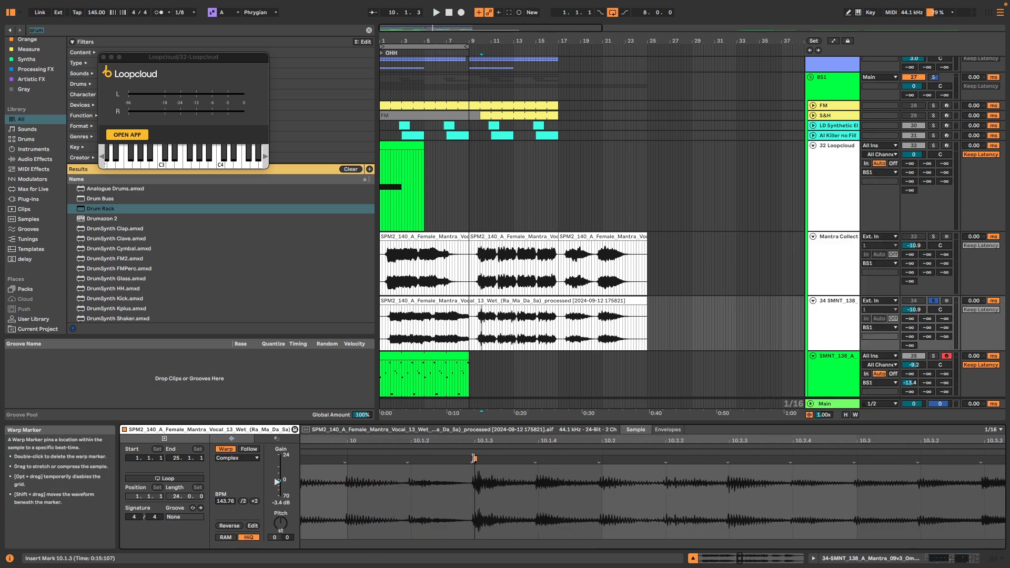
key(super+z)
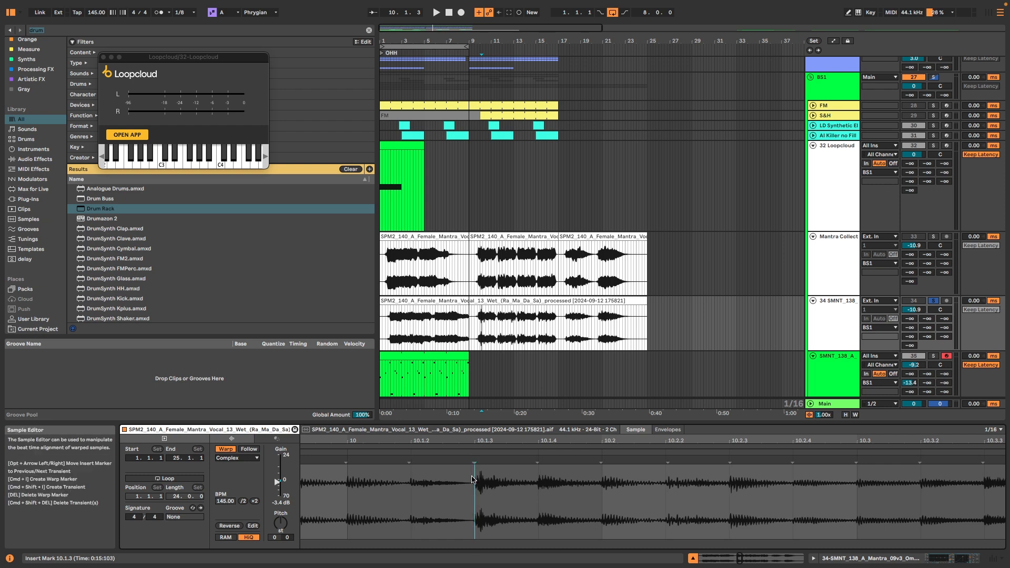
Add a warp marker on the strong vocal transient near 10.1.3, snap it to the 10.1.3 grid line, and play
click(472, 459)
drag(473, 458, 478, 458)
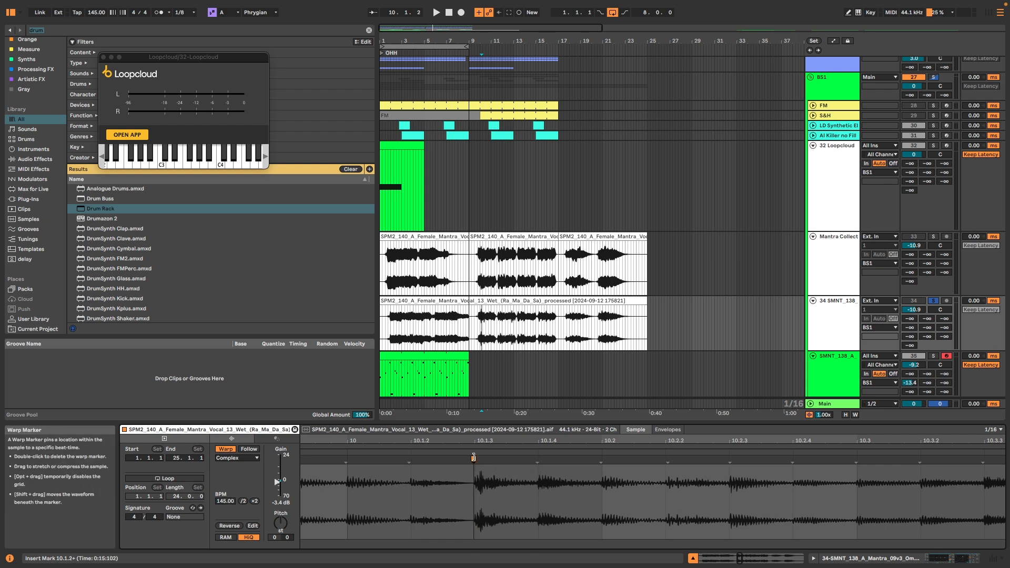
key(space)
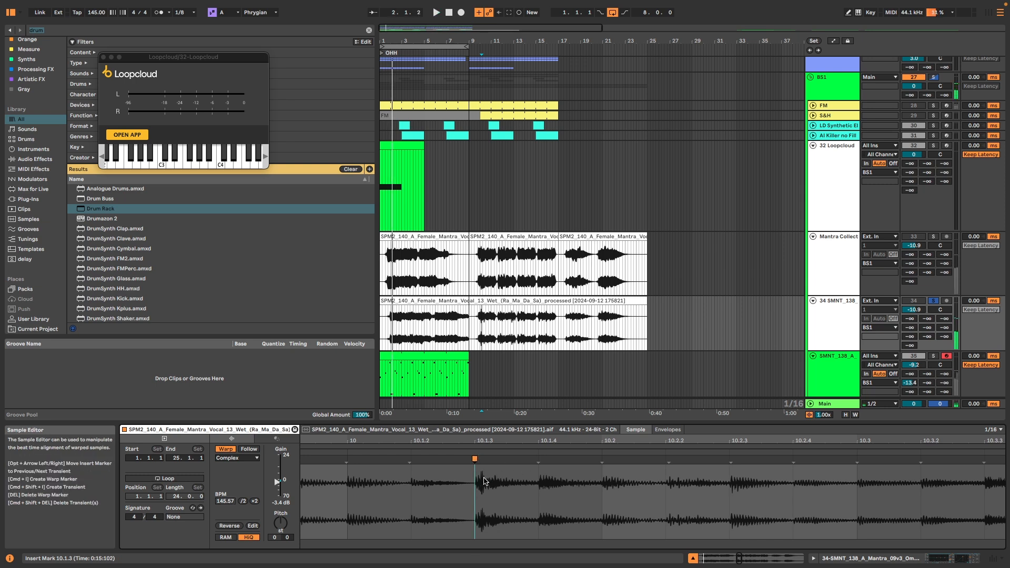
Add warp markers on the vocal transients at 10.2.3 and 10.4, auditioning the clip between them
scroll(479, 483, right, 4)
key(space)
click(532, 462)
key(space)
scroll(610, 493, right, 2)
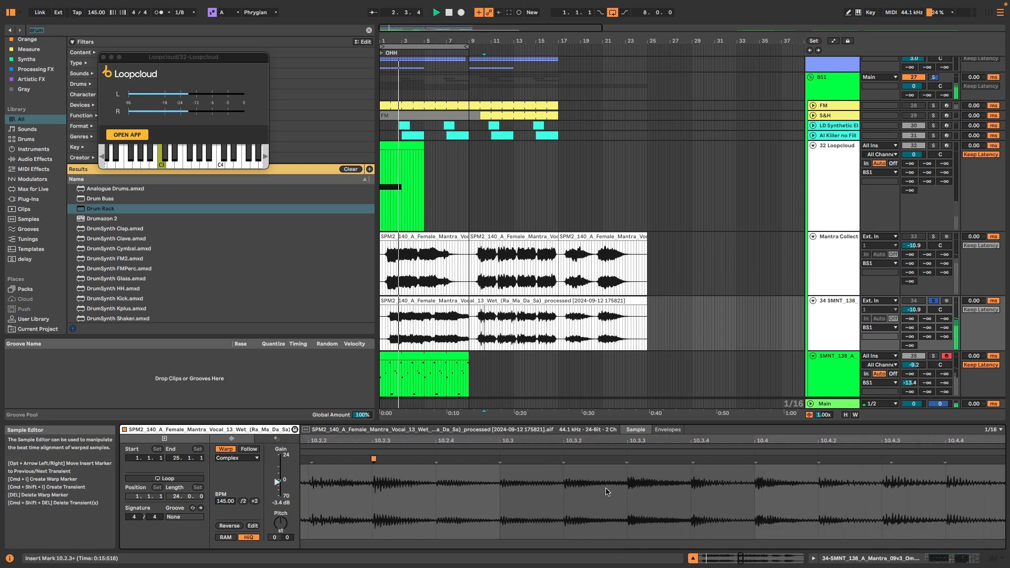
scroll(462, 484, right, 3)
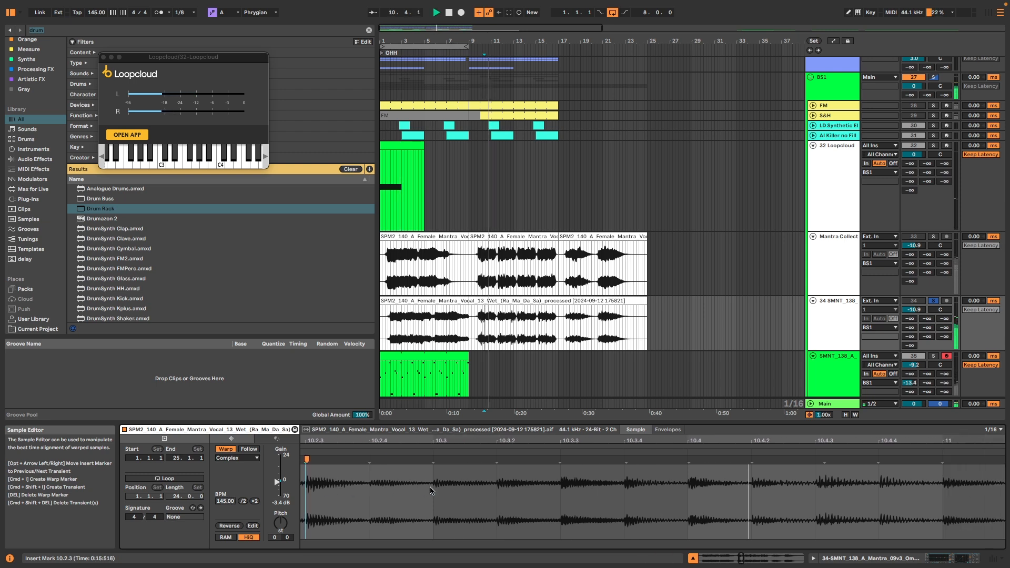
key(space)
click(557, 461)
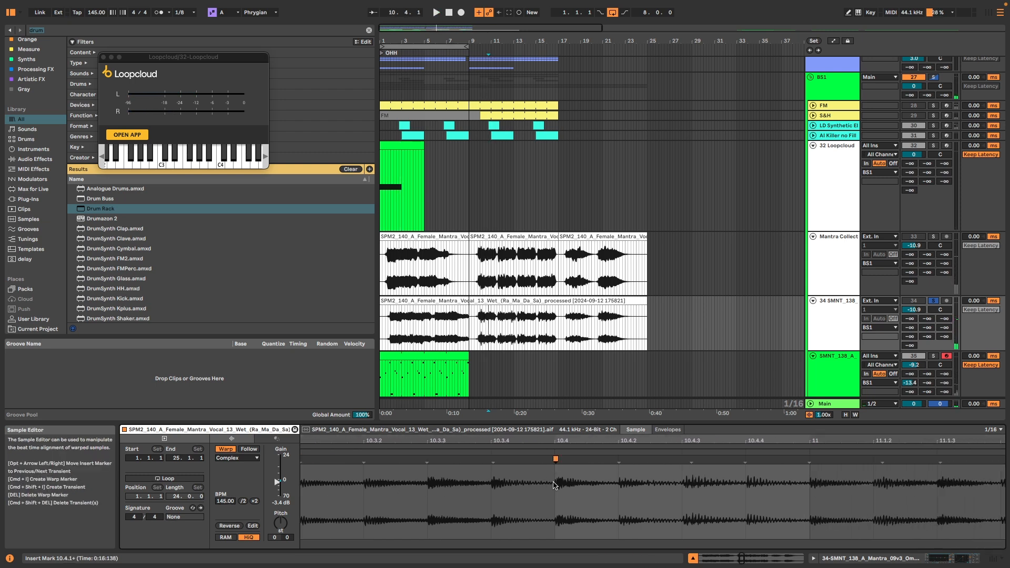
Add a warp marker on the next vocal transient past 10.4 and nudge it slightly earlier onto the grid
key(space)
scroll(554, 485, right, 6)
key(space)
double_click(564, 459)
drag(566, 458, 563, 460)
Add warp markers around the quiet gap at 11.2.4 and 11.3.3, select that gap, and play the following vocal
scroll(563, 486, right, 5)
double_click(616, 459)
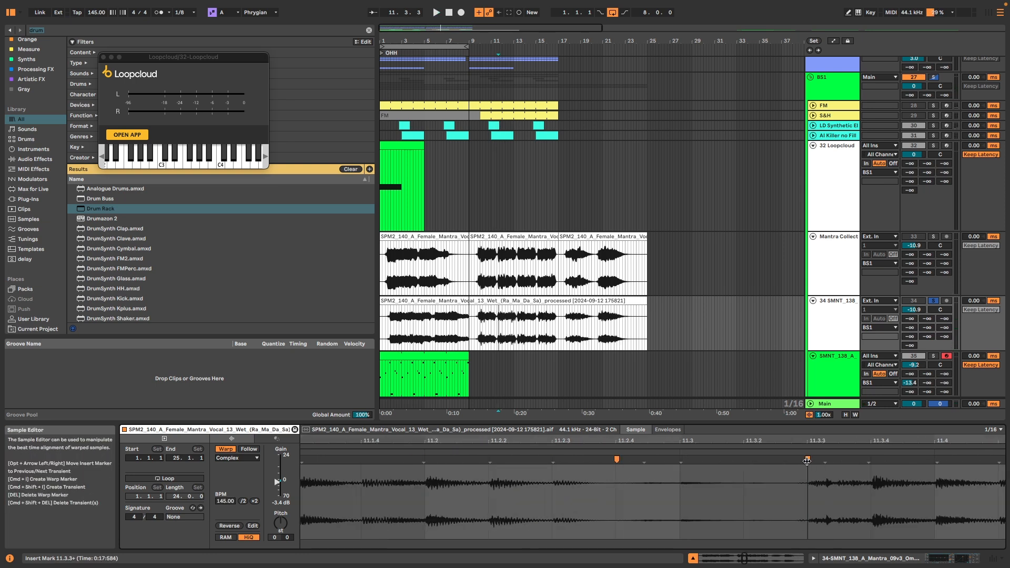
drag(631, 492, 791, 500)
scroll(791, 500, right, 10)
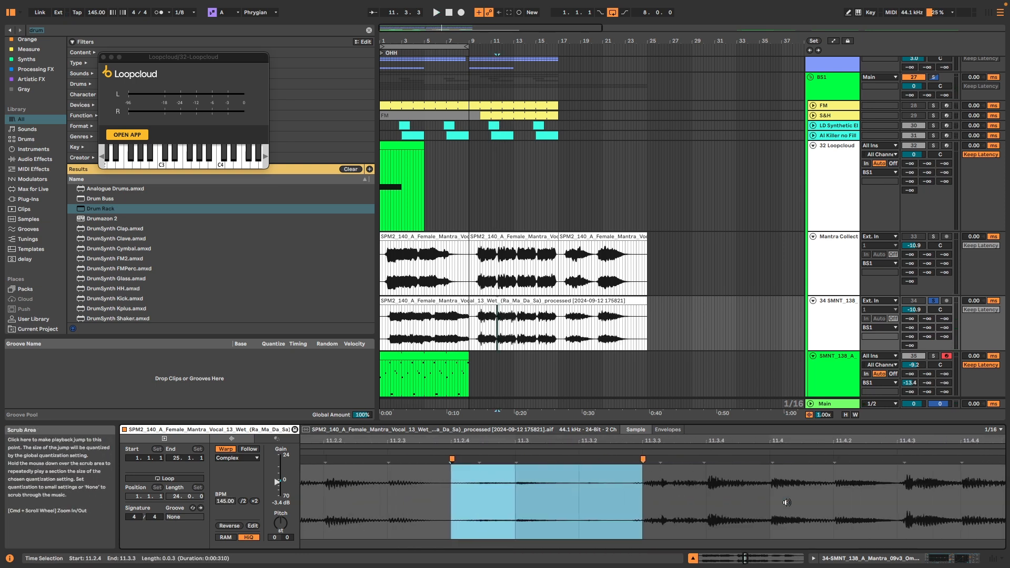
click(491, 490)
key(space)
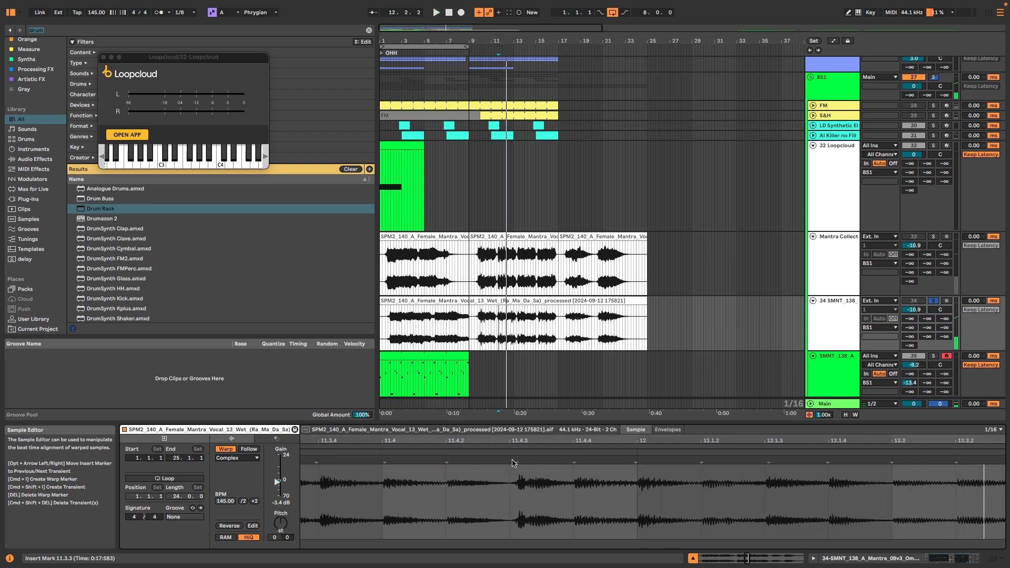
Add a warp marker on the transient near 11.4.3, move it slightly earlier onto the grid, and play the clip
double_click(511, 460)
drag(509, 460, 506, 460)
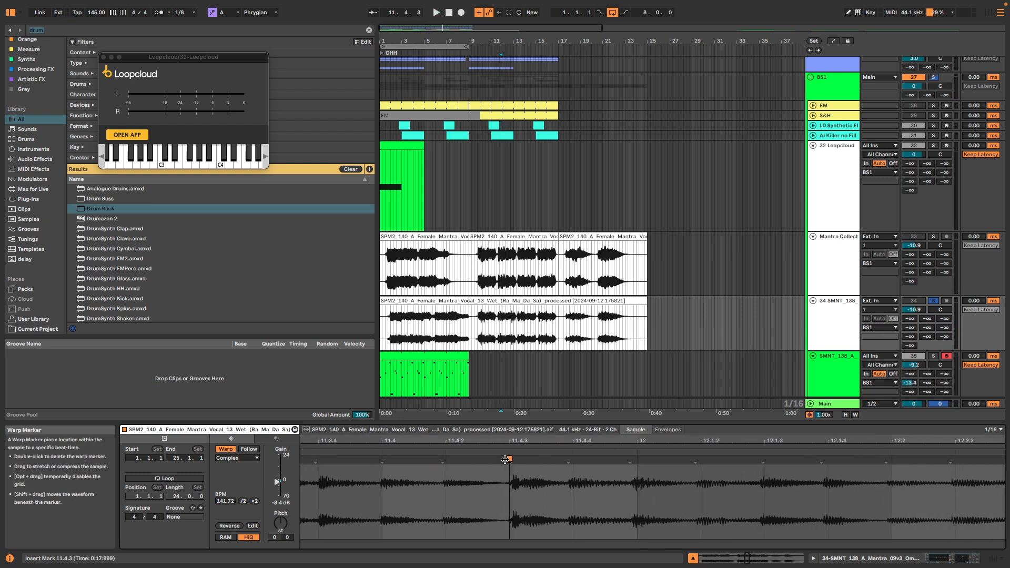
key(space)
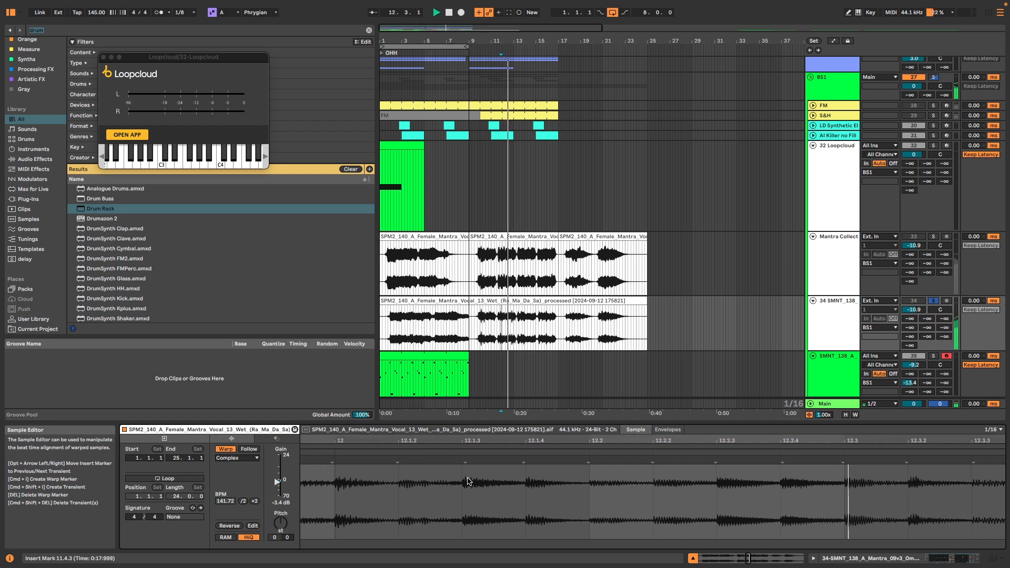
Add a warp marker on the vocal transient at 12.1.3, align it to the grid, and audition the result
double_click(453, 461)
drag(454, 460, 454, 459)
key(space)
scroll(412, 491, left, 6)
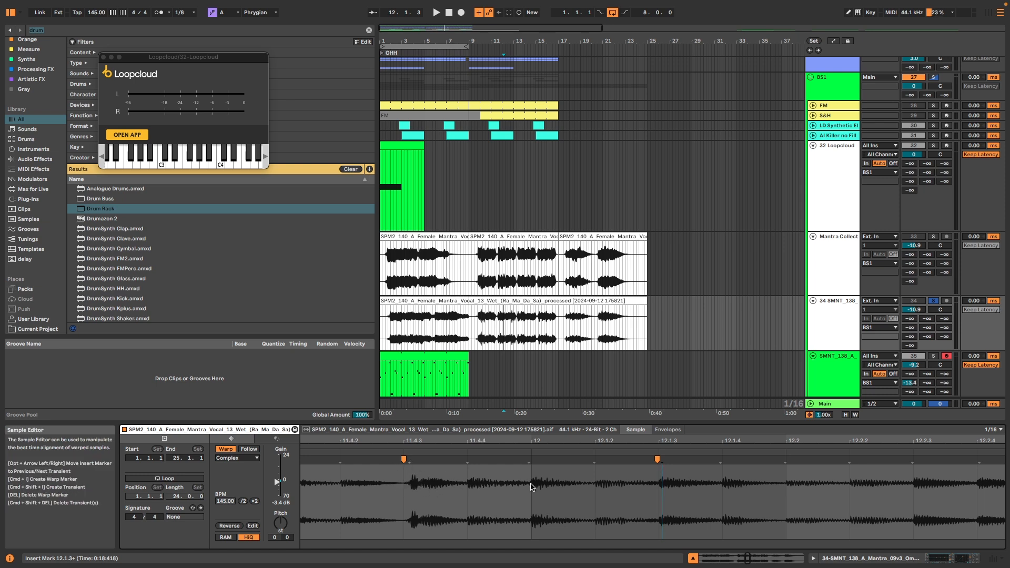
scroll(530, 486, right, 3)
key(space)
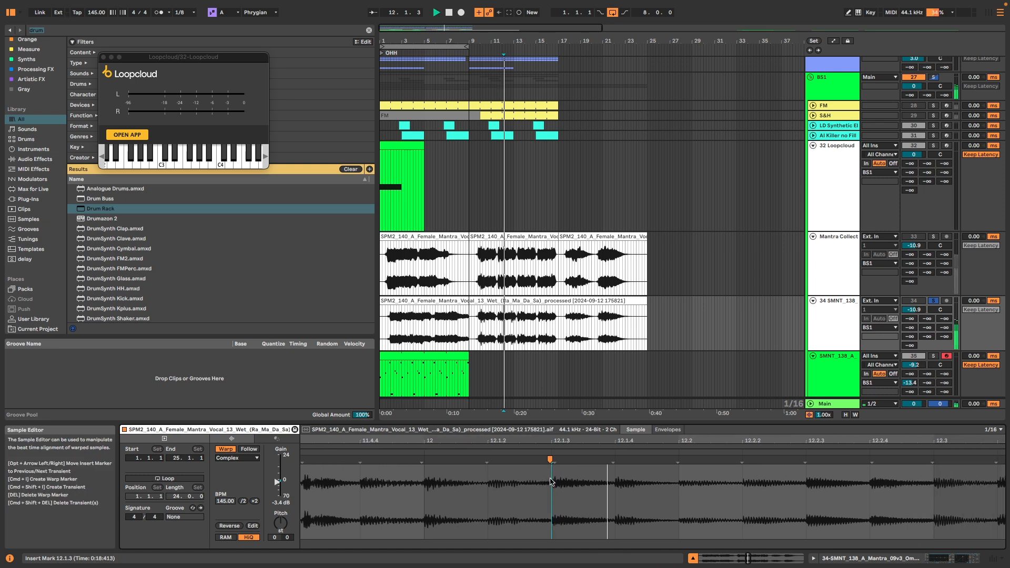
key(space)
Continue adding warp markers on the second phrase's transients up to 15.2
scroll(553, 481, right, 8)
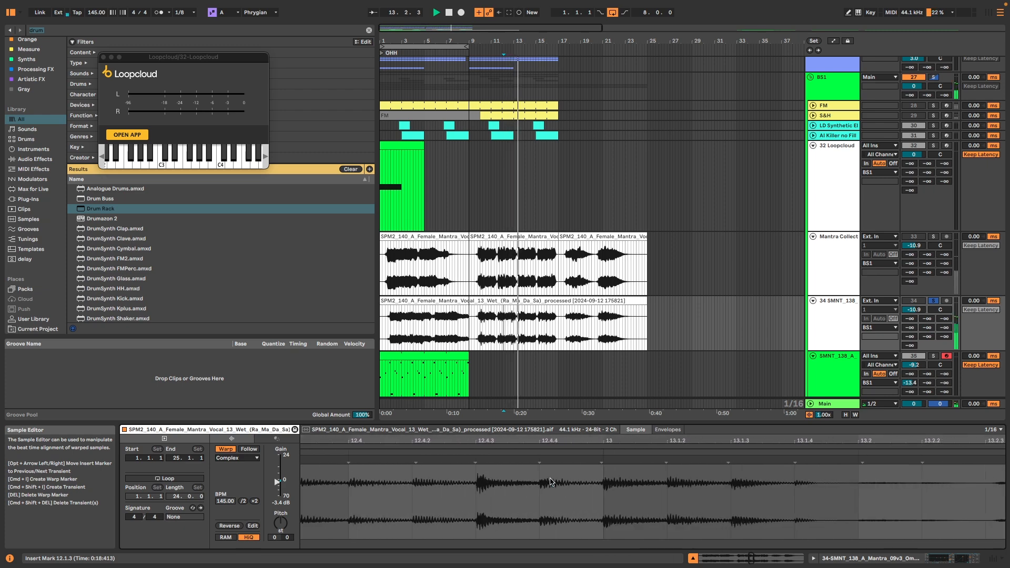
scroll(446, 485, left, 7)
double_click(583, 487)
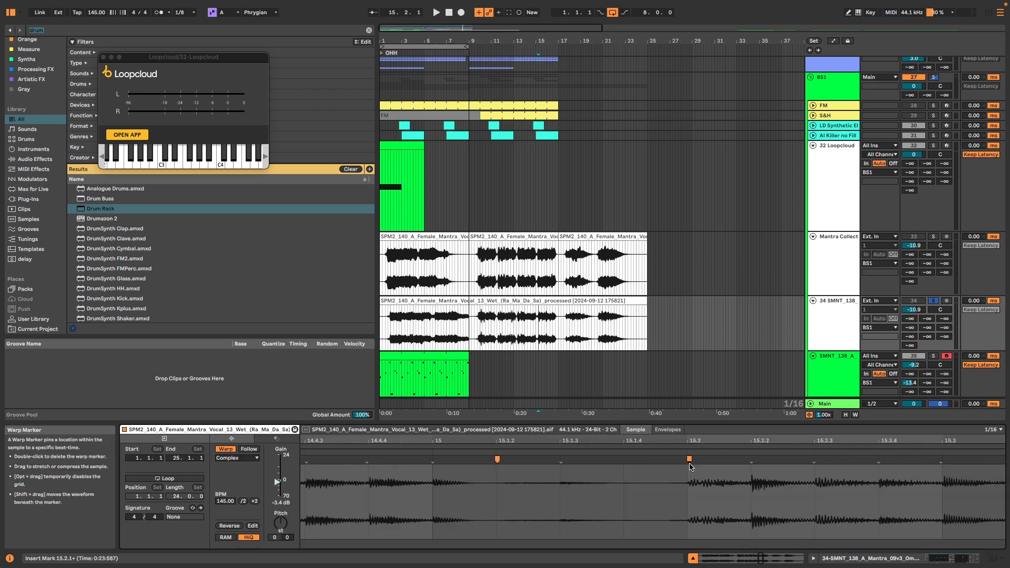
Select the entire warped 24-bar vocal clip on track 34 in the arrangement
click(543, 300)
click(542, 321)
scroll(536, 319, up, 5)
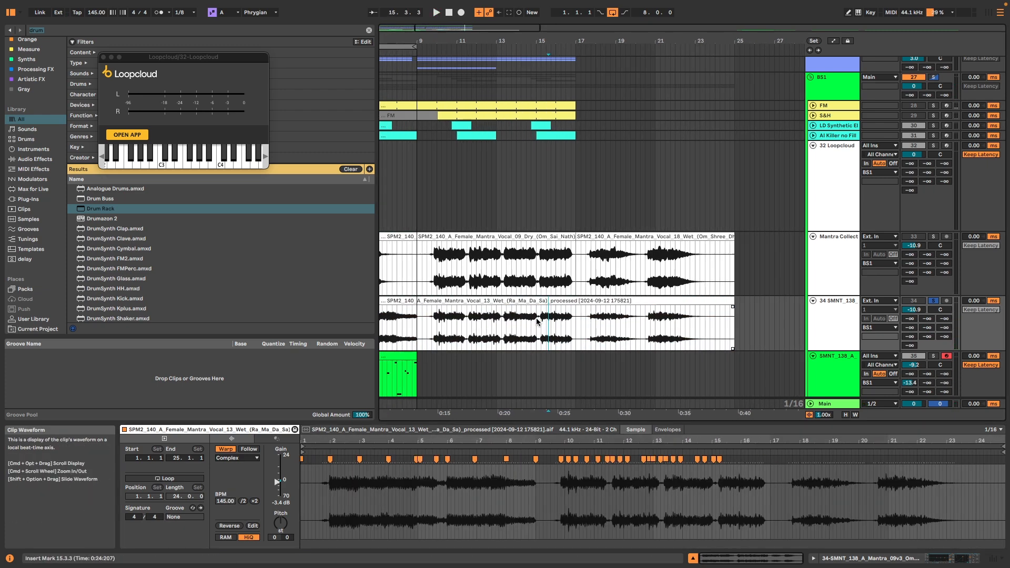
click(538, 319)
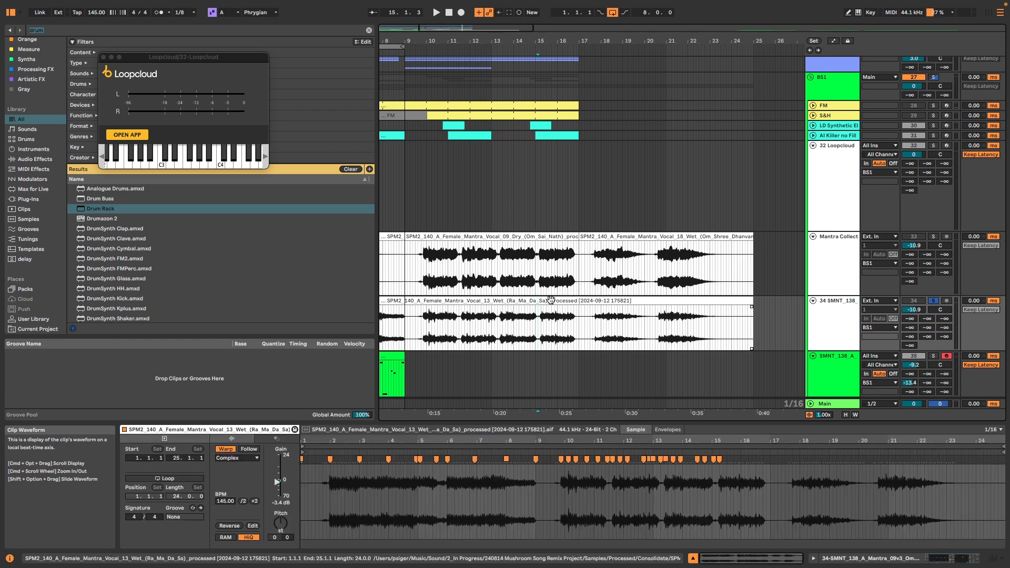
click(548, 300)
scroll(676, 339, down, 8)
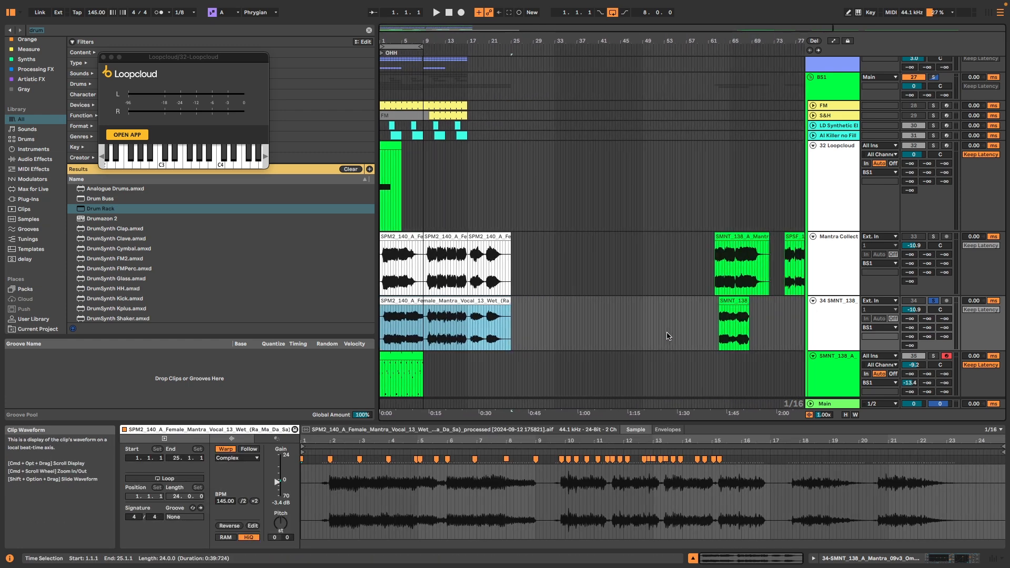
Add a warp marker at 17.4.1 on the start of the third vocal phrase and audition the vocal from there
scroll(465, 318, up, 15)
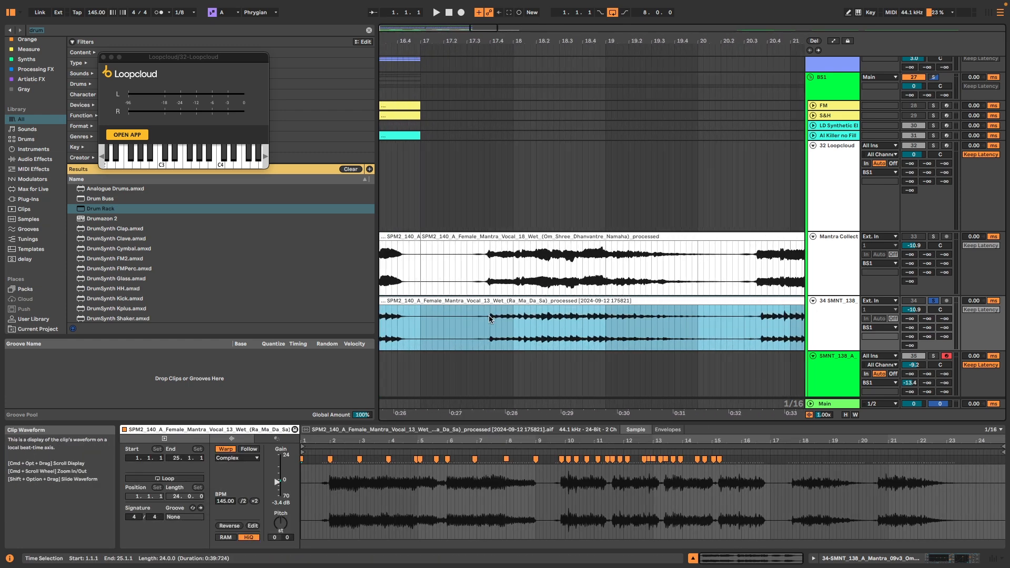
click(489, 318)
key(space)
scroll(797, 484, up, 3)
scroll(797, 484, up, 8)
key(space)
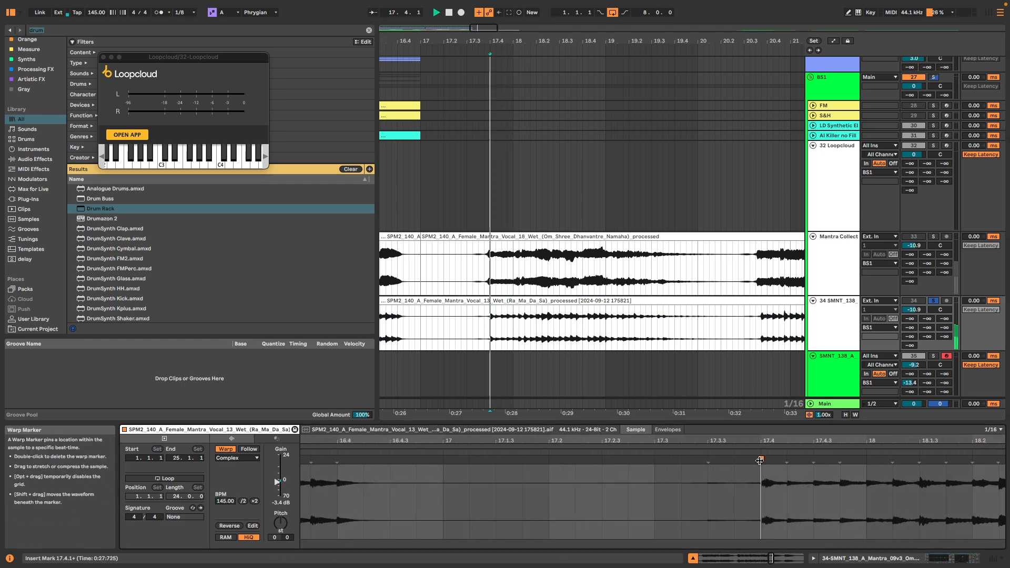
key(space)
scroll(760, 460, right, 3)
key(space)
key(space)
scroll(760, 461, left, 1)
scroll(613, 467, left, 10)
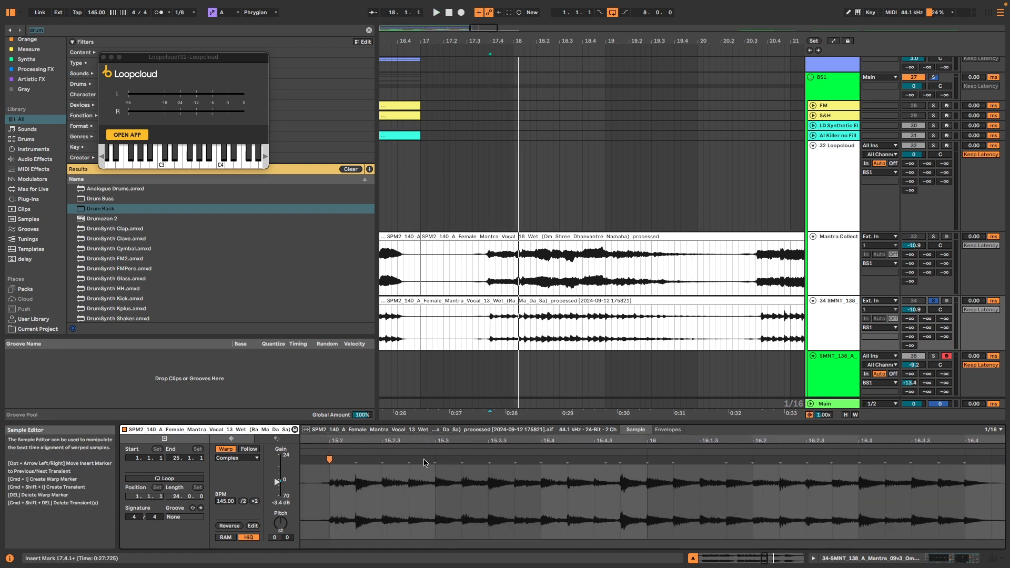
Continue adding warp markers on the remaining transients of the vocal up to 23.2
click(431, 462)
scroll(450, 482, right, 6)
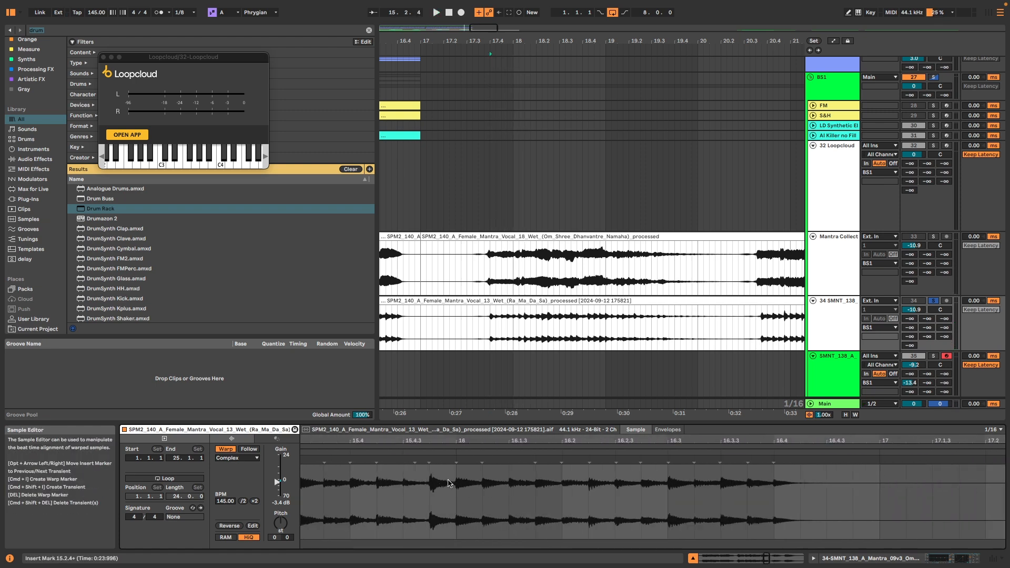
scroll(449, 483, right, 6)
double_click(710, 462)
scroll(605, 486, right, 4)
scroll(604, 487, right, 10)
double_click(838, 461)
scroll(605, 486, right, 10)
click(487, 489)
double_click(487, 461)
scroll(605, 487, down, 10)
scroll(607, 245, down, 5)
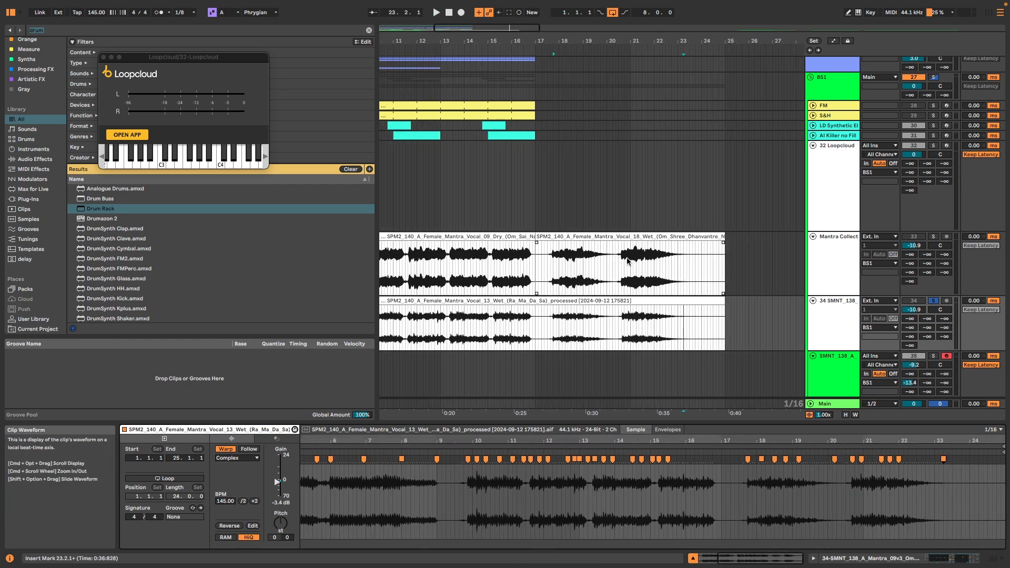
Slice the warped vocal clip to a new MIDI track, one slice per warp marker, with the Built-in preset and warped timing preserved
right_click(520, 300)
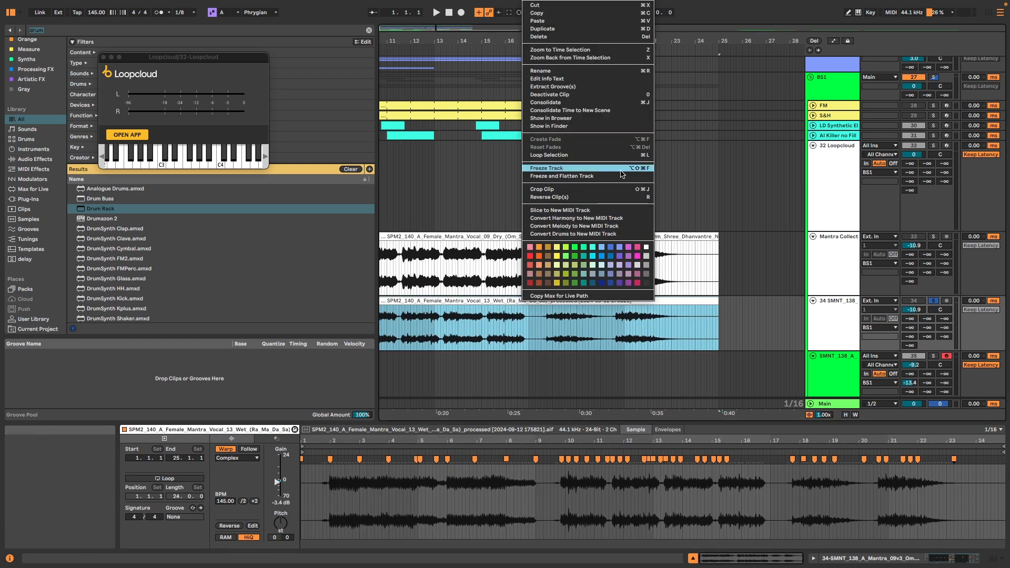
click(572, 210)
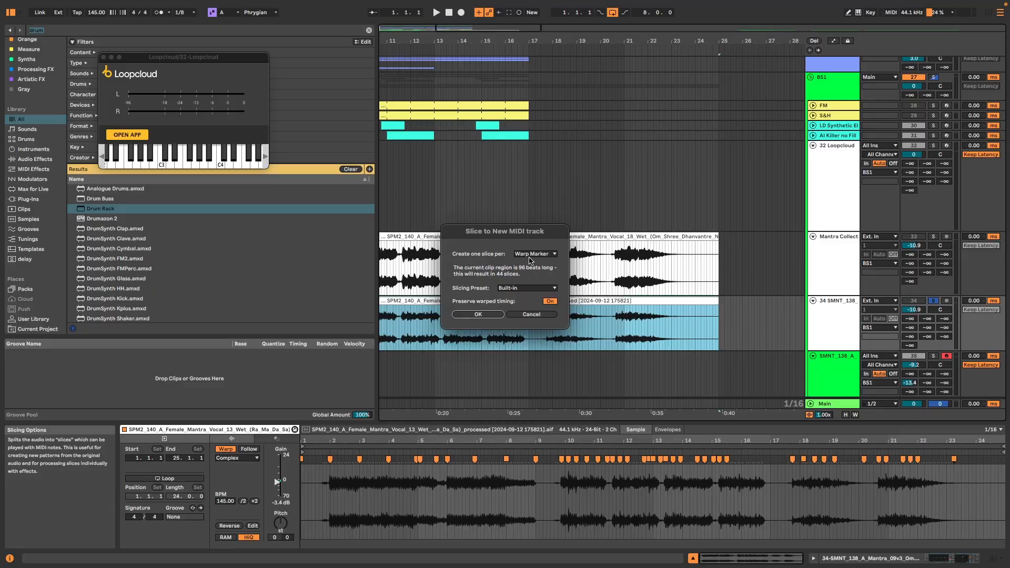
click(478, 315)
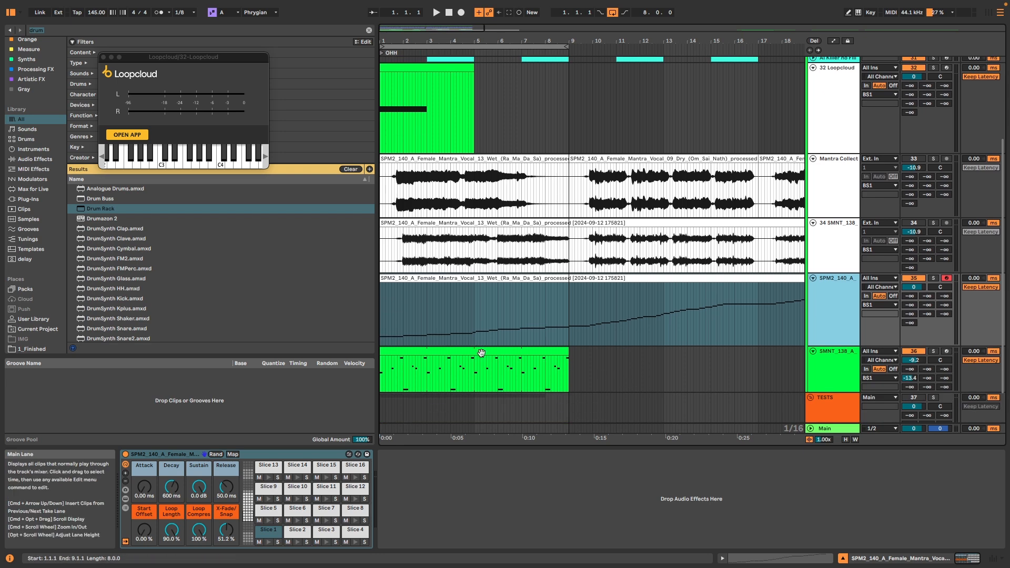
Delete the generated MIDI clip from the new sliced vocal track and color the track green
scroll(735, 326, down, 5)
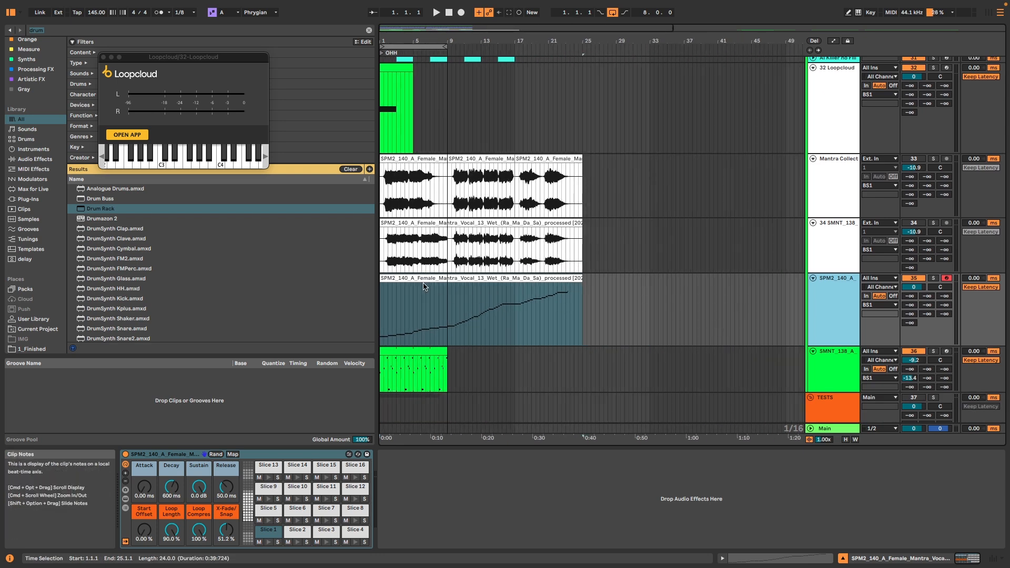
click(446, 285)
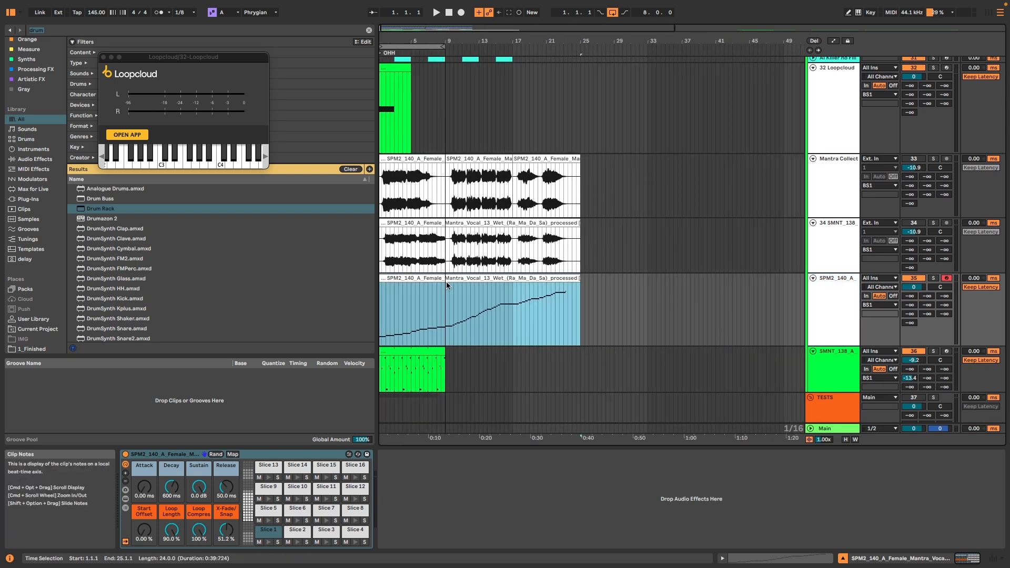
key(Delete)
click(921, 351)
click(506, 293)
right_click(825, 301)
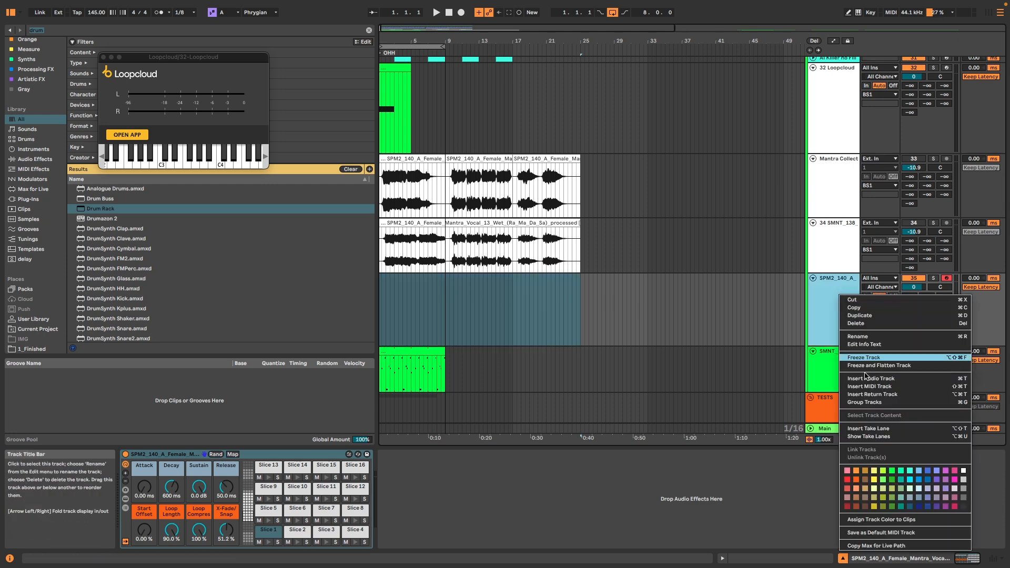
click(893, 471)
Set a fixed 2/1 arrangement grid and select the first eight bars on the empty sliced vocal track
scroll(401, 297, up, 8)
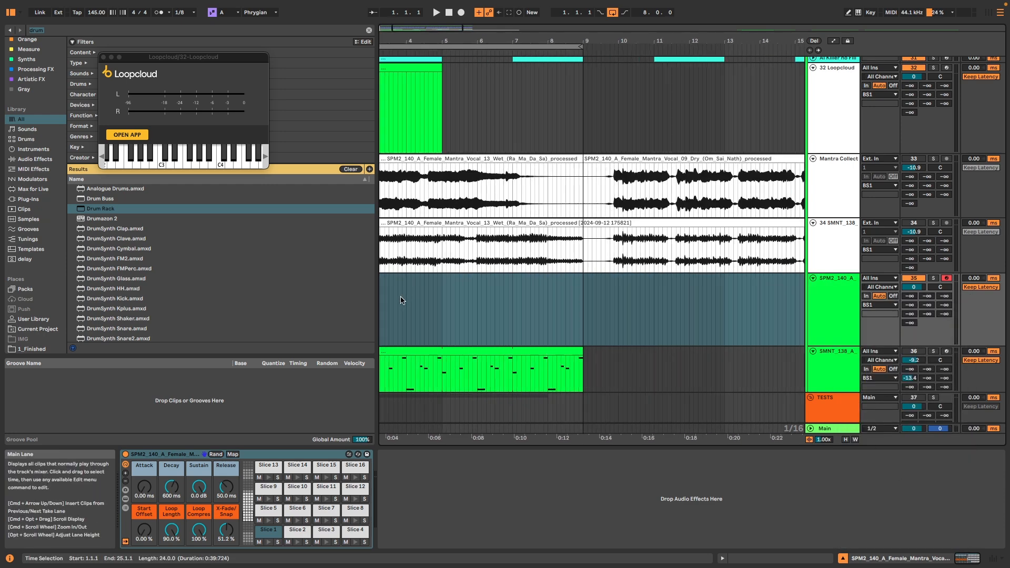
right_click(429, 294)
click(501, 463)
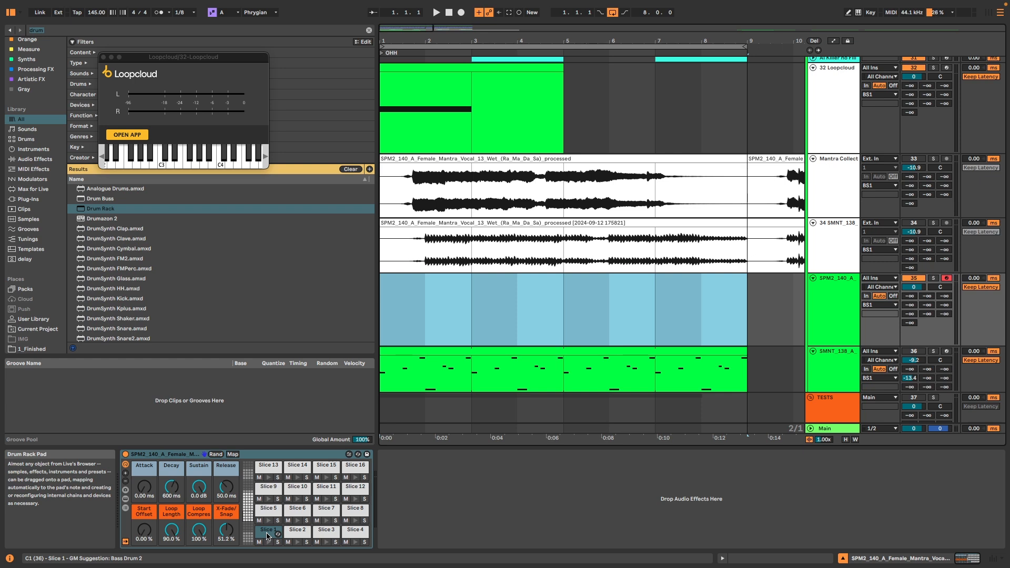
Delete slices 1, 5, 11, 12 and 16 from the Drum Rack and move slices 9, 10, 13 and 14 into the lower gaps
key(Delete)
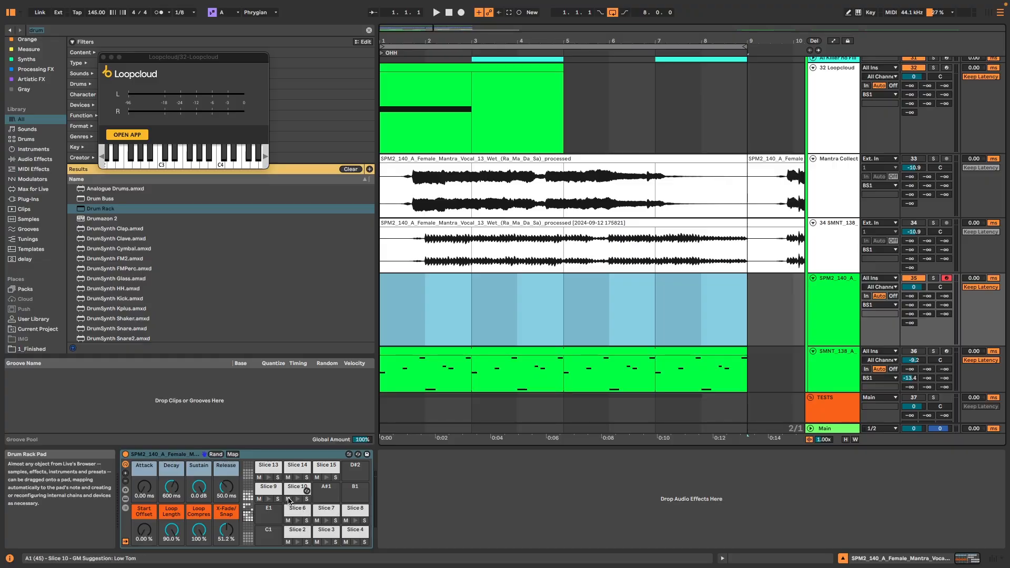
click(251, 520)
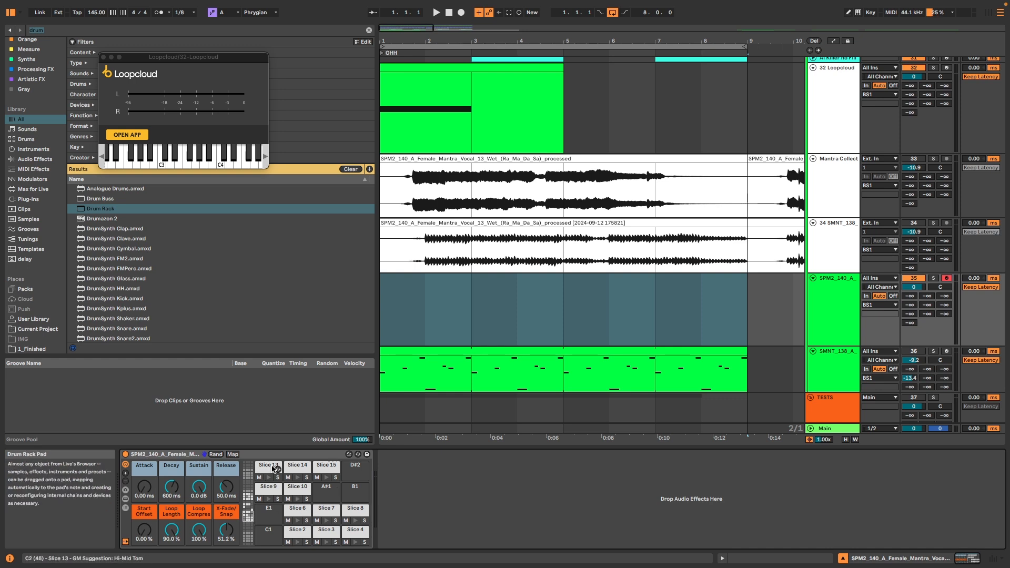
drag(268, 491, 298, 497)
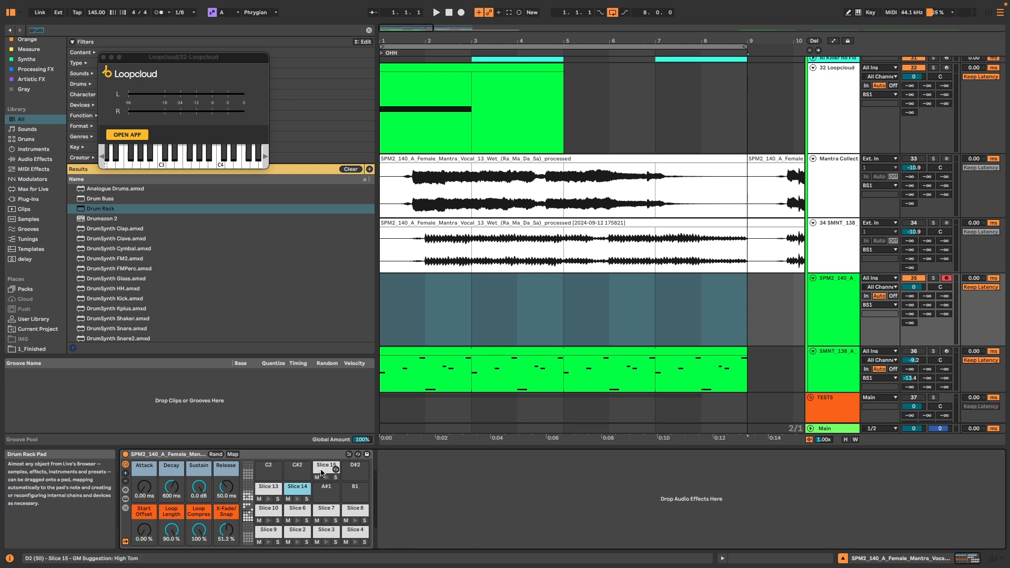
Rearrange the Drum Rack's upper slices and move slice 43 to the free B1 pad beside slice 15
scroll(270, 512, up, 4)
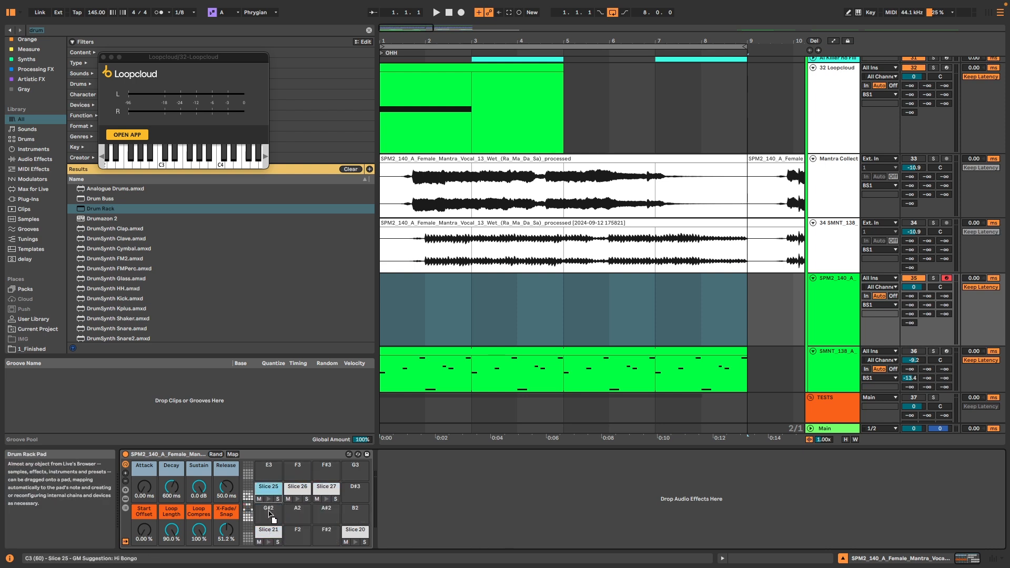
drag(301, 524, 300, 520)
drag(331, 490, 301, 489)
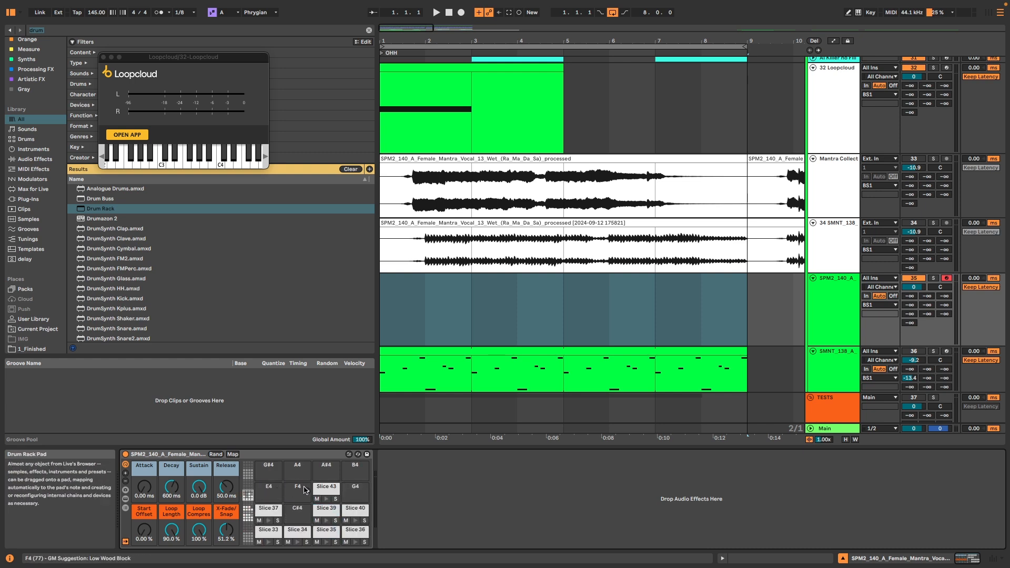
drag(251, 515, 354, 490)
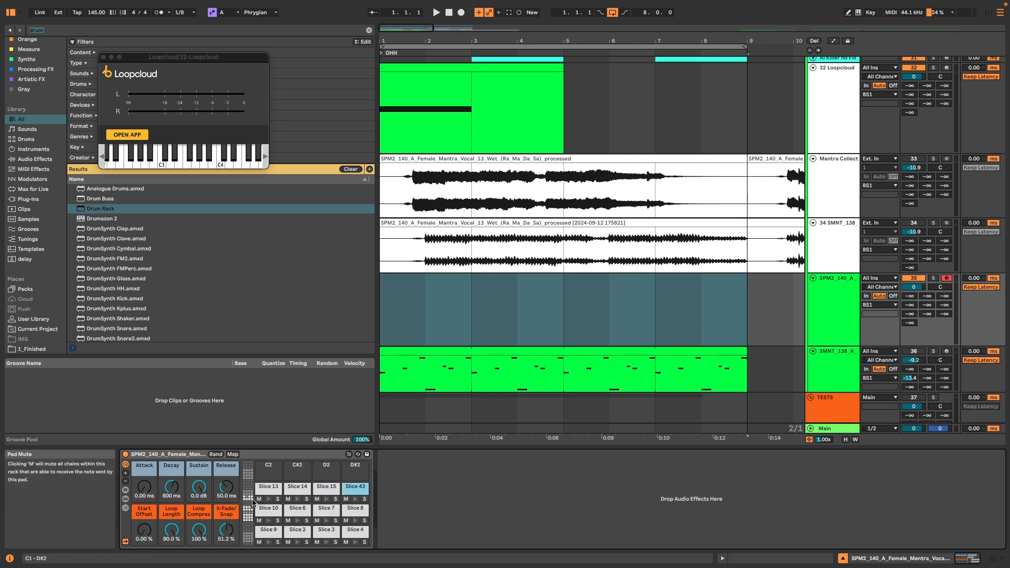
Move slices 37, 39 and 40 onto the empty C2, C#2 and D2 pads of the Drum Rack
click(248, 495)
drag(245, 513, 266, 472)
click(249, 499)
drag(333, 509, 297, 472)
click(249, 499)
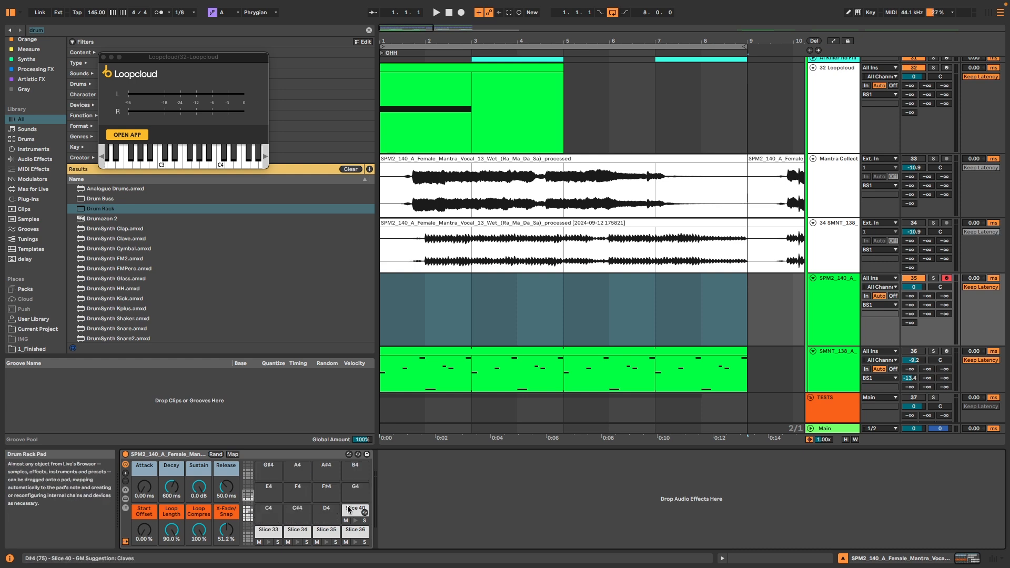
drag(249, 518, 326, 470)
click(248, 498)
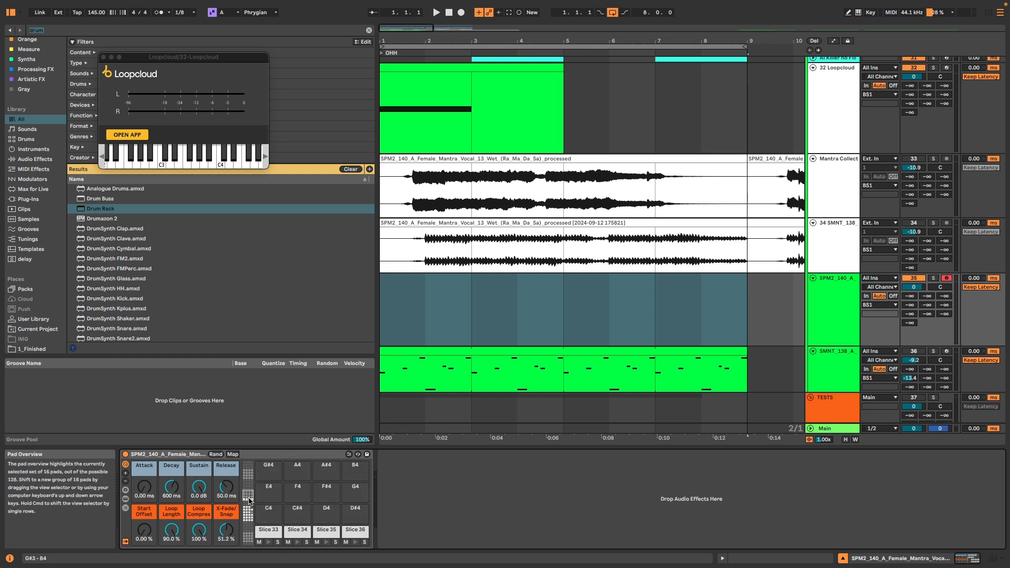
Move slices 33 and 34 down from the upper pads, placing slice 34 on D#2
drag(267, 532, 353, 514)
click(248, 497)
drag(252, 516, 262, 493)
click(249, 498)
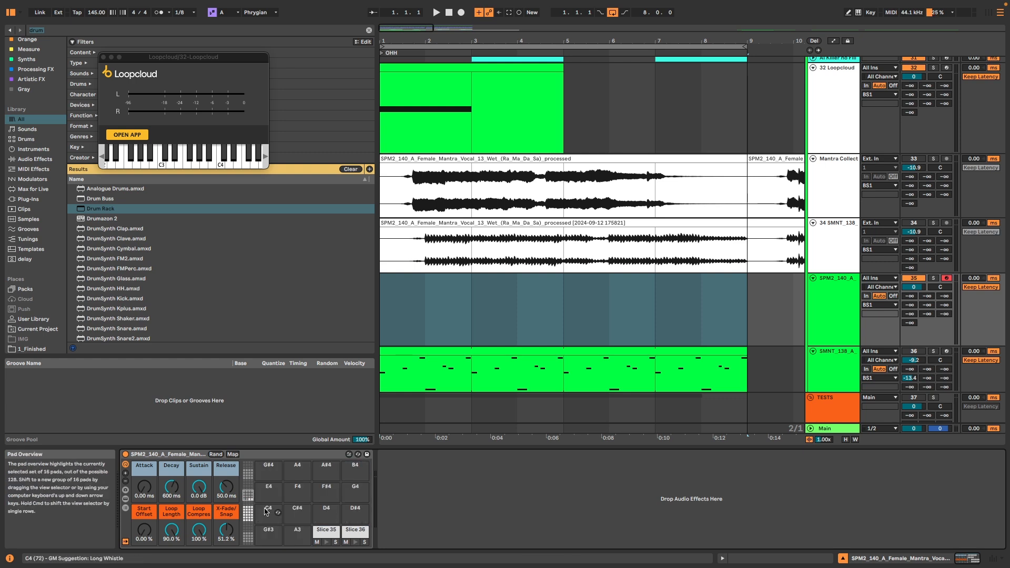
drag(301, 534, 249, 516)
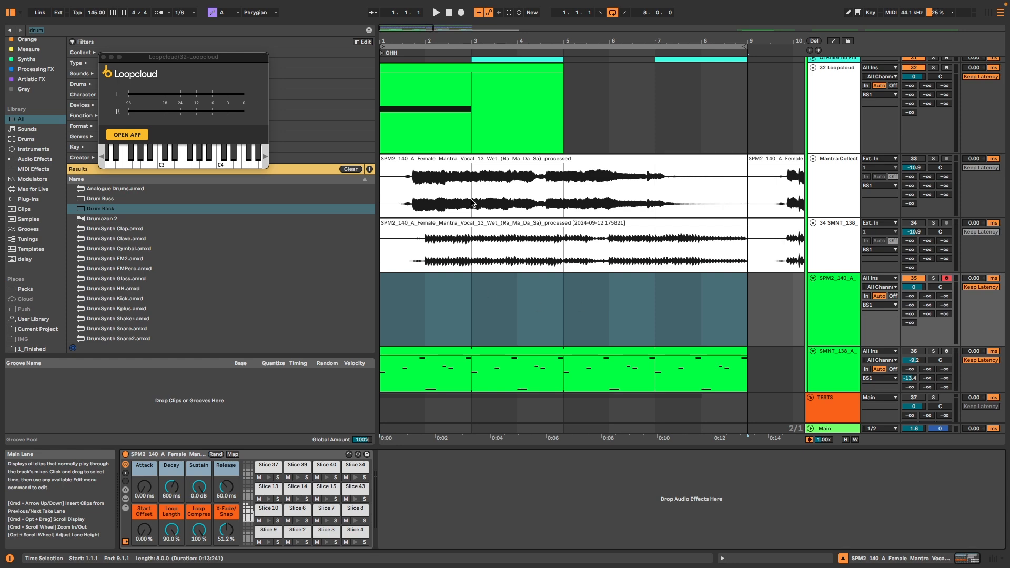
Lower the sliced vocal track's volume to -8.8 dB during playback
scroll(544, 126, up, 3)
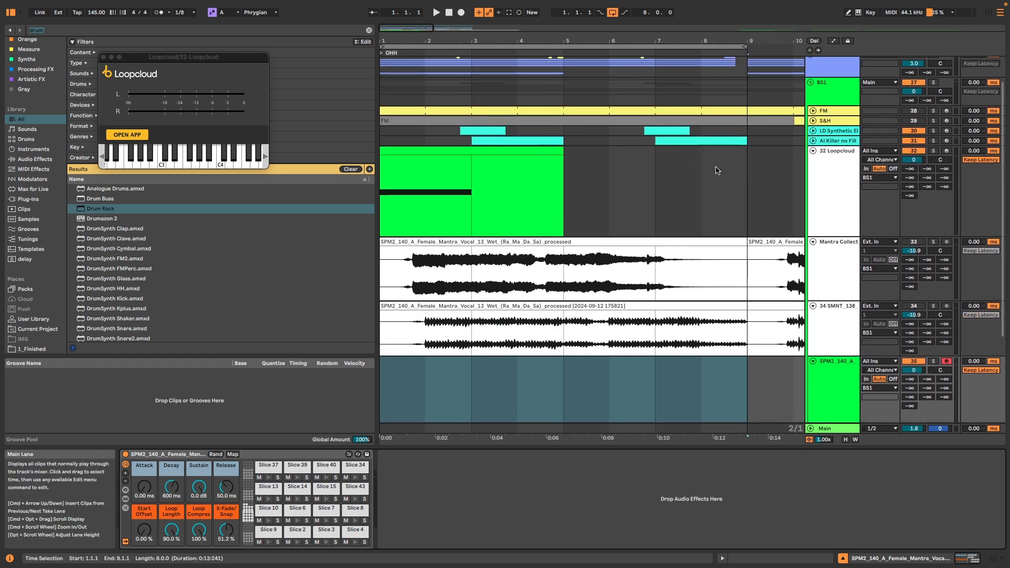
scroll(615, 319, down, 4)
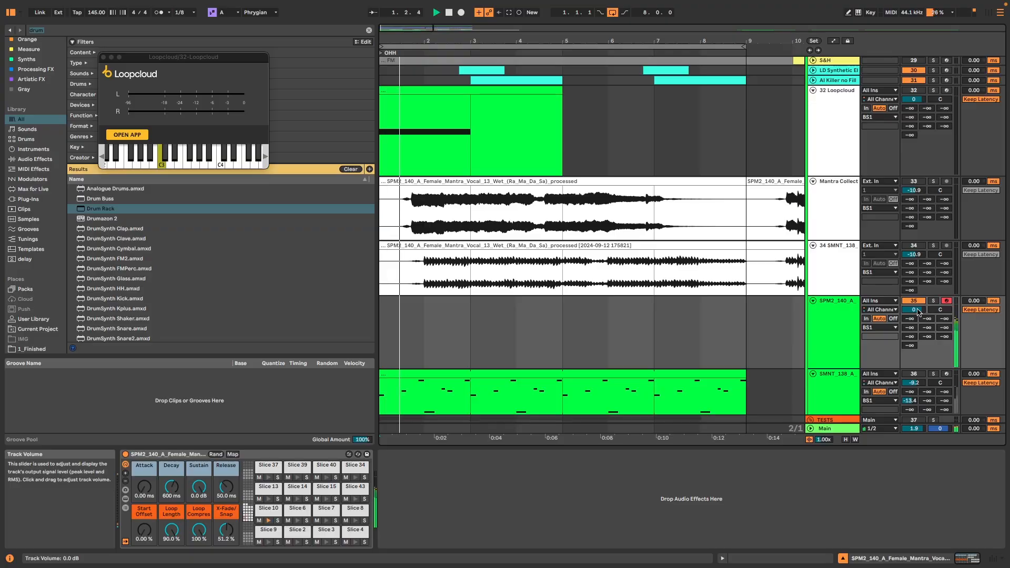
drag(918, 312, 917, 355)
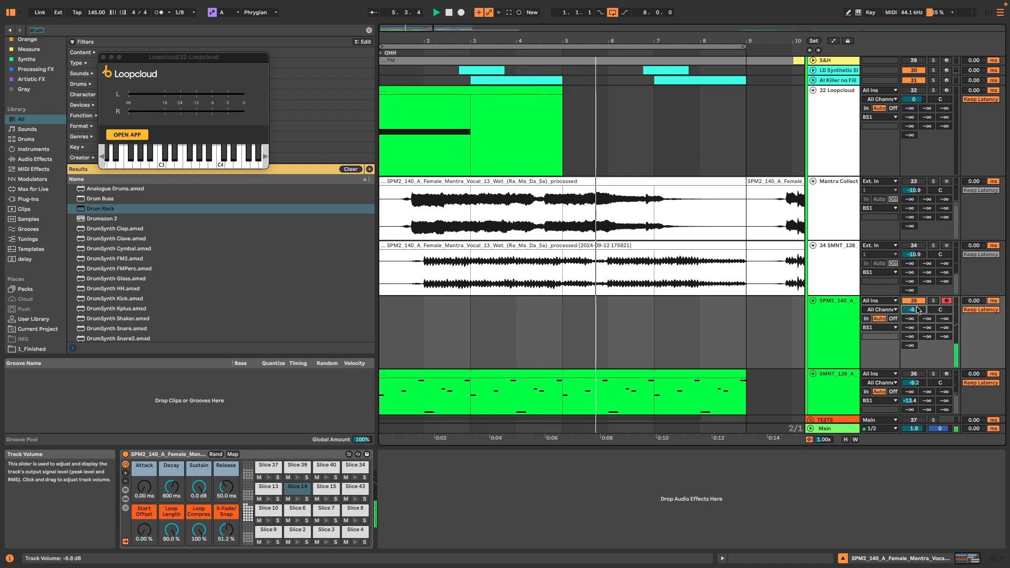
Put the SMNT_138_A track's EQ Eight, Delay, Compressor and Utility chain on the sliced vocal track and set its send to -11.2 dB
click(834, 378)
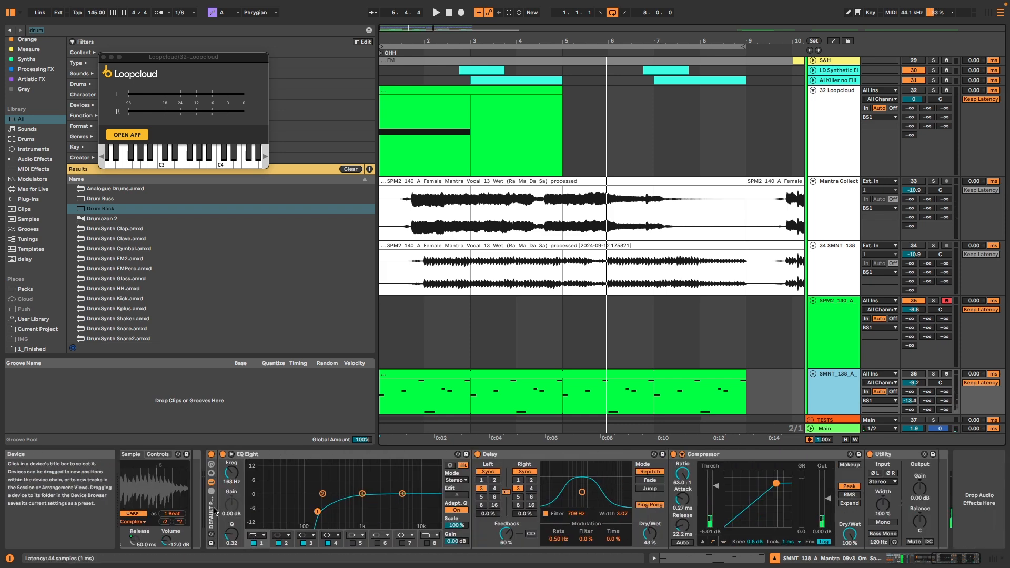
drag(212, 510, 671, 298)
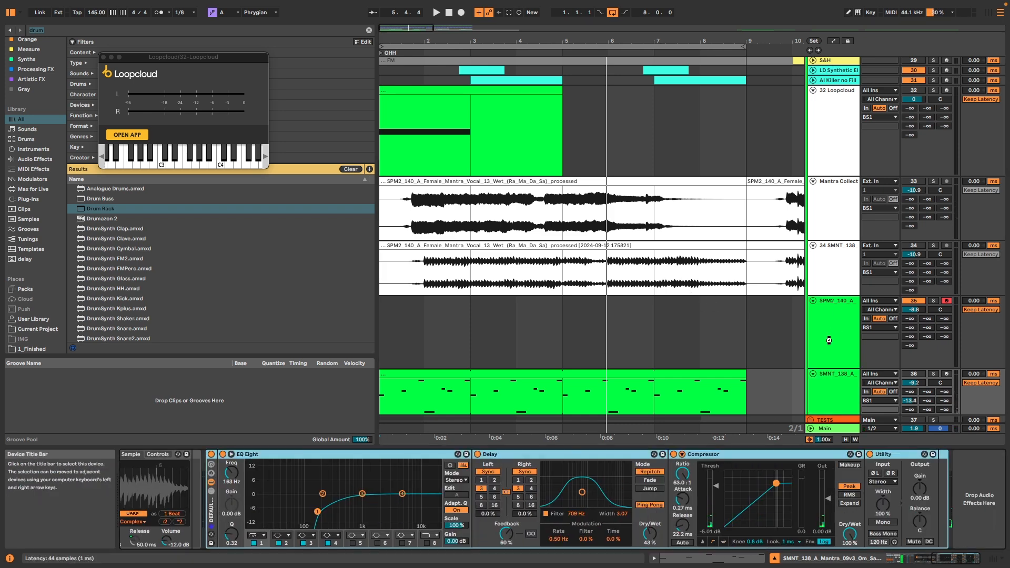
scroll(672, 496, right, 5)
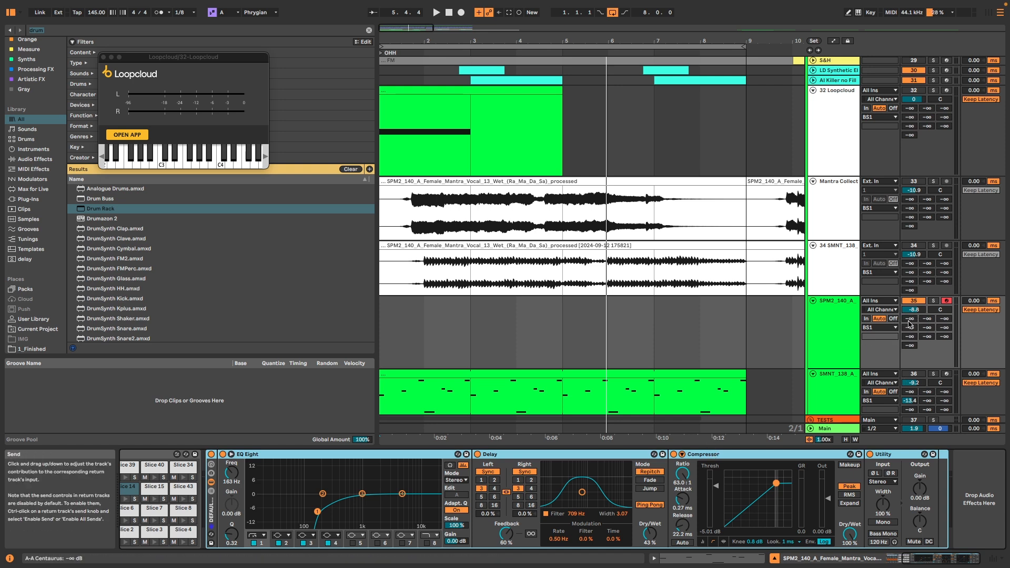
drag(911, 331, 911, 321)
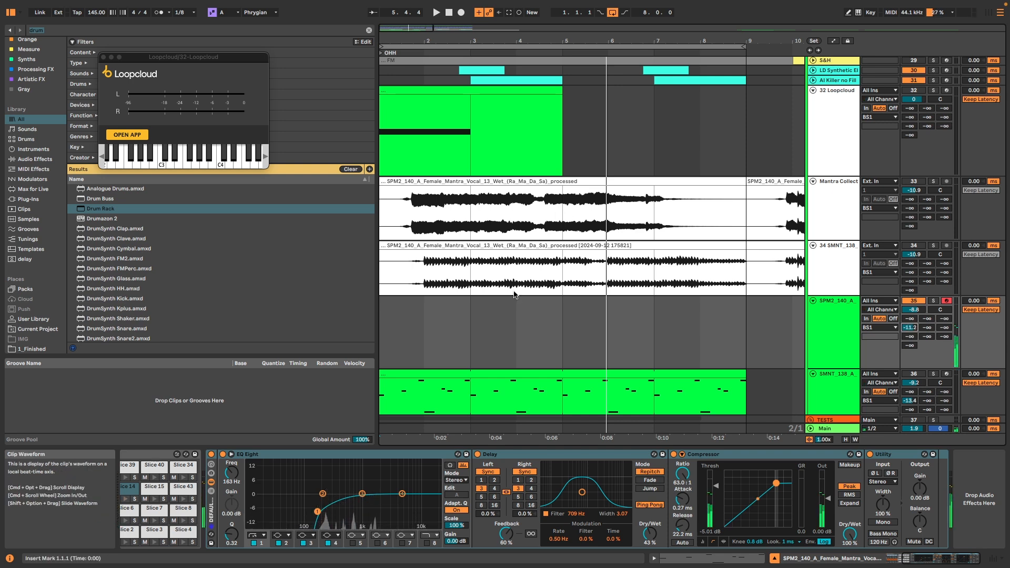
Play slices over the loop from 1.1.1 and capture the performance as a four-bar MIDI clip on the sliced vocal track
click(387, 315)
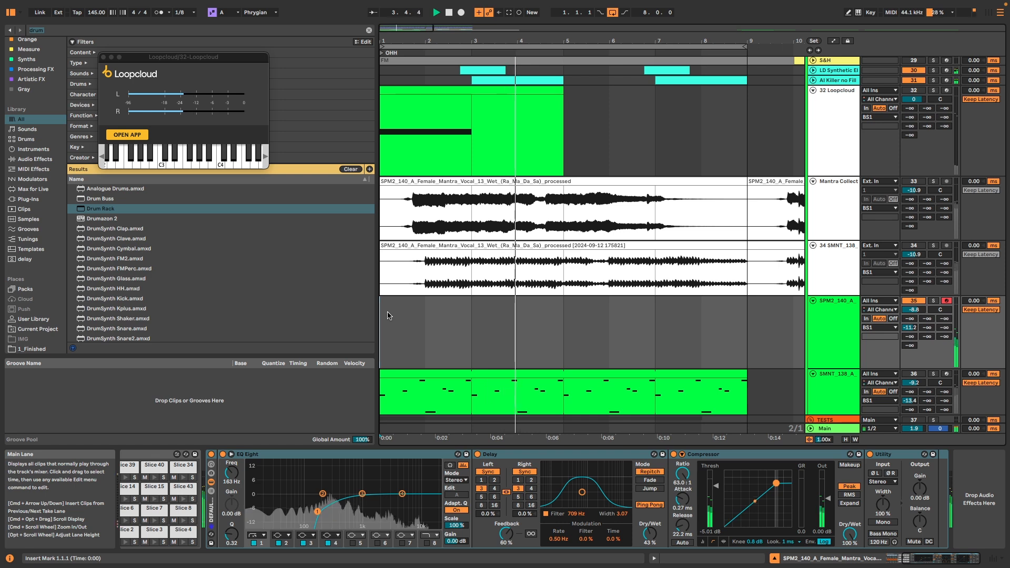
key(shift+super+c)
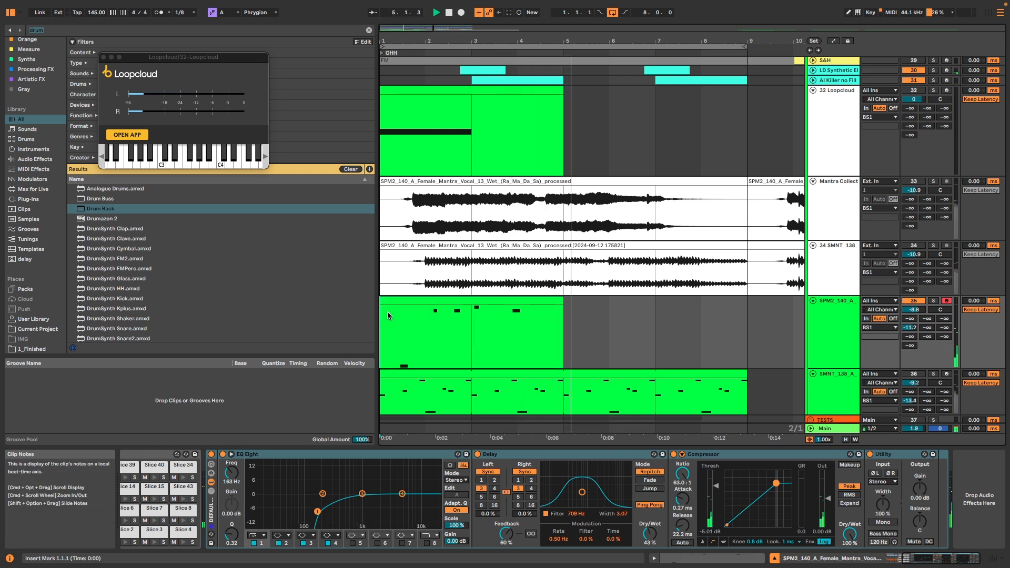
key(space)
Quantize all notes in the captured sliced vocal clip and move the Slice 14 note to 1.2.1
drag(562, 326, 380, 326)
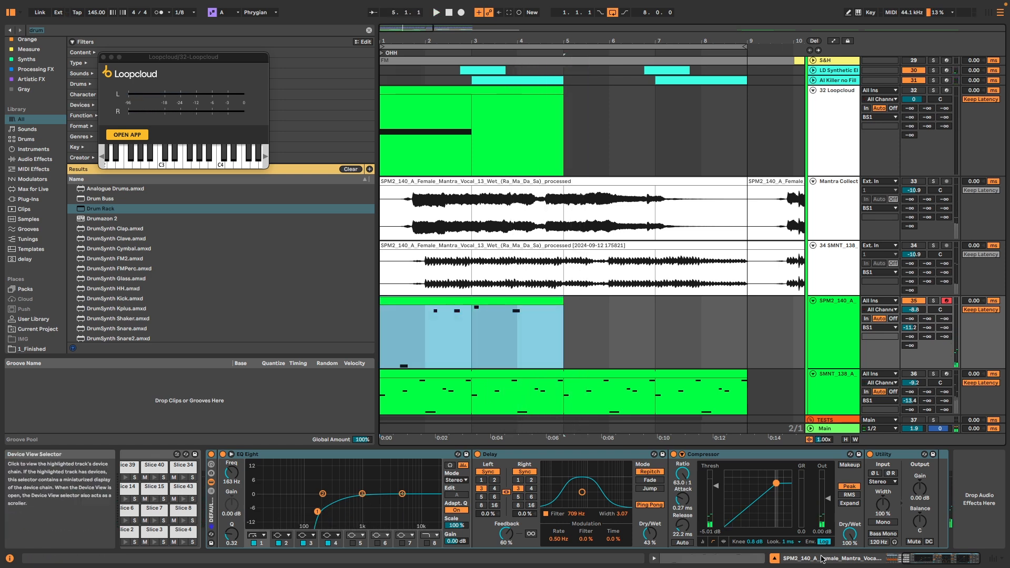
click(710, 559)
key(space)
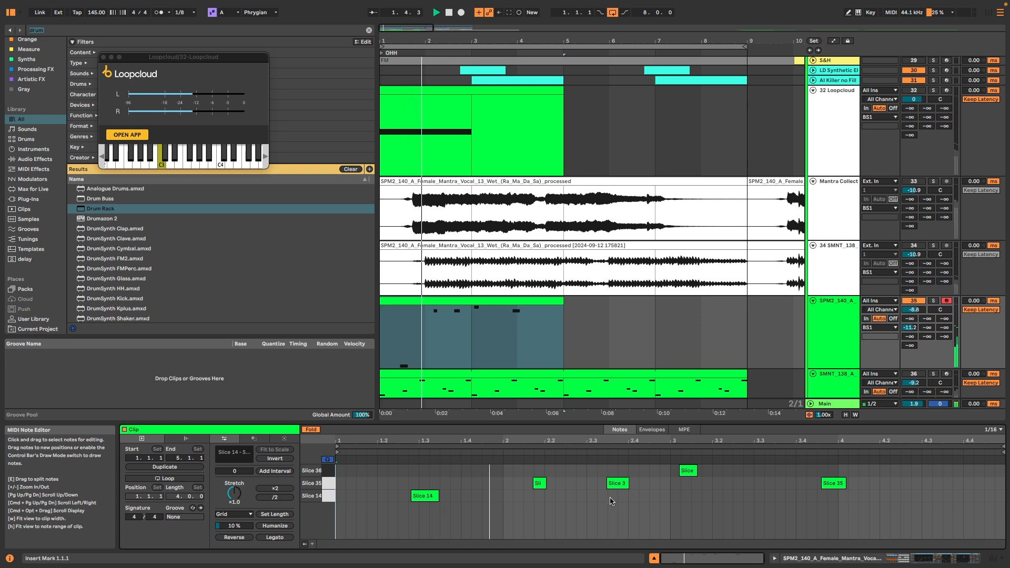
key(space)
drag(532, 476, 570, 507)
key(super+a)
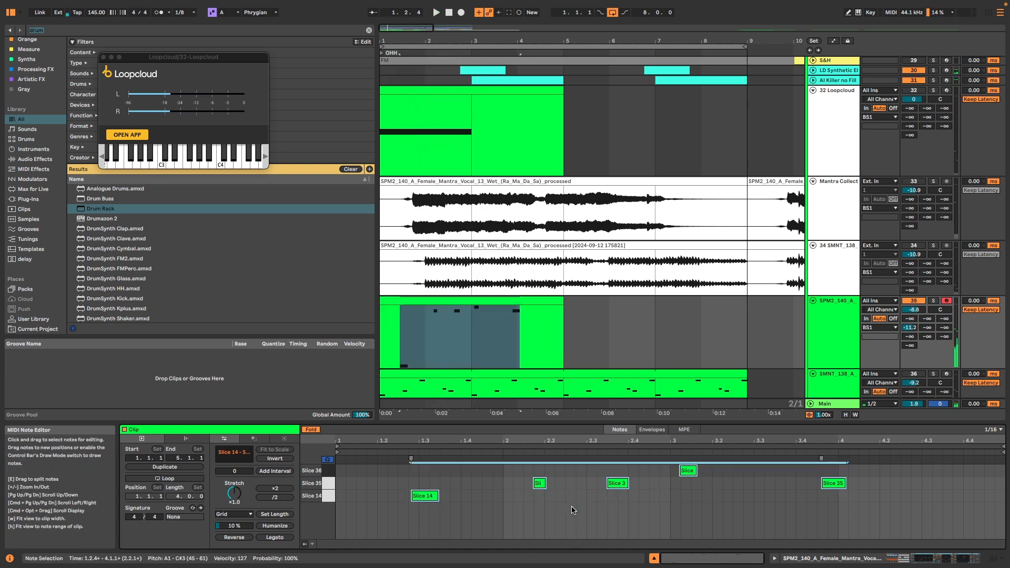
click(430, 495)
drag(429, 496, 387, 498)
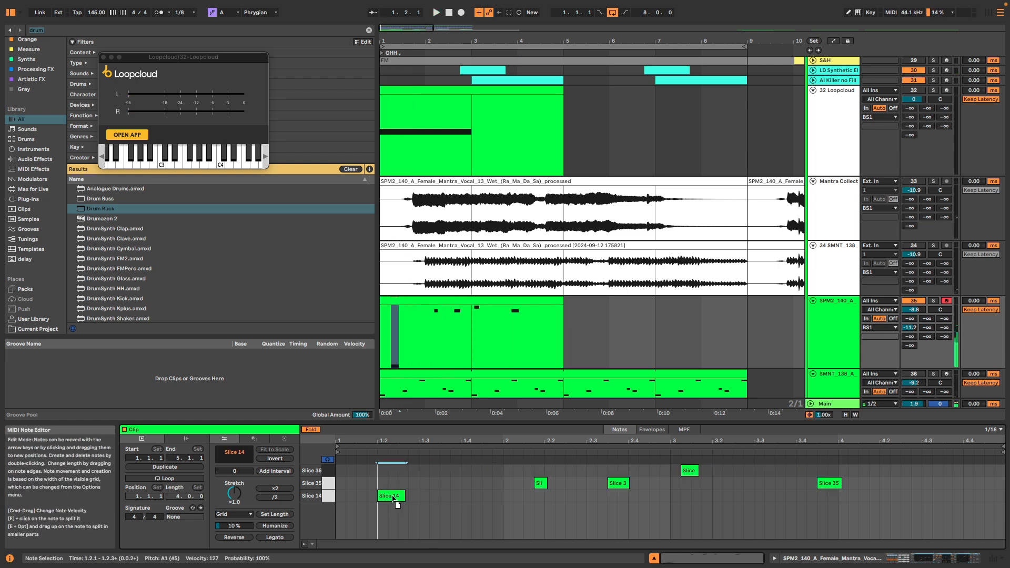
Audition the edited pattern and delete the short Slice 35 note at 2.1.3
key(space)
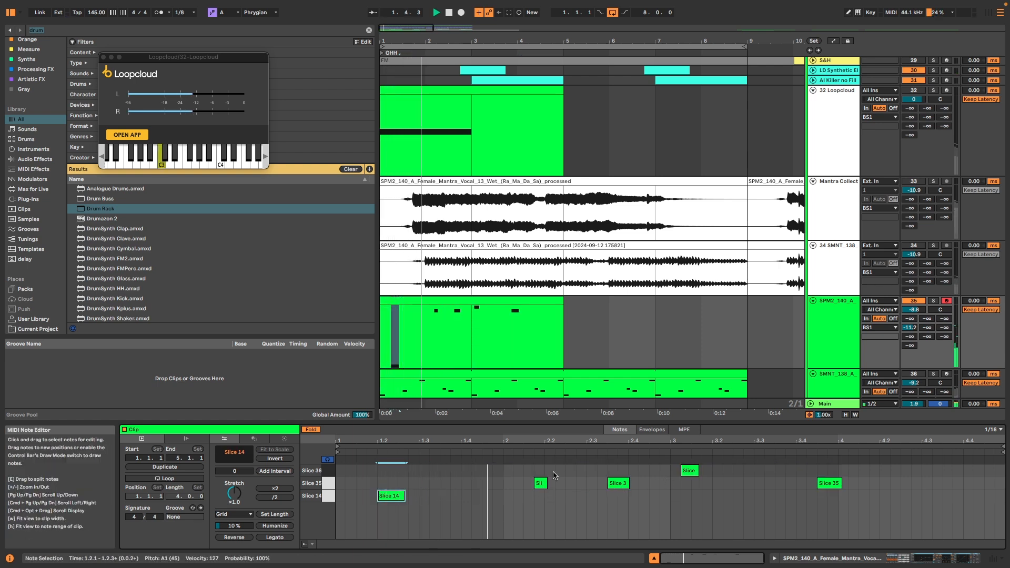
click(540, 483)
key(space)
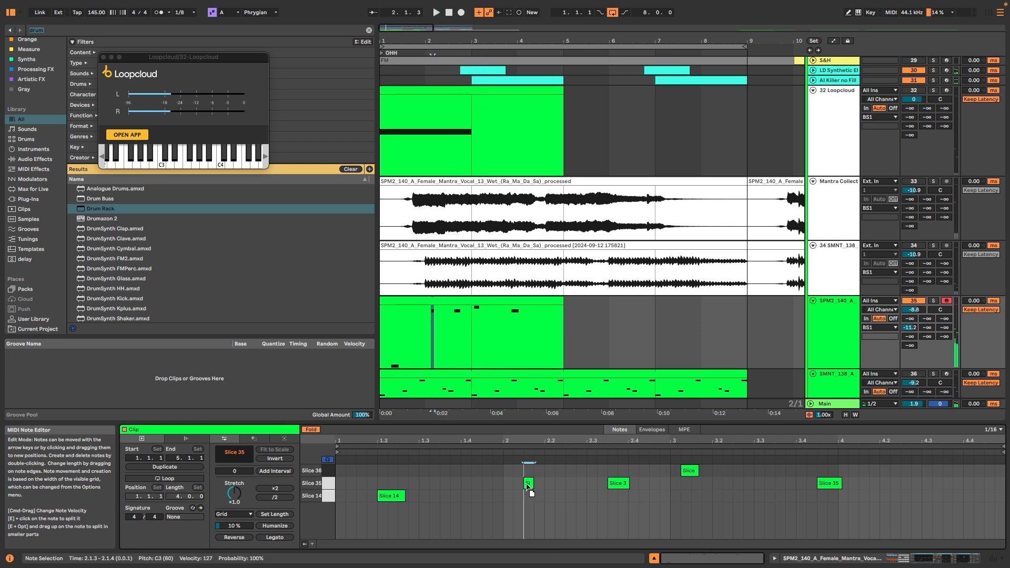
key(BackSpace)
click(618, 483)
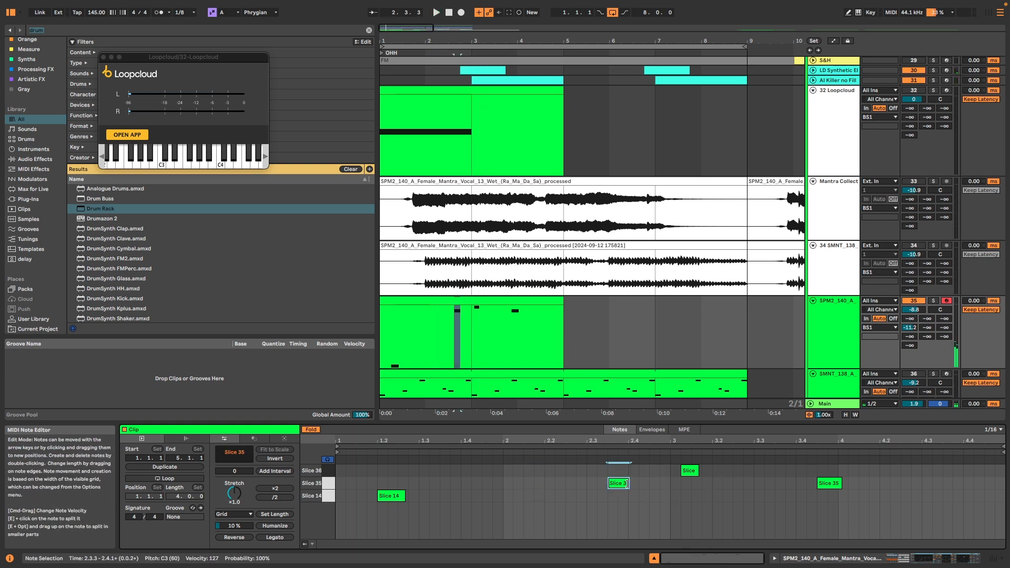
Loop the clip from 1.1.1 to 3.1.1 and extend it in the arrangement to bar 9
drag(671, 490, 304, 468)
key(super+l)
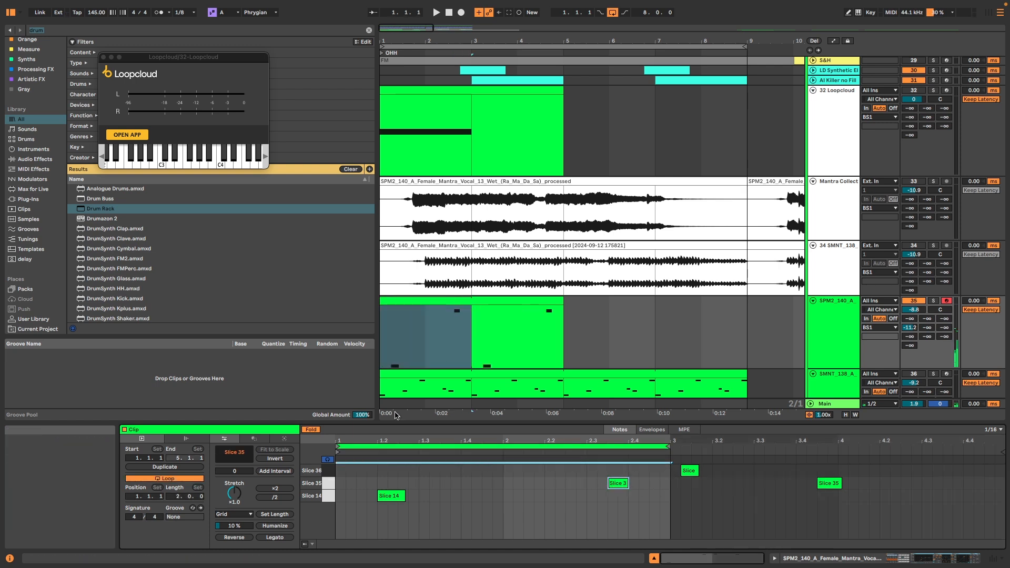
scroll(501, 289, down, 4)
drag(481, 301, 568, 304)
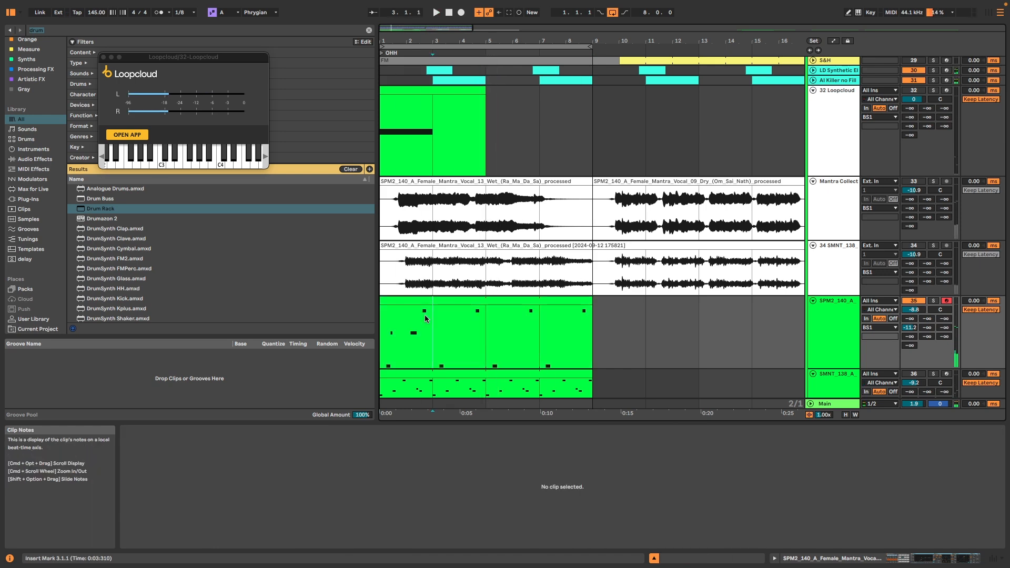
Play more slices over the loop from 1.1.1 and capture them in a sliced vocal clip running to bar 11
click(416, 303)
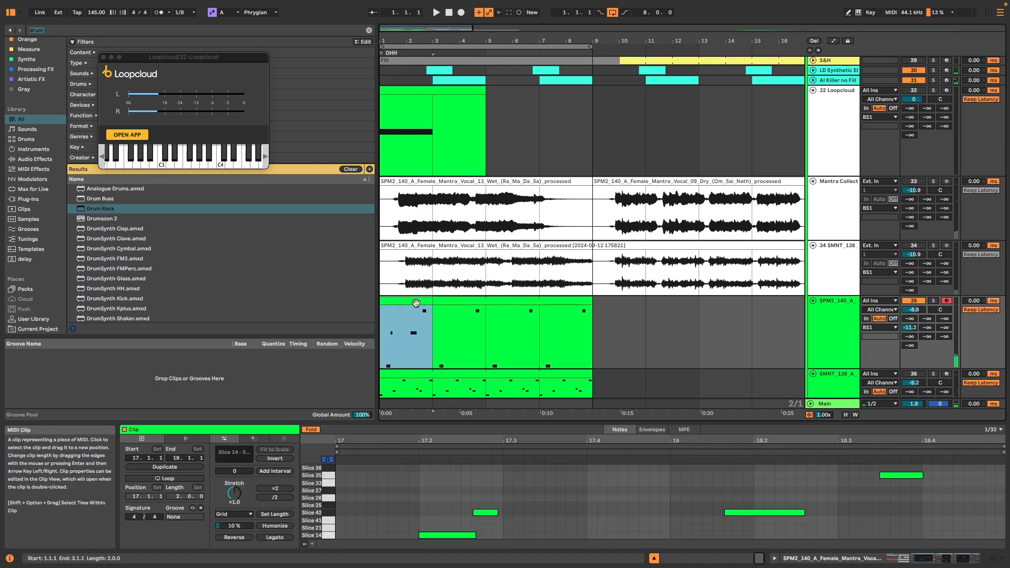
drag(429, 302, 380, 301)
key(space)
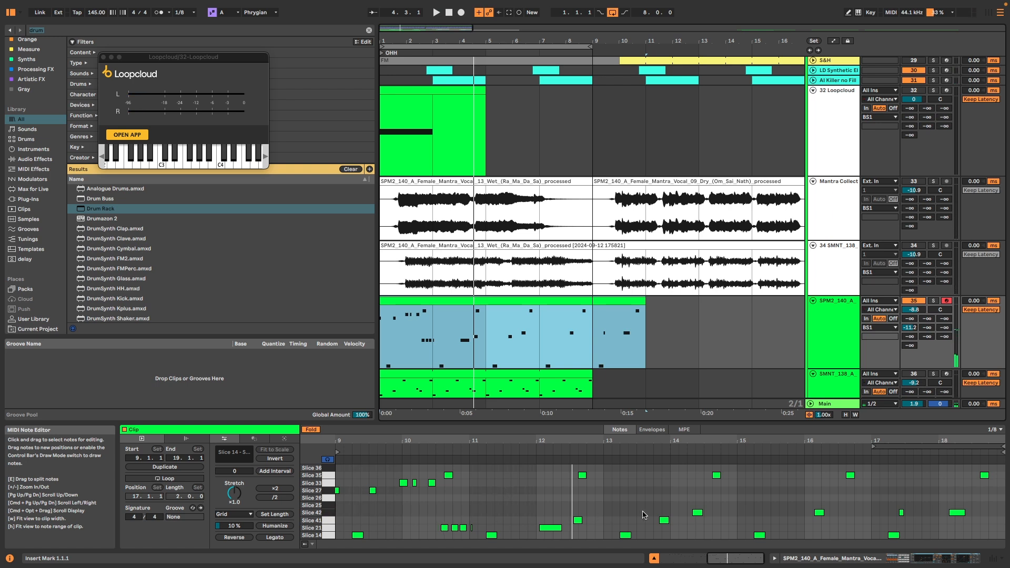
key(space)
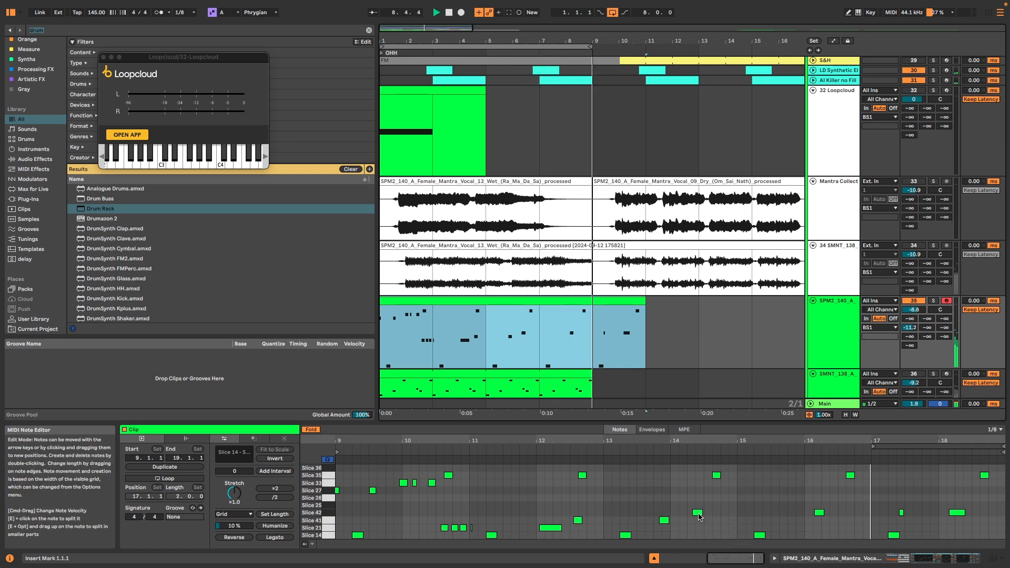
key(space)
Quantize all the notes in the newly captured ten-bar clip
click(697, 512)
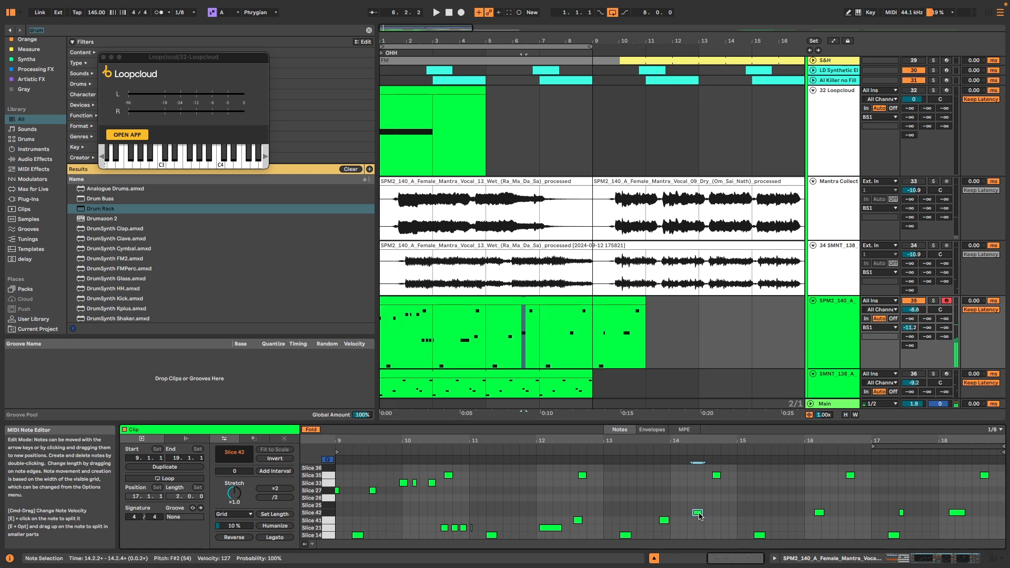
key(super+a)
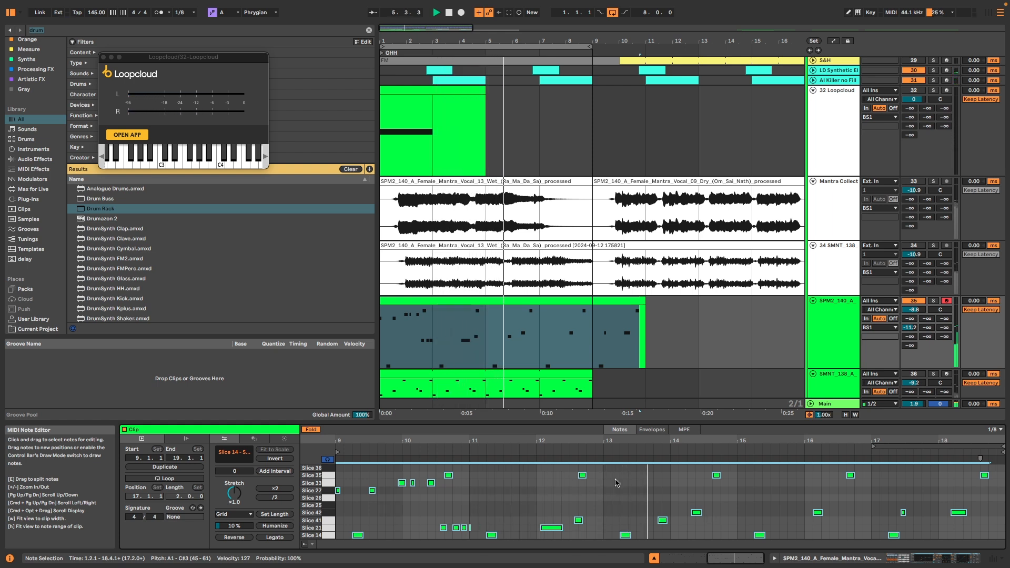
key(space)
Loop the notes from 13.1.1 to 15.1.1 and crop the clip to that time selection
drag(602, 471, 738, 530)
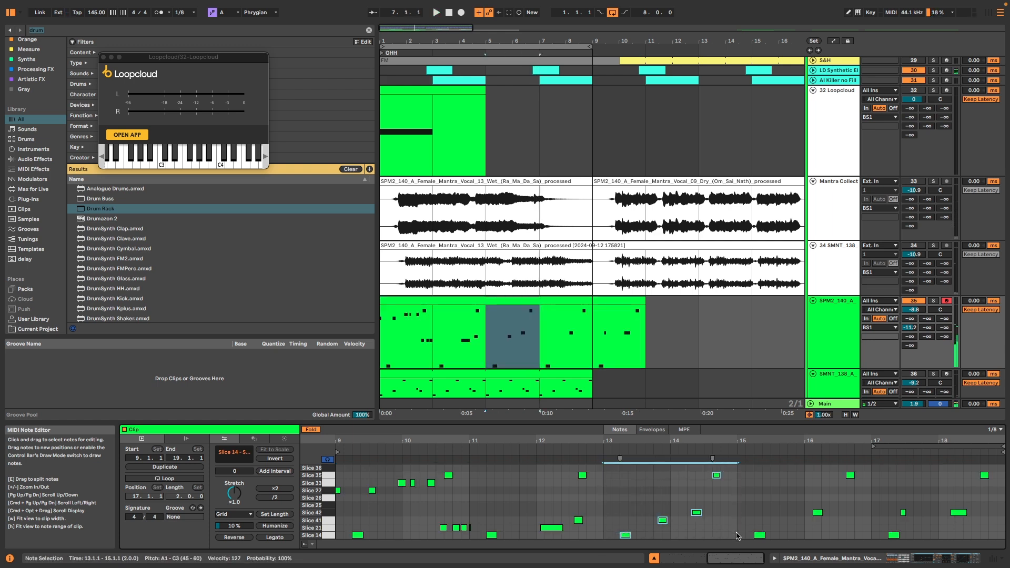
key(super+l)
right_click(678, 500)
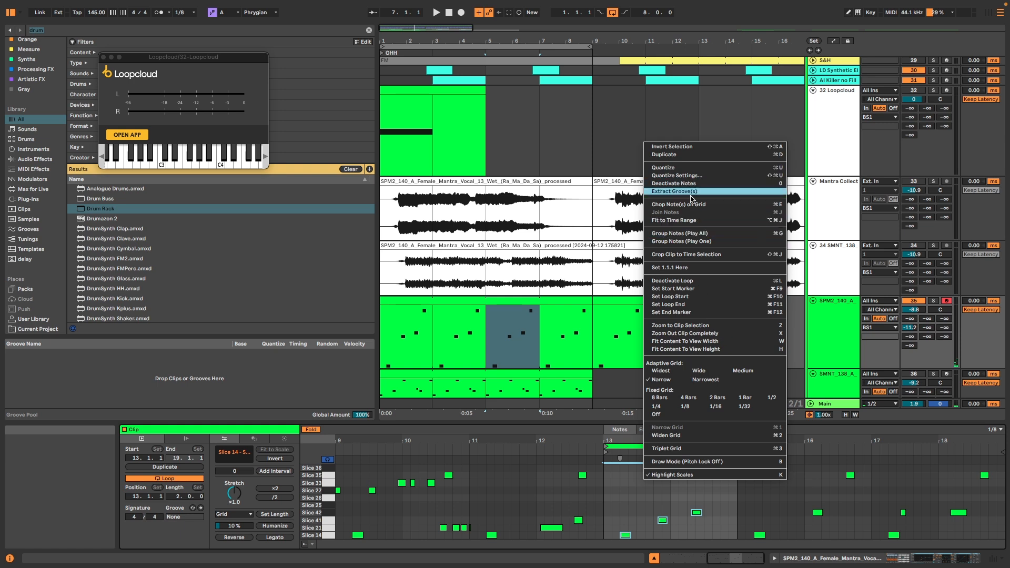
click(690, 255)
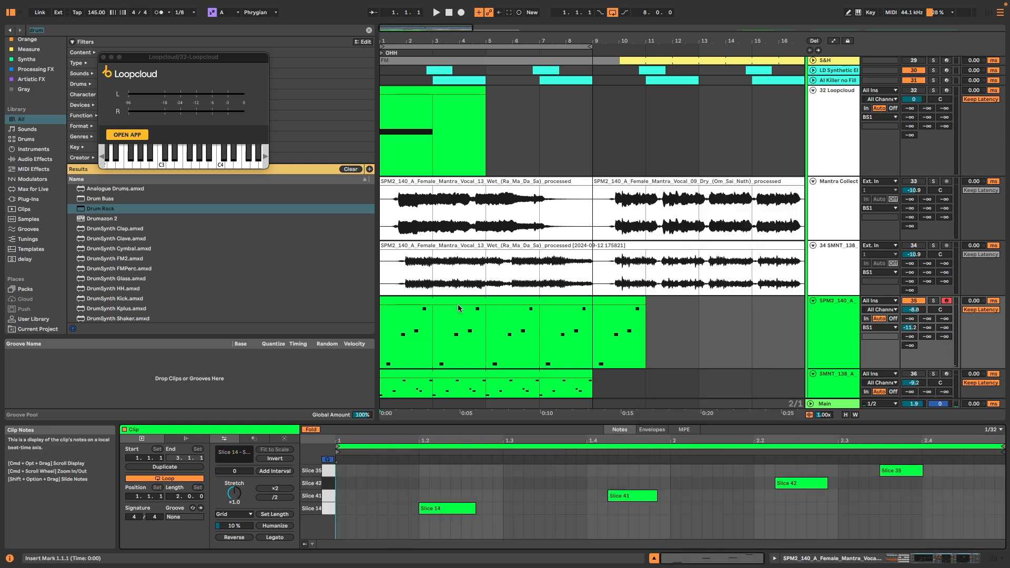
Audition the cropped phrase, double its loop to four bars, and delete the Slice 41 note at 1.4.2
click(633, 301)
key(space)
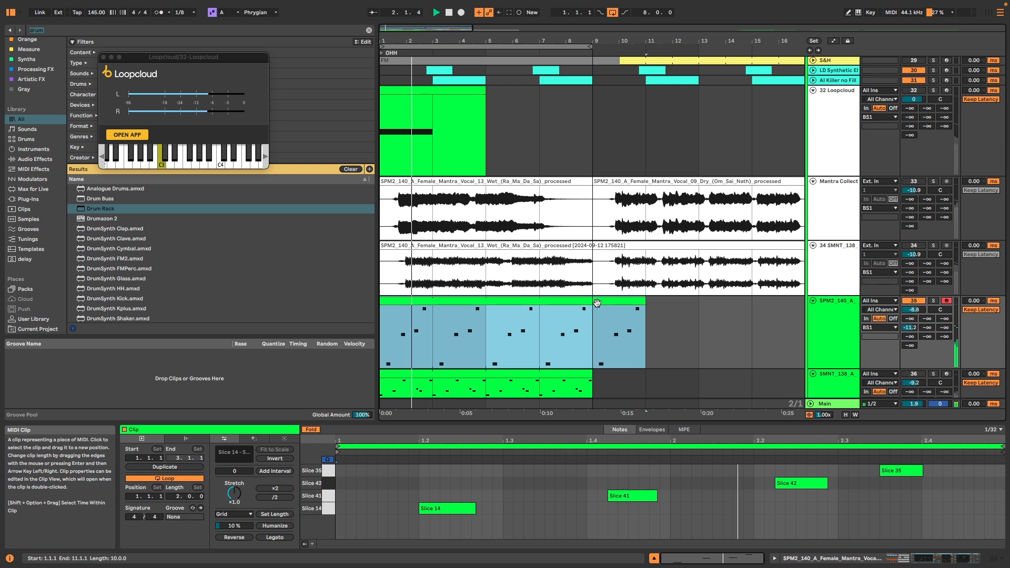
key(space)
click(484, 317)
click(437, 302)
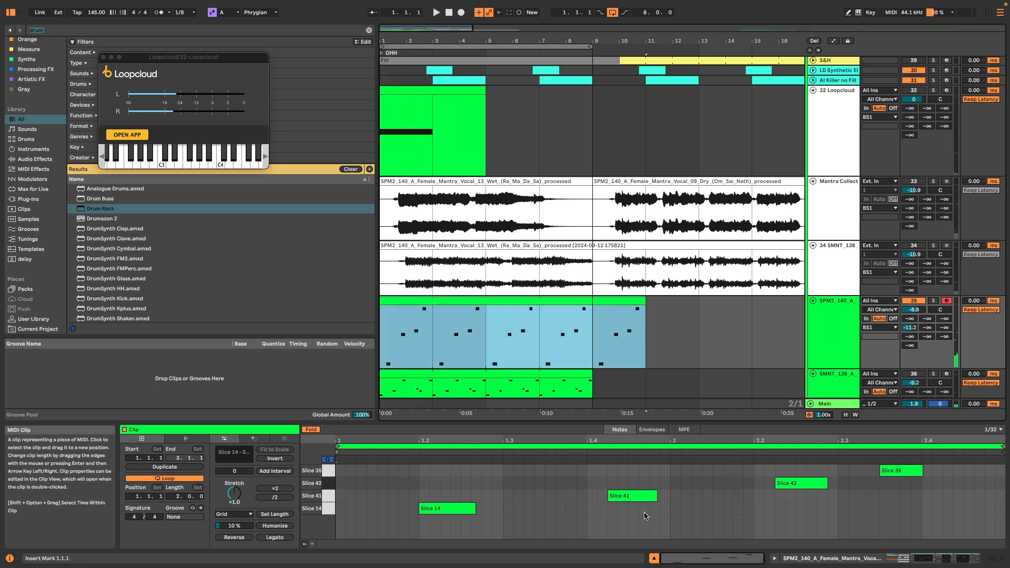
click(159, 467)
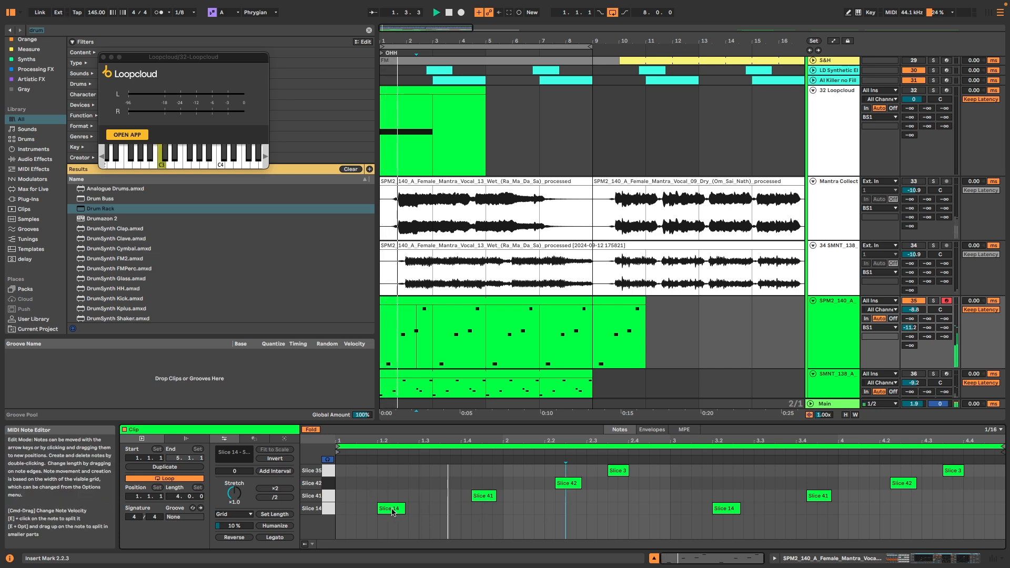
double_click(488, 500)
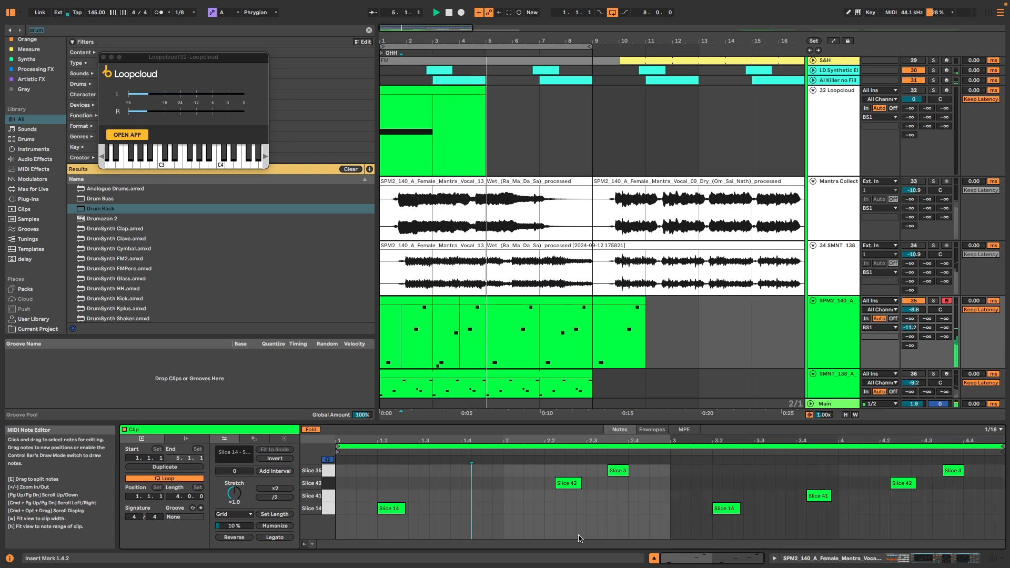
Quantize the notes in the 3.1.1–4.1.1 clip, aligning the captured Slice 13 note to 3.1.3
click(446, 298)
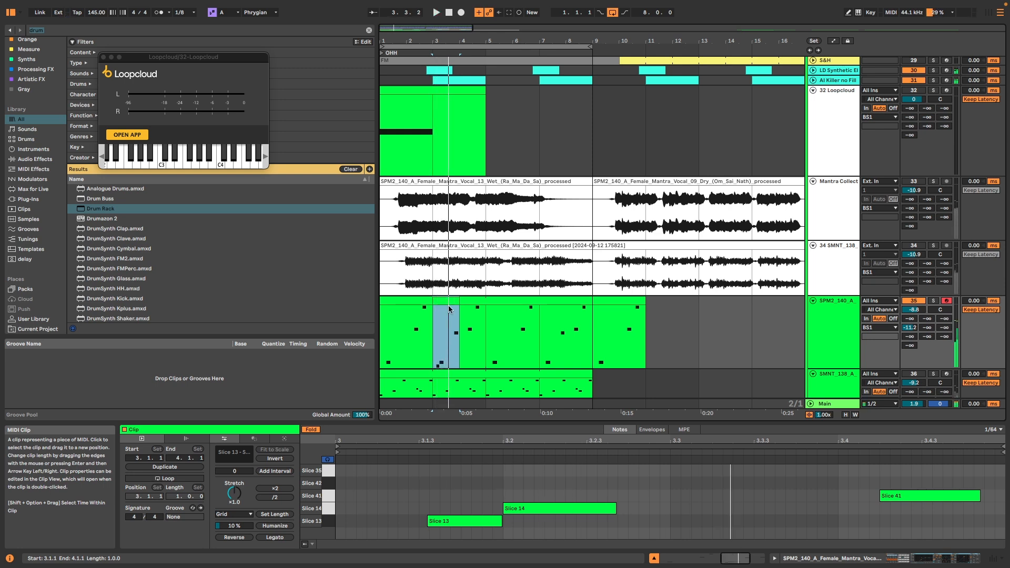
click(523, 489)
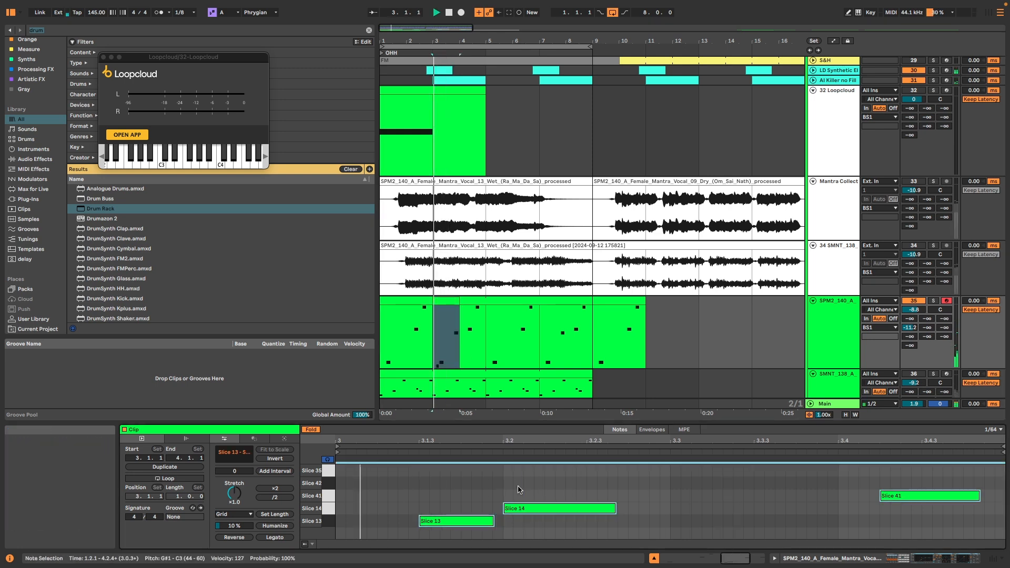
Copy the 3.1.1–5.1.1 phrase to 7.1.1 and consolidate bars 1.1.1 to 9.1.1 into one clip
click(464, 309)
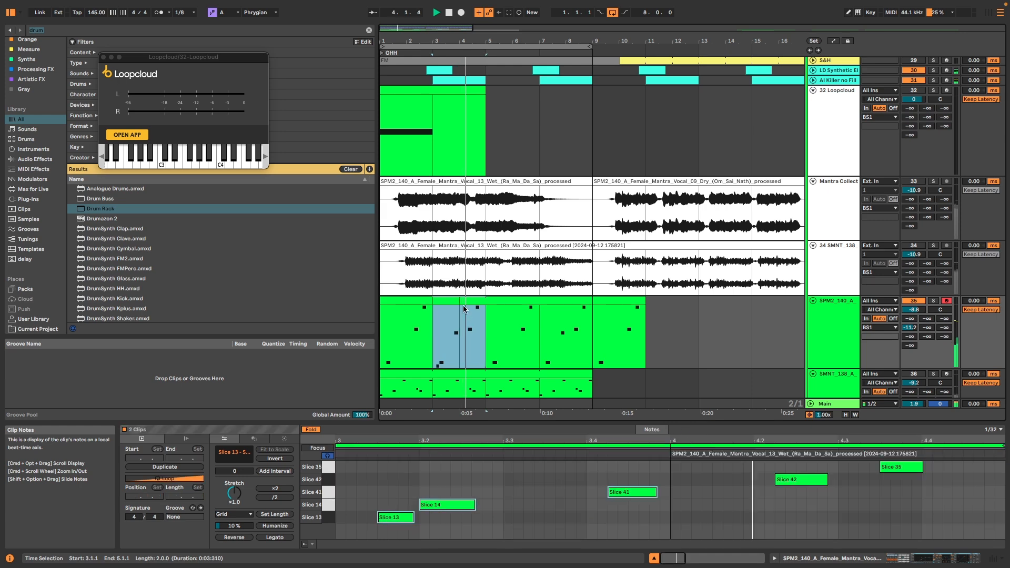
click(464, 310)
drag(436, 314, 572, 307)
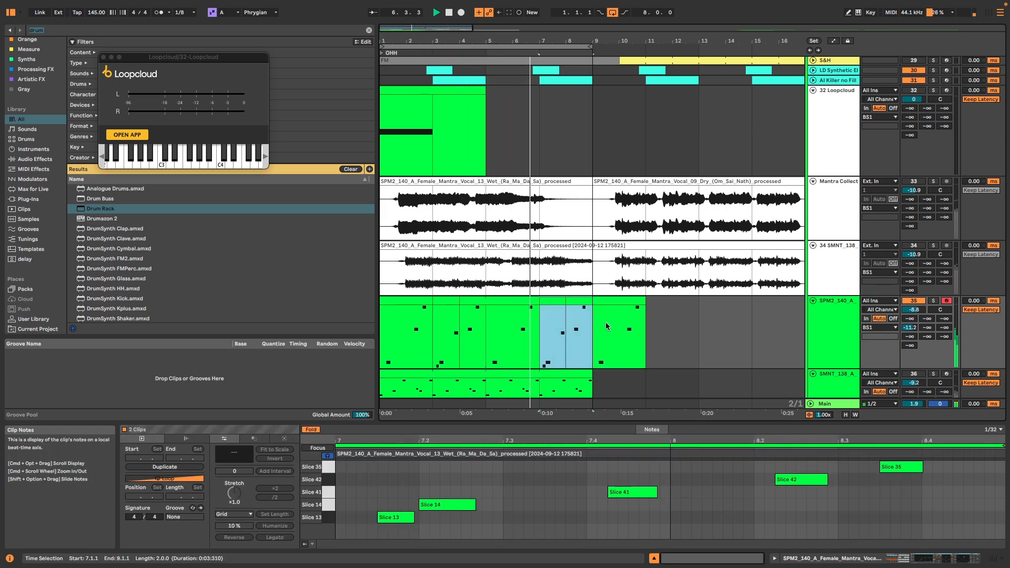
click(414, 301)
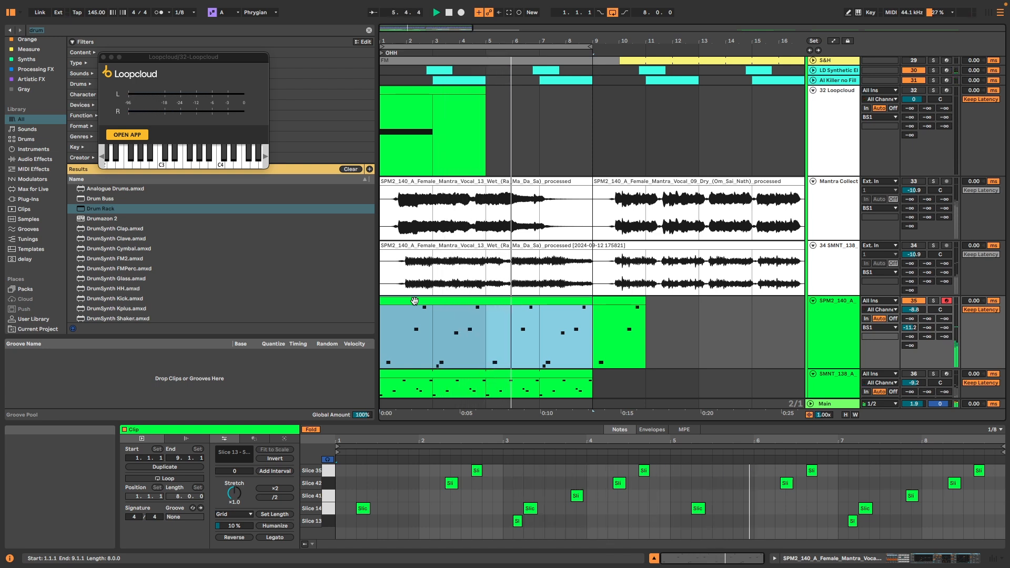
Capture another take with Slices 14, 15 and 43 over the eight-bar clip and quantize all its notes
click(414, 300)
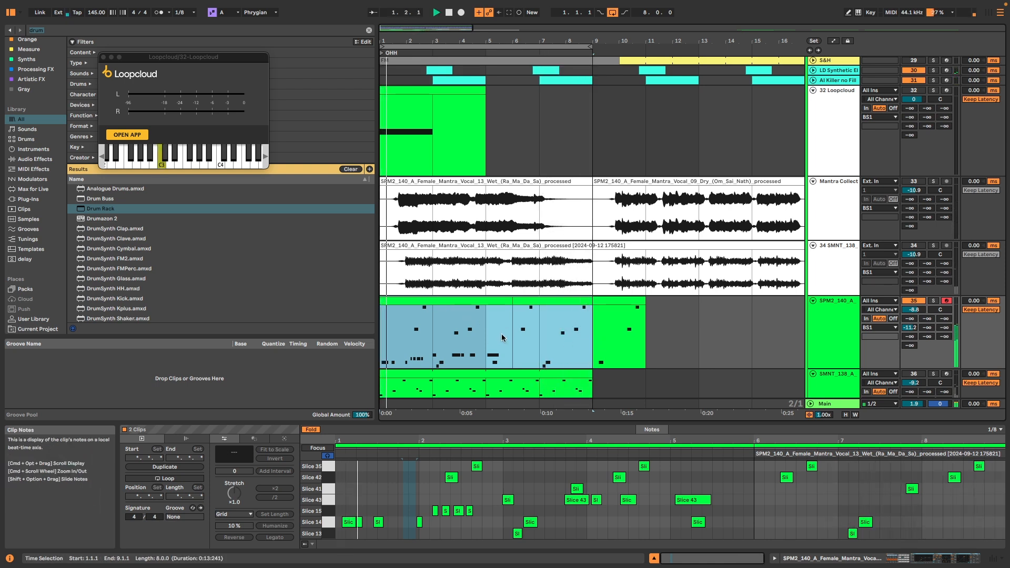
click(653, 523)
key(super+a)
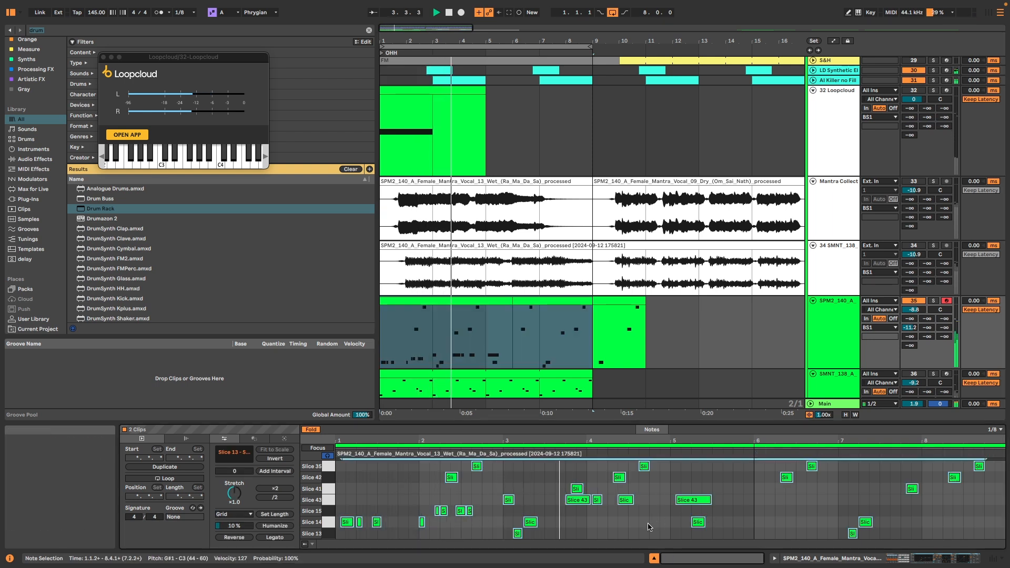
click(648, 527)
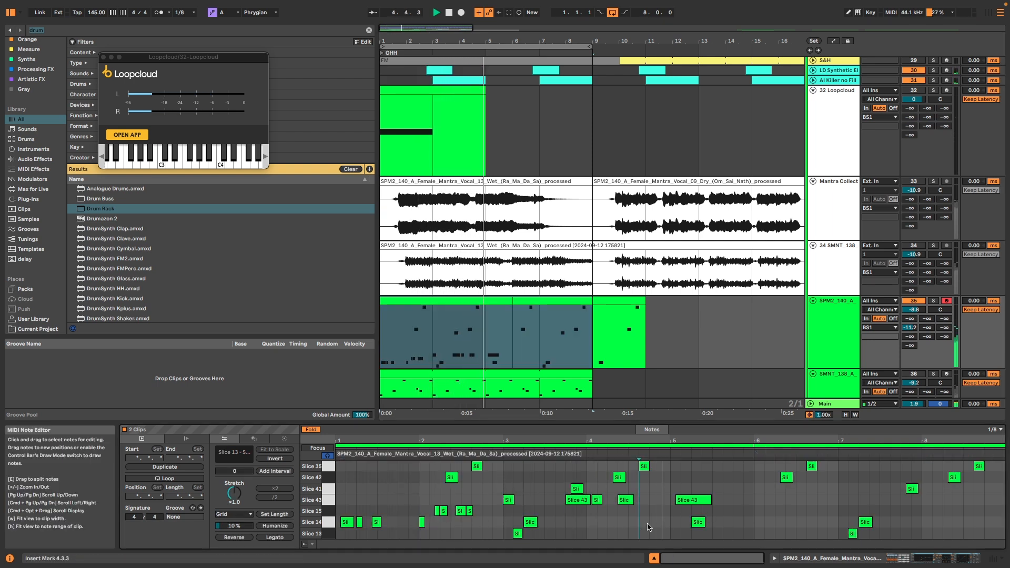
key(space)
Shorten the Slice 43 note at 5.1.2 to a length of 0.0.3
click(713, 501)
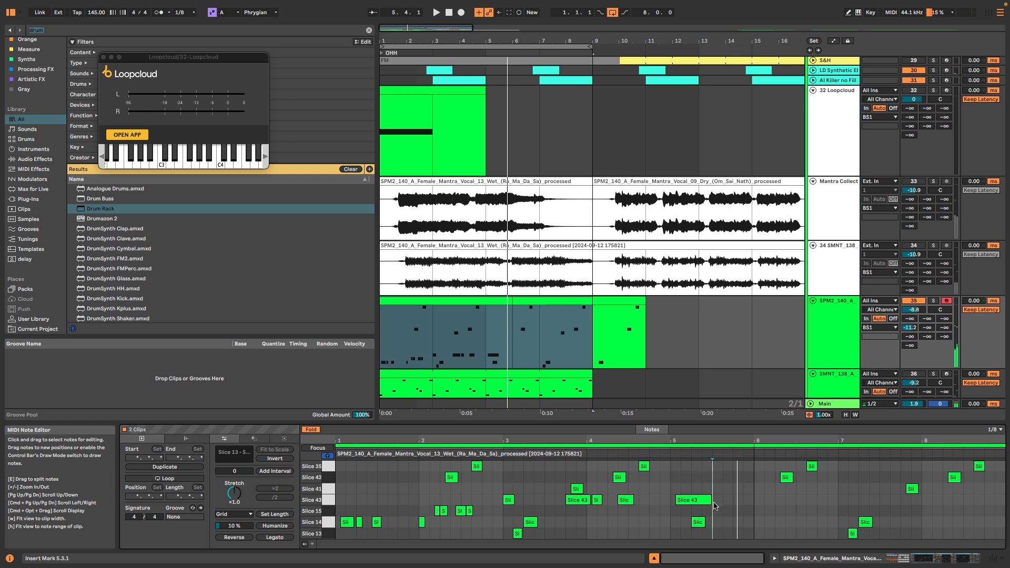
drag(711, 501, 690, 510)
key(plus)
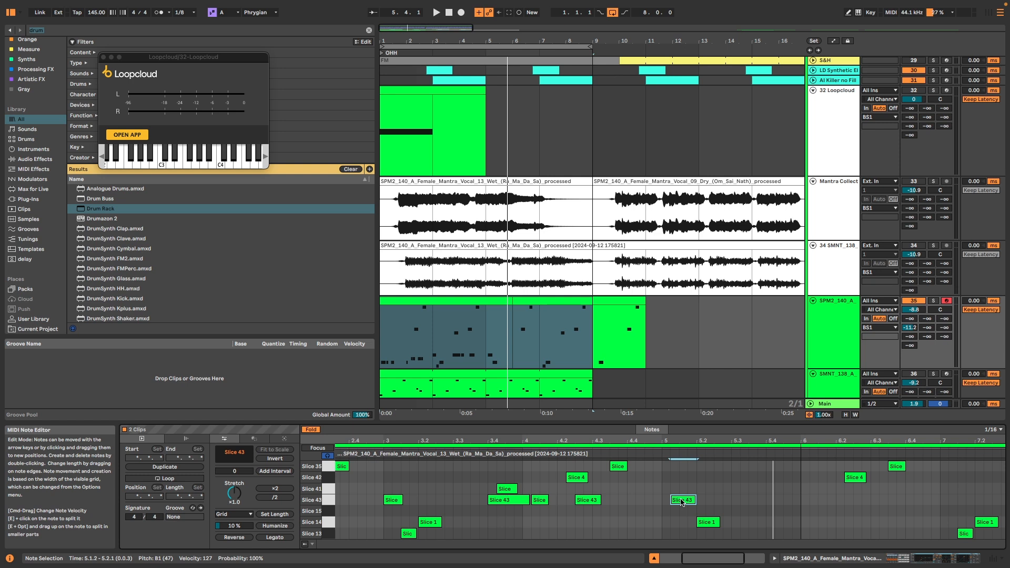
drag(672, 514, 687, 496)
Copy the bar 5 phrase to 13.1.1 and extend the clip at 6.1.1 back to 1.1.1 over the captured take
click(698, 336)
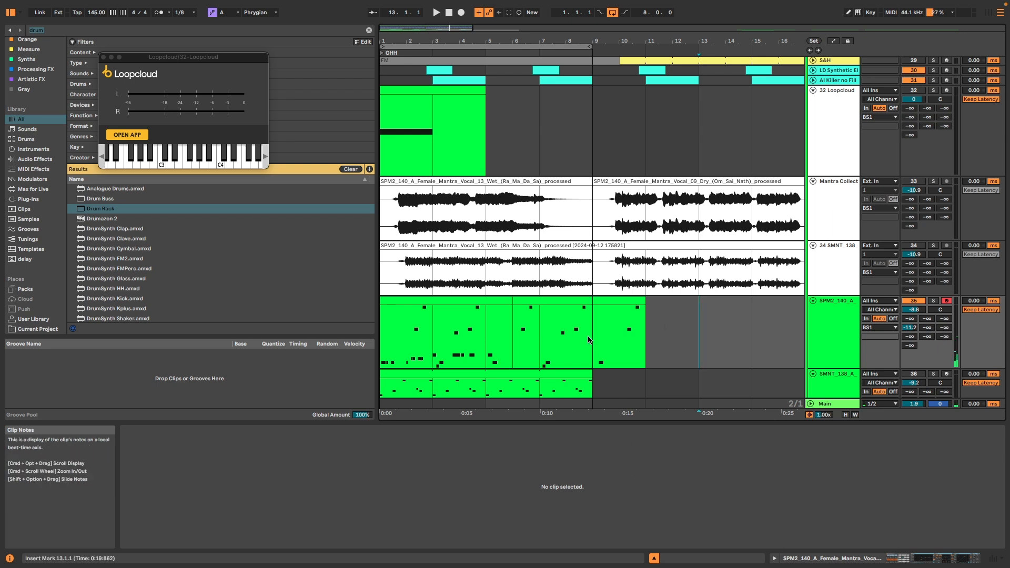
click(590, 341)
click(894, 502)
click(894, 502)
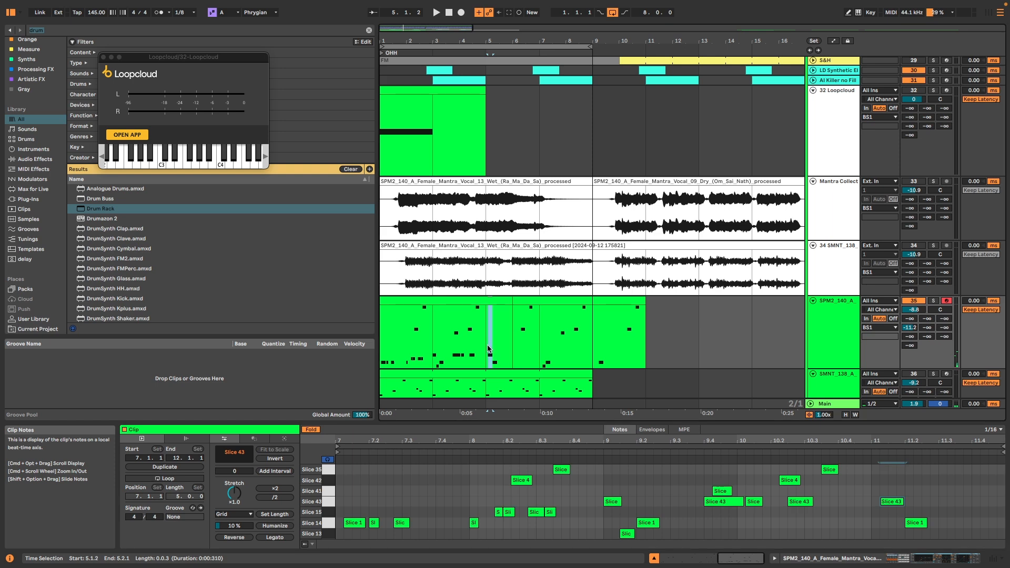
drag(485, 335, 718, 309)
click(522, 302)
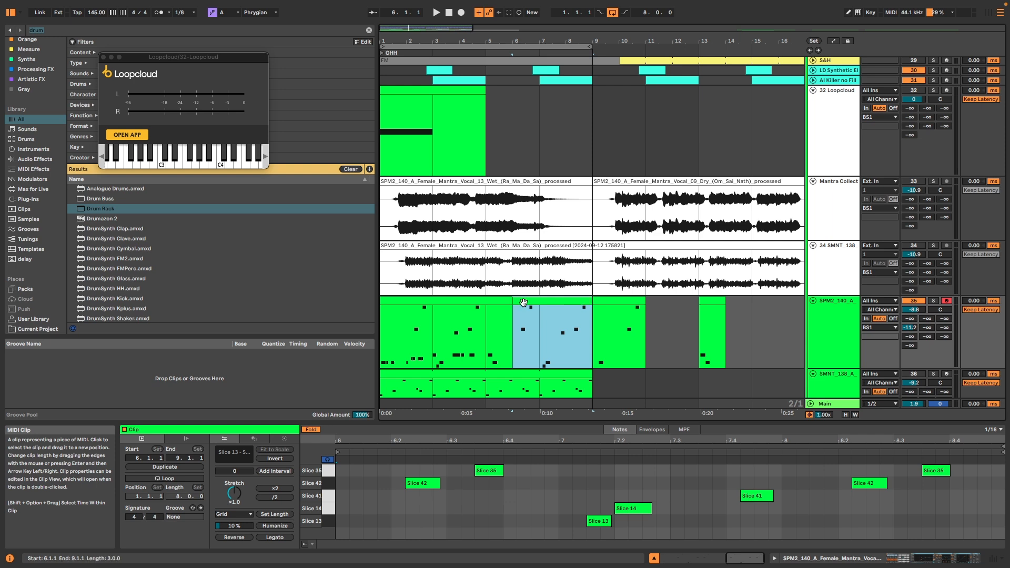
drag(515, 301, 275, 295)
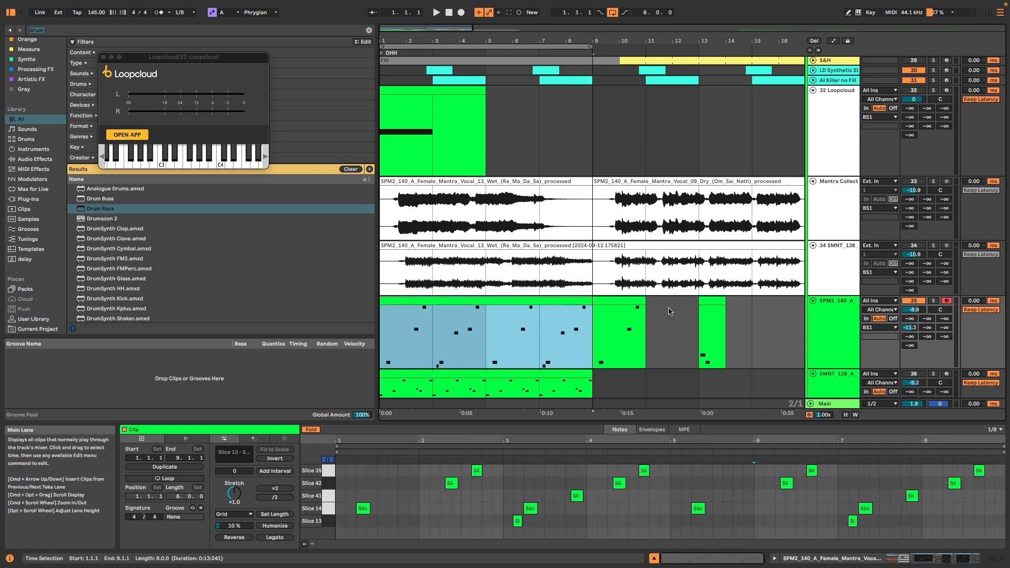
Move the one-bar phrase from 13.1.1 to 5.1.1 and audition the new passage from 4.1.1
drag(712, 302, 511, 309)
click(443, 301)
key(space)
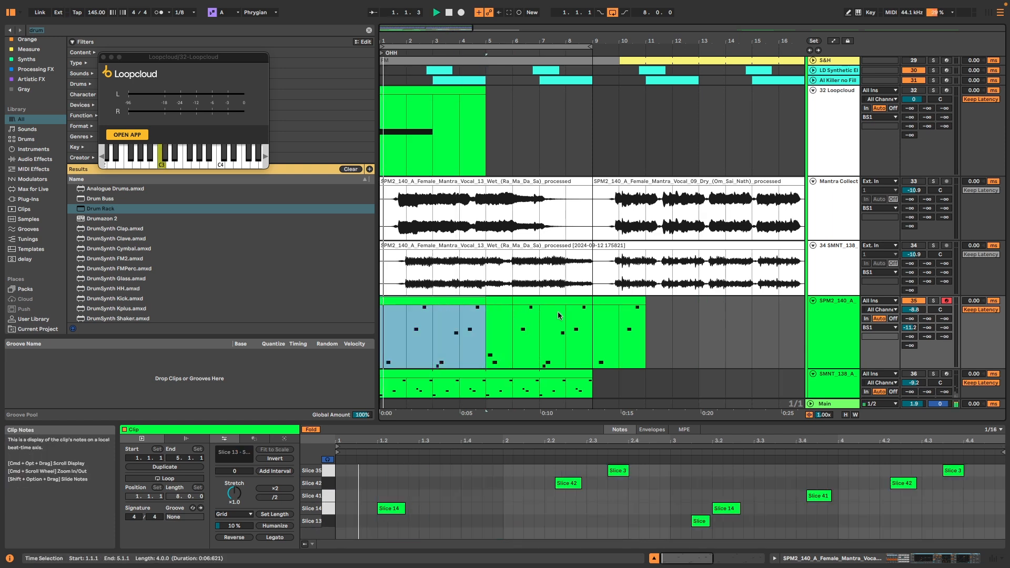
key(space)
click(489, 322)
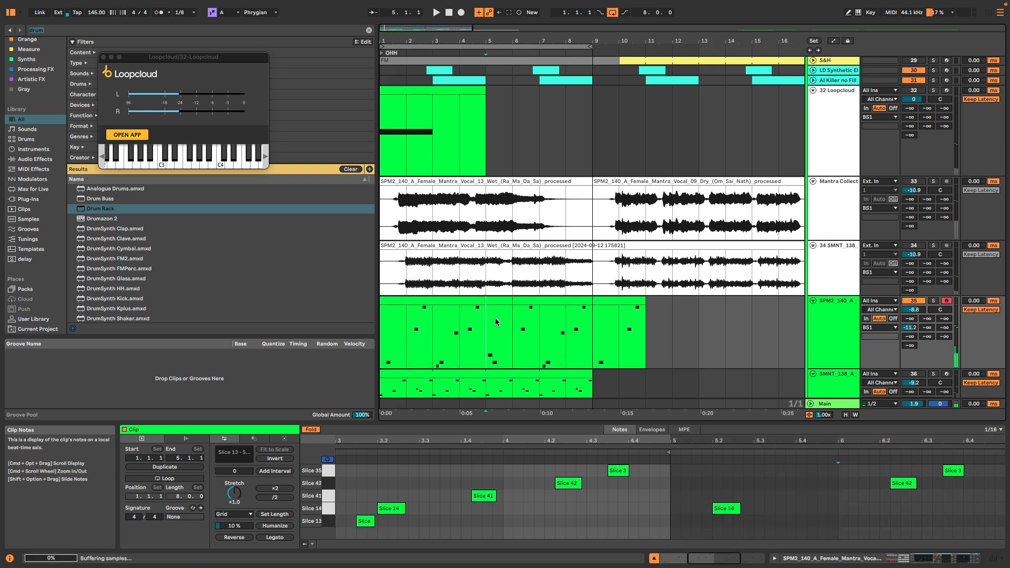
drag(512, 316, 371, 302)
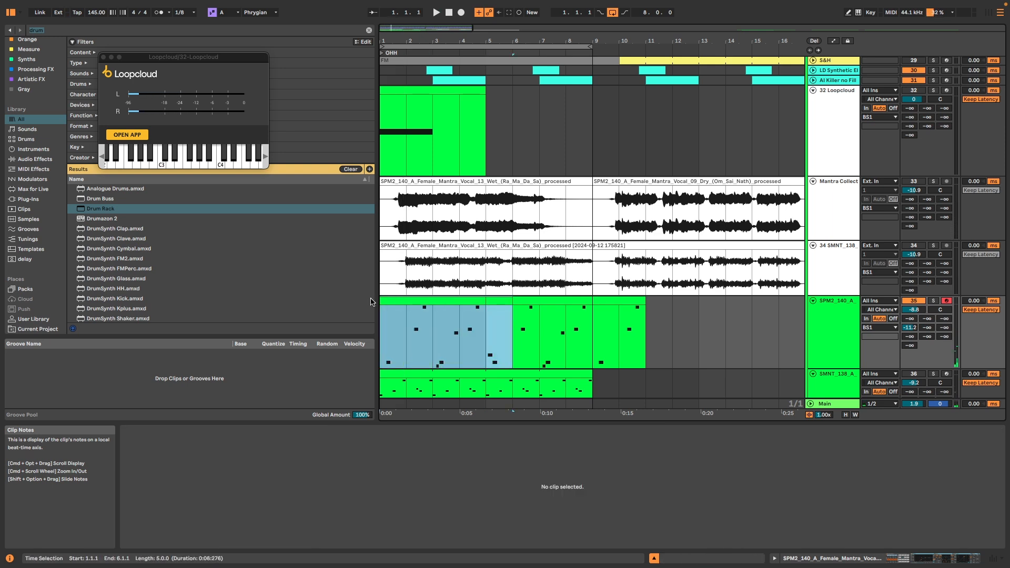
drag(459, 312, 510, 313)
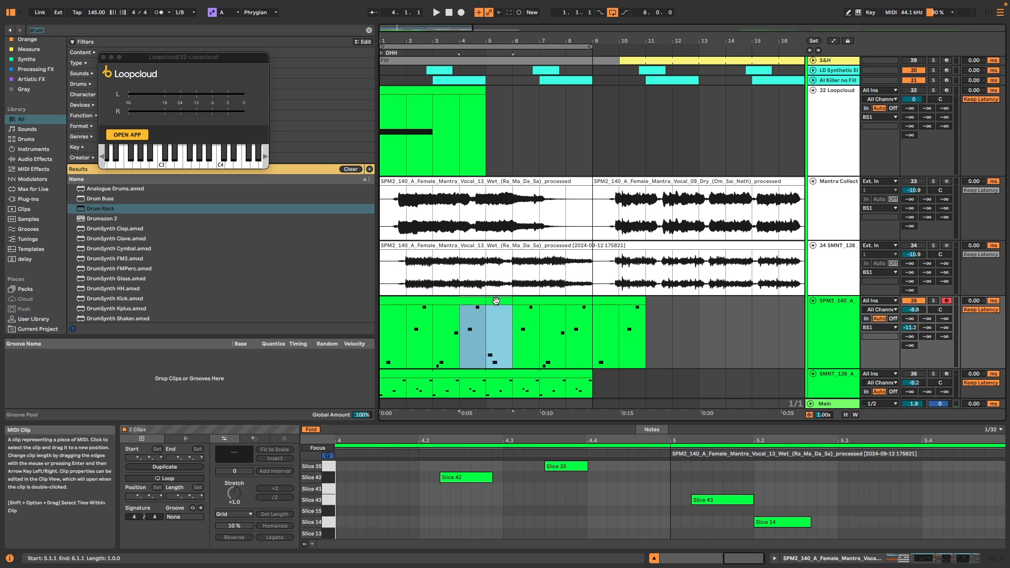
key(space)
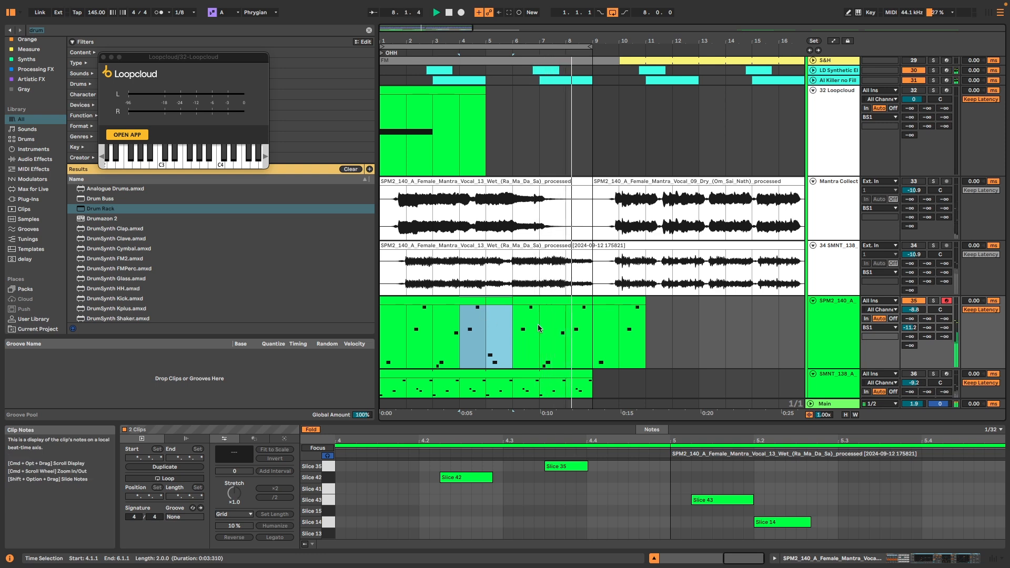
key(space)
Consolidate the vocal clips between 1.1.1 and 9.1.1 into a single eight-bar clip
click(577, 300)
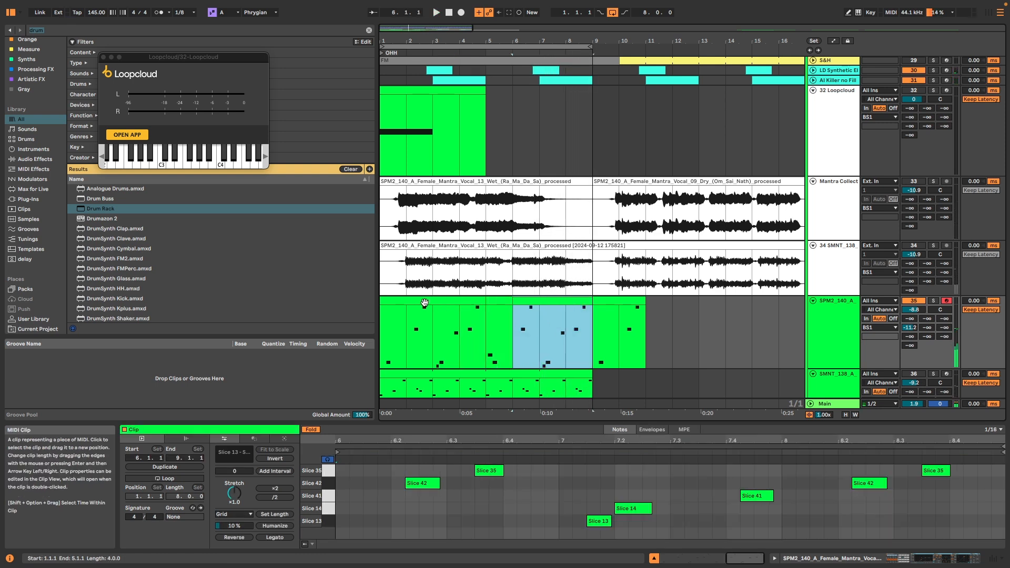
shift+click(425, 302)
key(super+j)
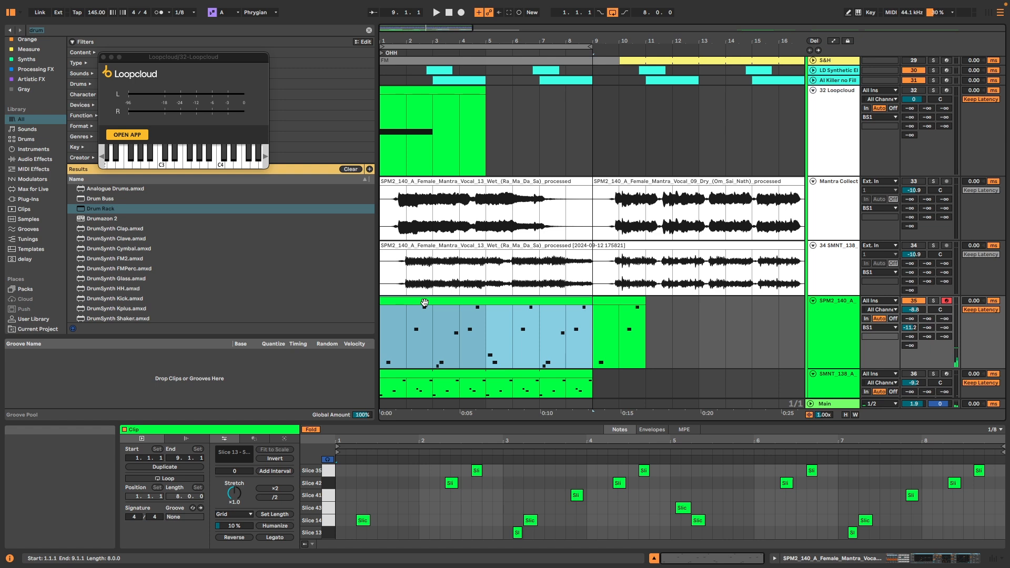
Capture another played take with Slices 3 and 4 over the eight-bar clip and quantize all its notes
click(781, 519)
key(super+a)
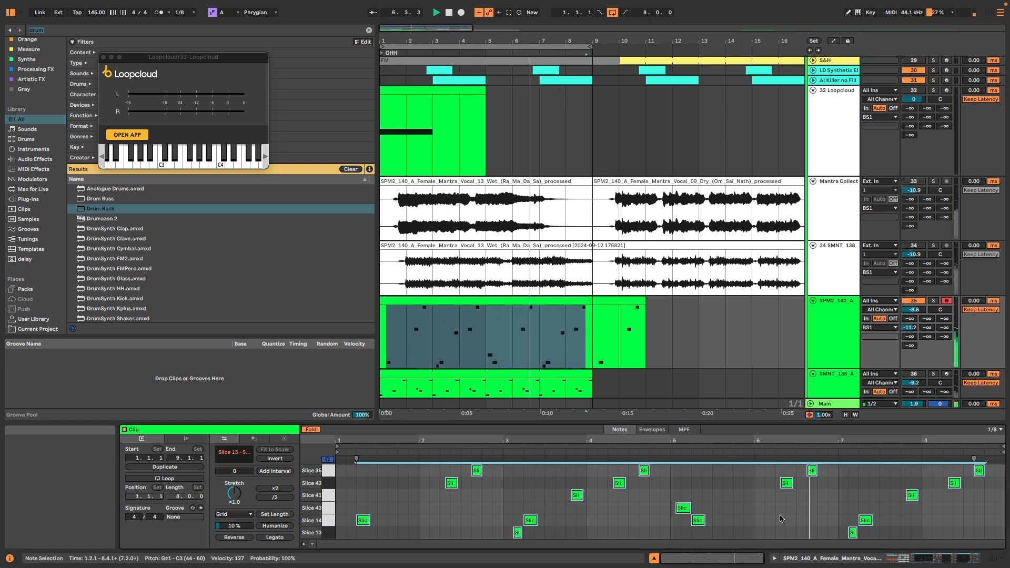
key(super+z)
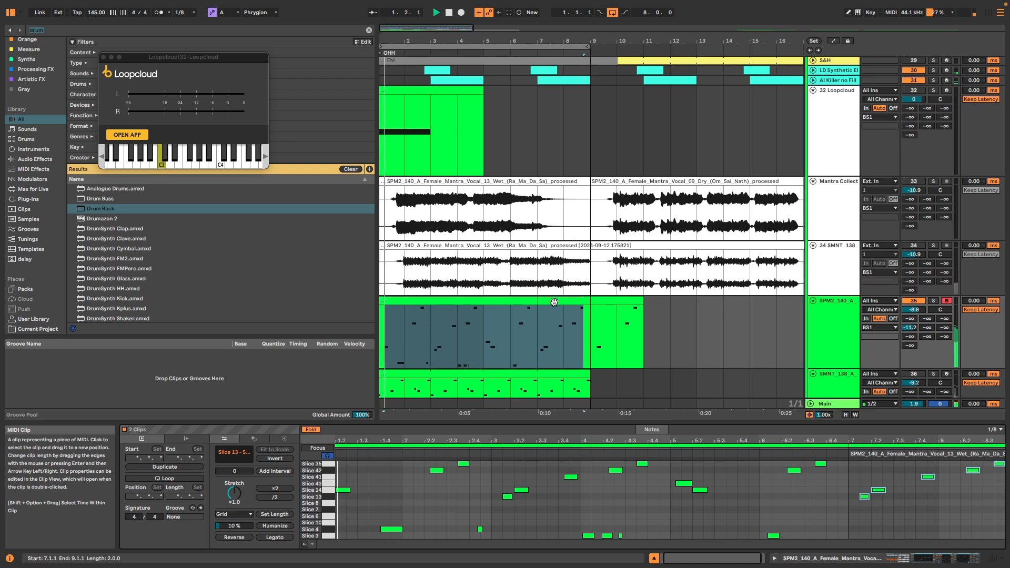
click(593, 510)
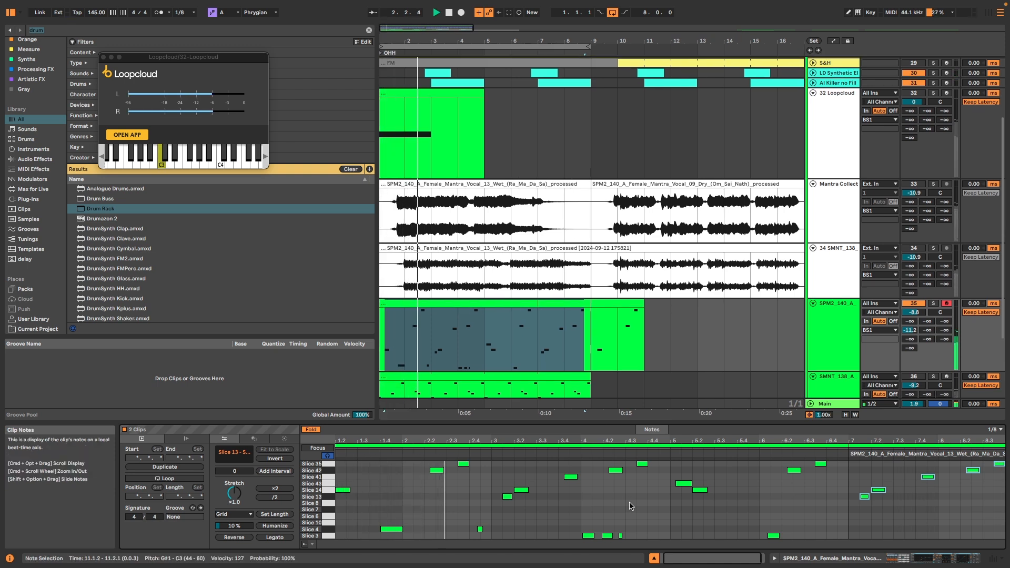
key(super+a)
key(space)
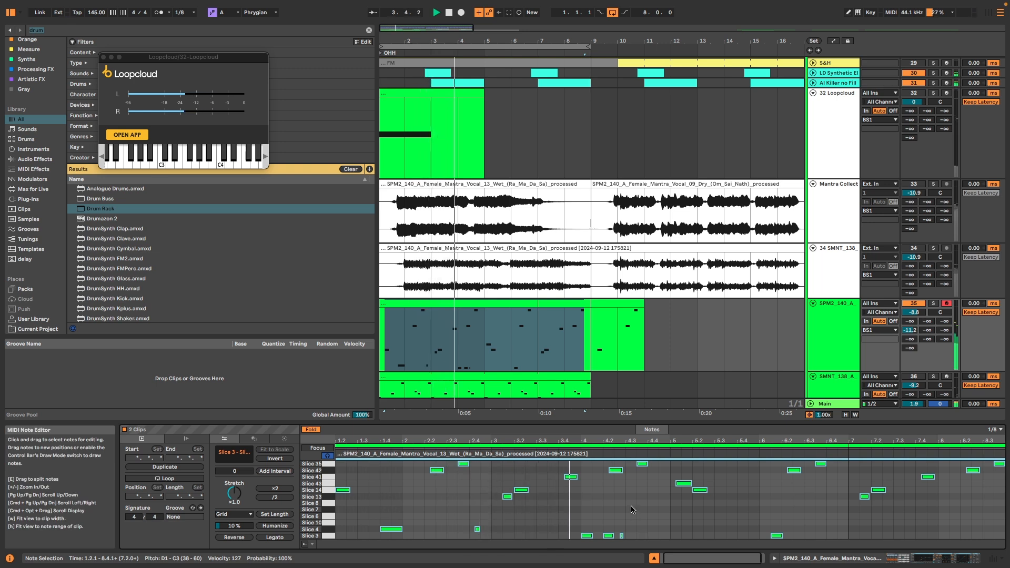
Delete the short stray Slice 3 note in bar 4 and select the two other Slice 3 notes there
click(604, 519)
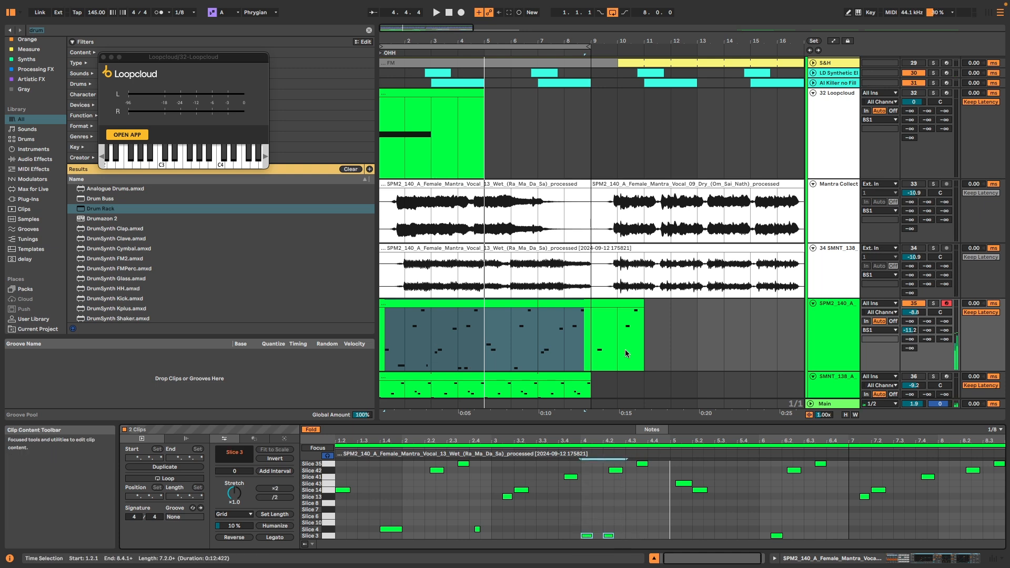
click(554, 341)
click(499, 354)
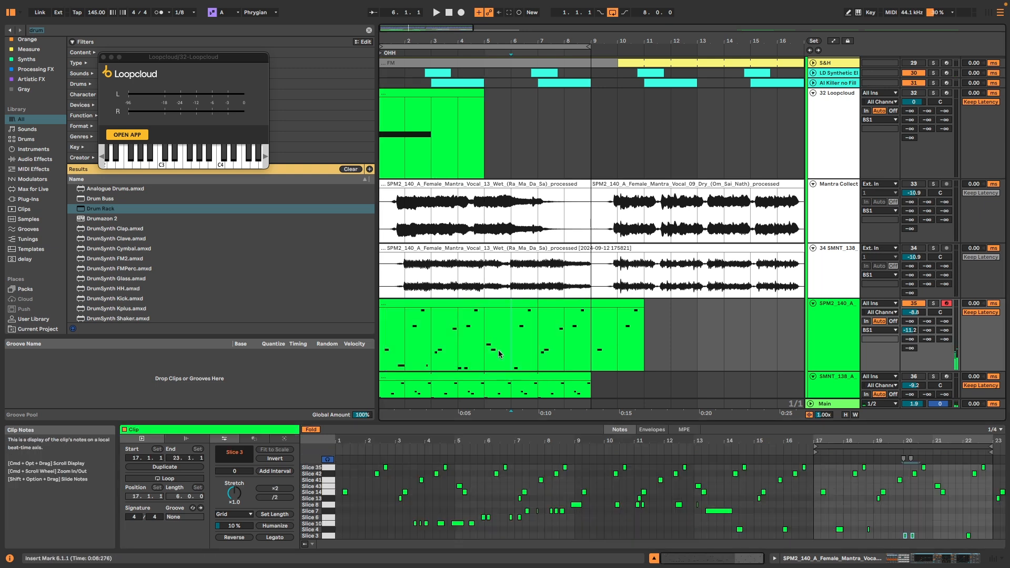
click(471, 310)
drag(666, 515, 731, 541)
click(462, 349)
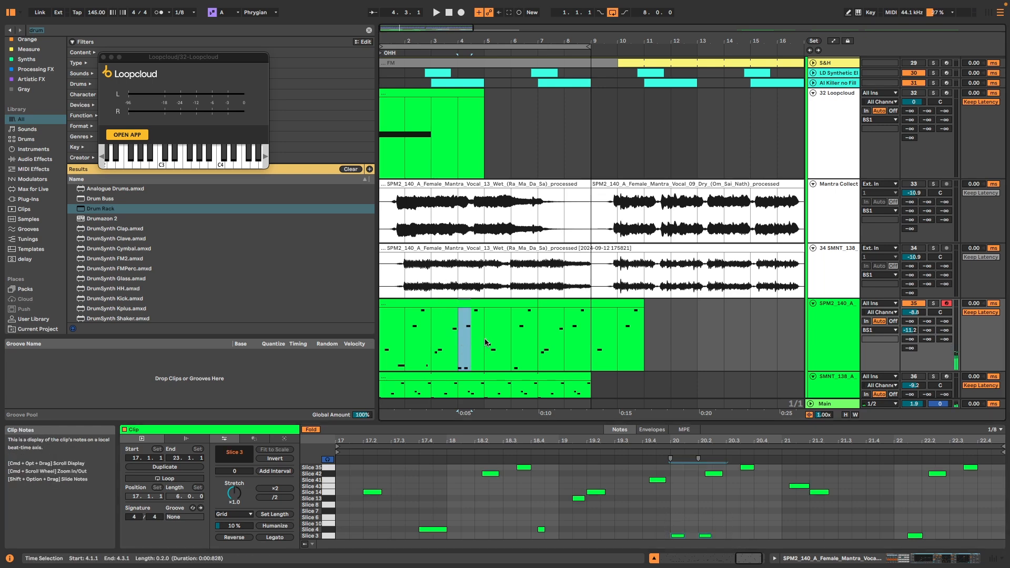
Split the clip at 5.1.1 and 4.1.1 to isolate the bar 4 phrase, and copy that one-bar clip
click(481, 340)
key(super+e)
scroll(460, 342, up, 5)
click(462, 338)
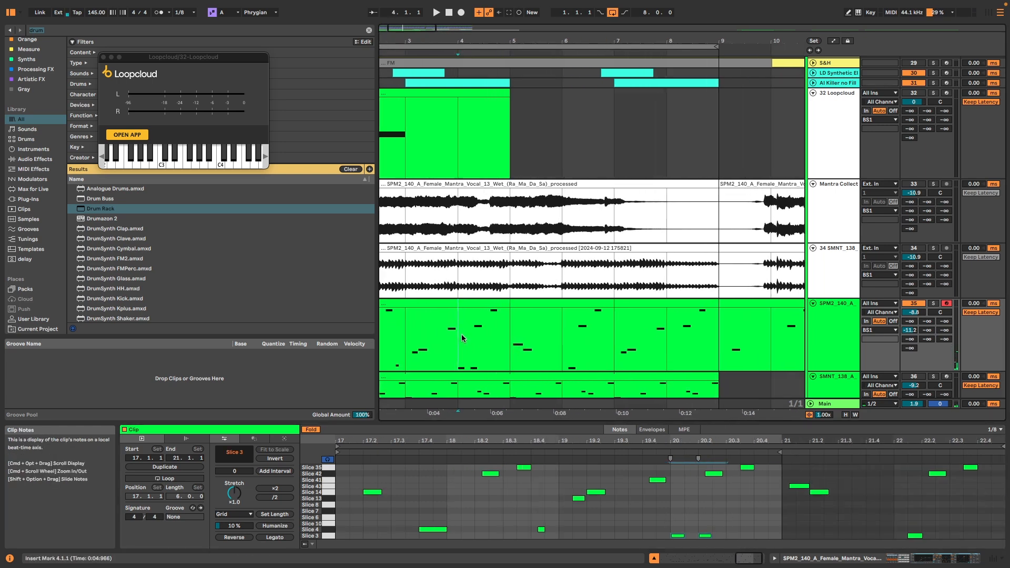
key(super+e)
scroll(461, 338, down, 4)
click(475, 300)
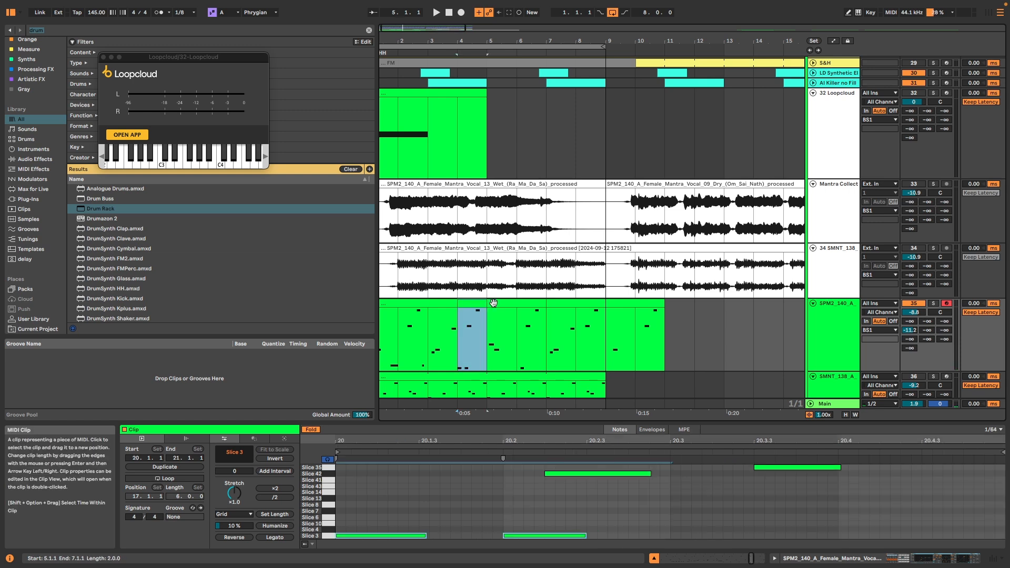
Undo the splits, note edits and captured take back to the consolidated eight-bar clip
key(super+z)
key(super+z)
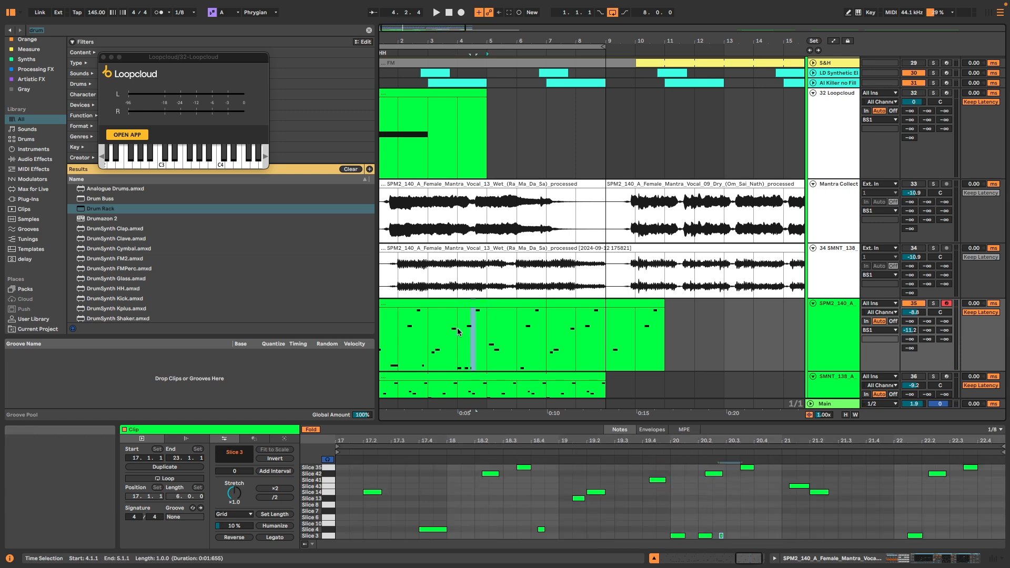
key(super+z)
key(super+z)
key(super+z)
key(super+z)
key(super+z)
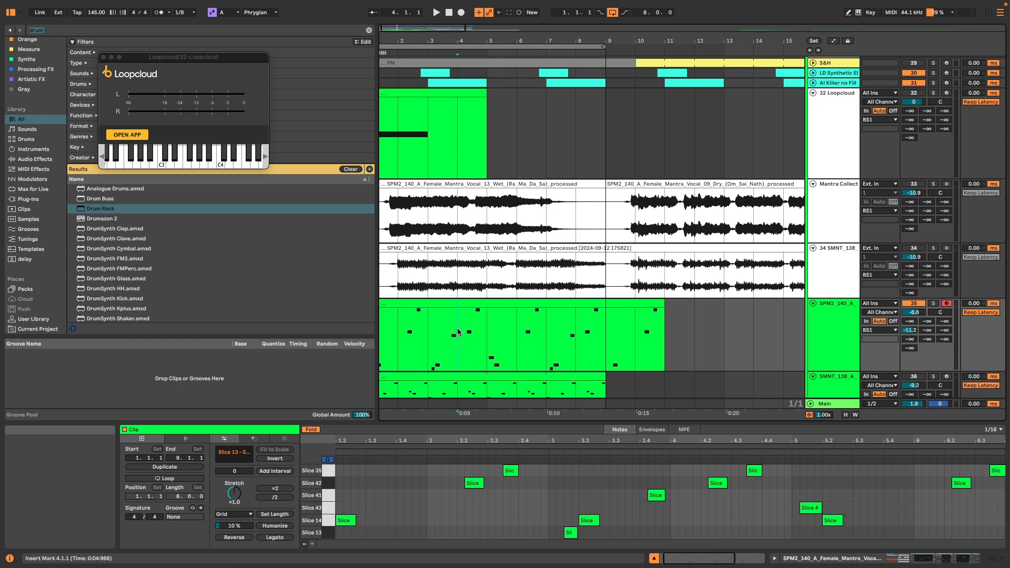
Paste the copied one-bar phrase with the Slice 3 notes at 4.1.1 and play the part
click(440, 308)
key(space)
click(488, 314)
scroll(499, 314, up, 3)
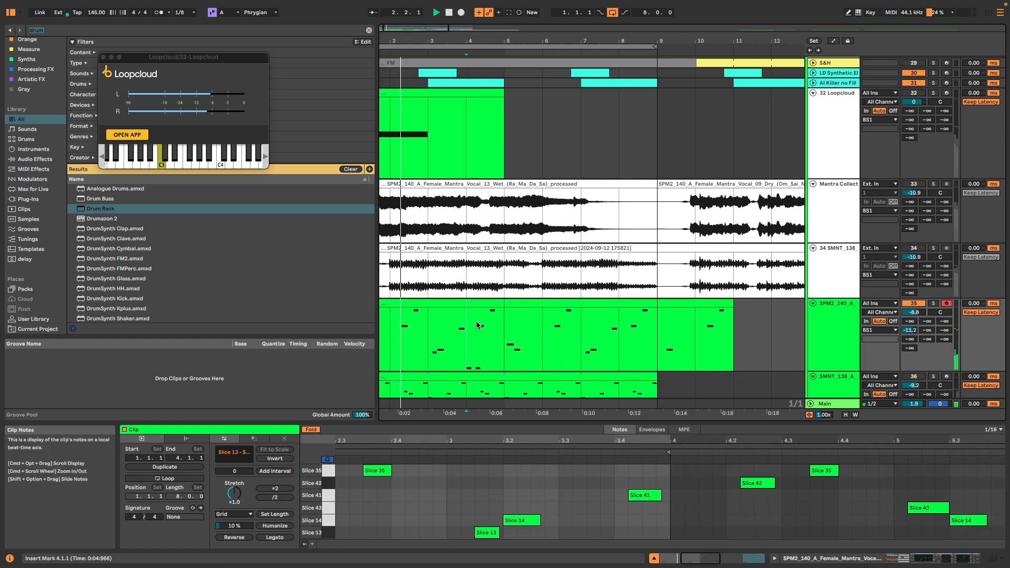
Copy the bar 4 phrase to 8.1.1 and consolidate bars 1.1.1 to 9.1.1 into one clip
scroll(522, 315, down, 2)
drag(484, 304, 614, 310)
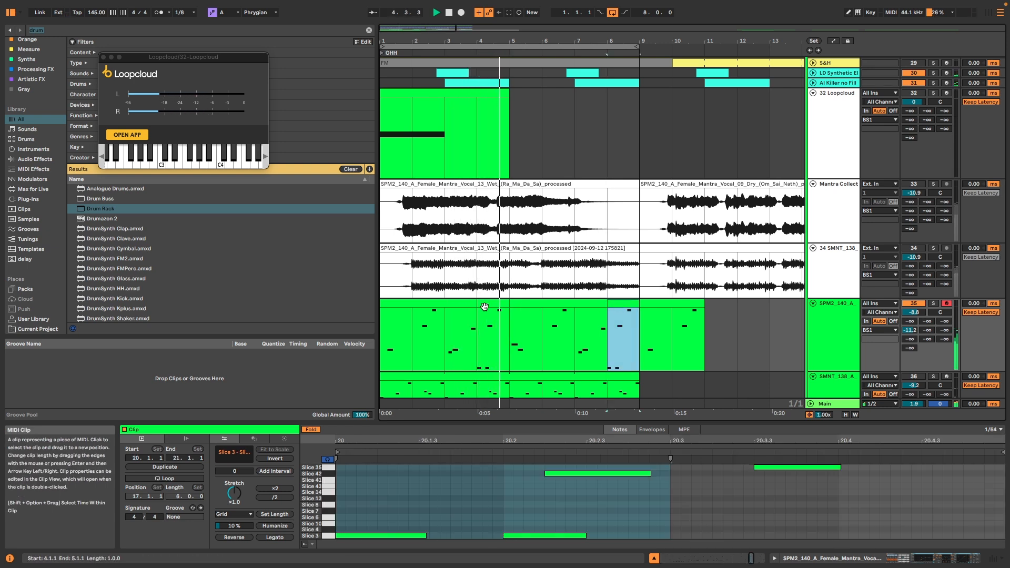
shift+click(422, 304)
key(super+j)
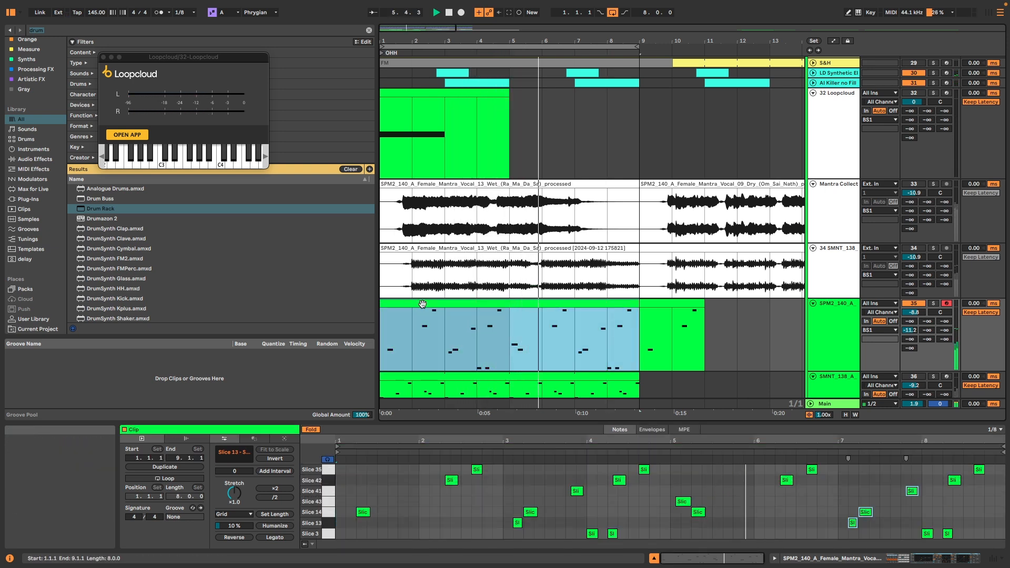